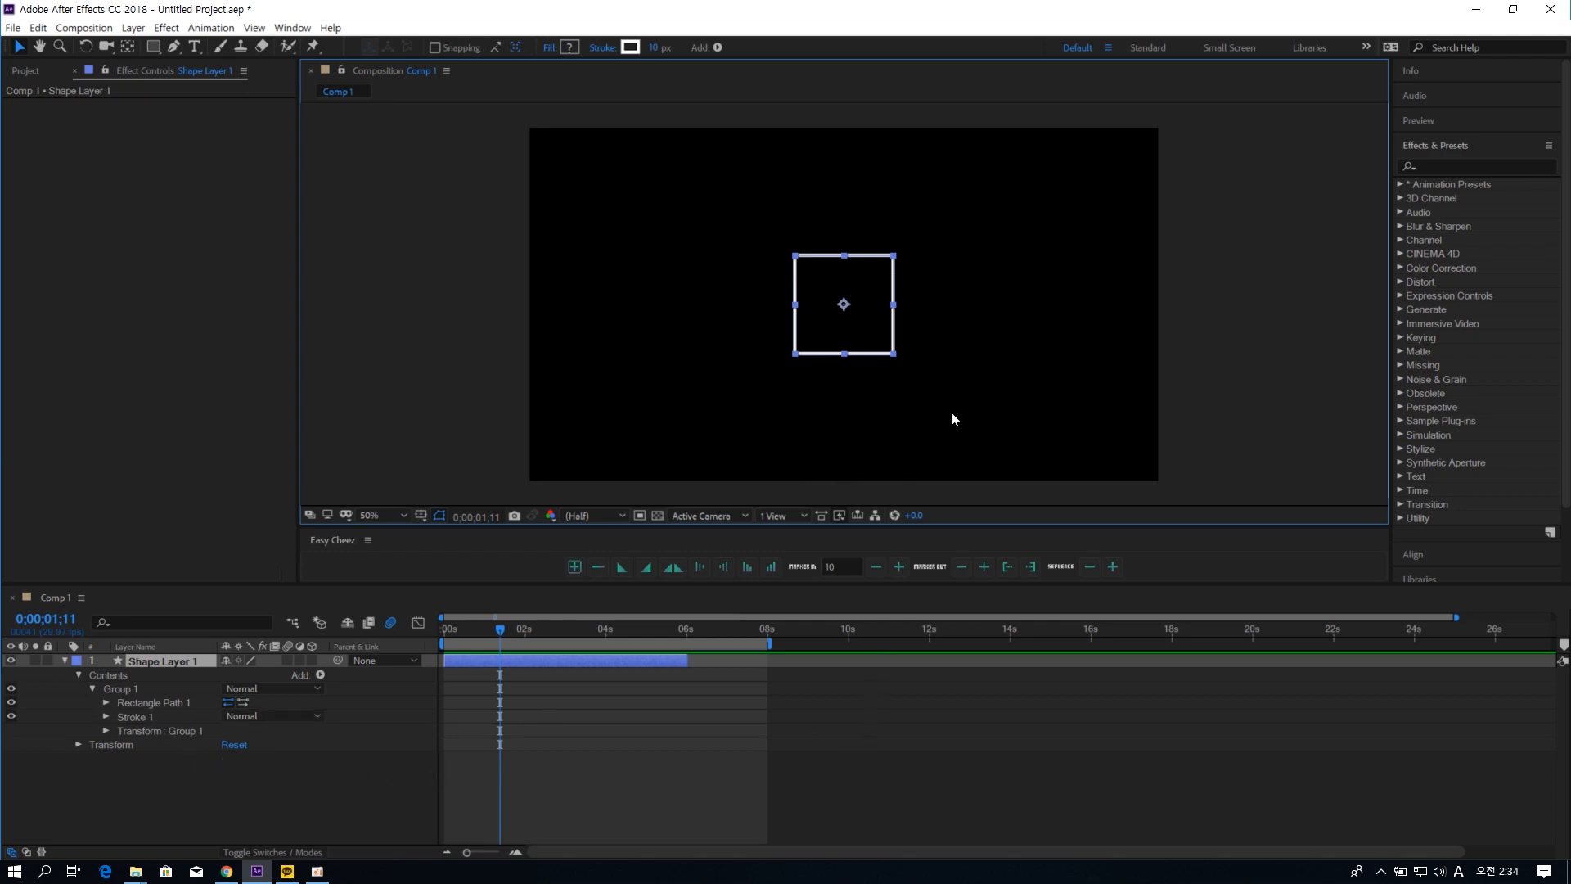
- Return to the start of the composition and expand the Transform: Group 1 properties of Shape Layer 1
key(h)
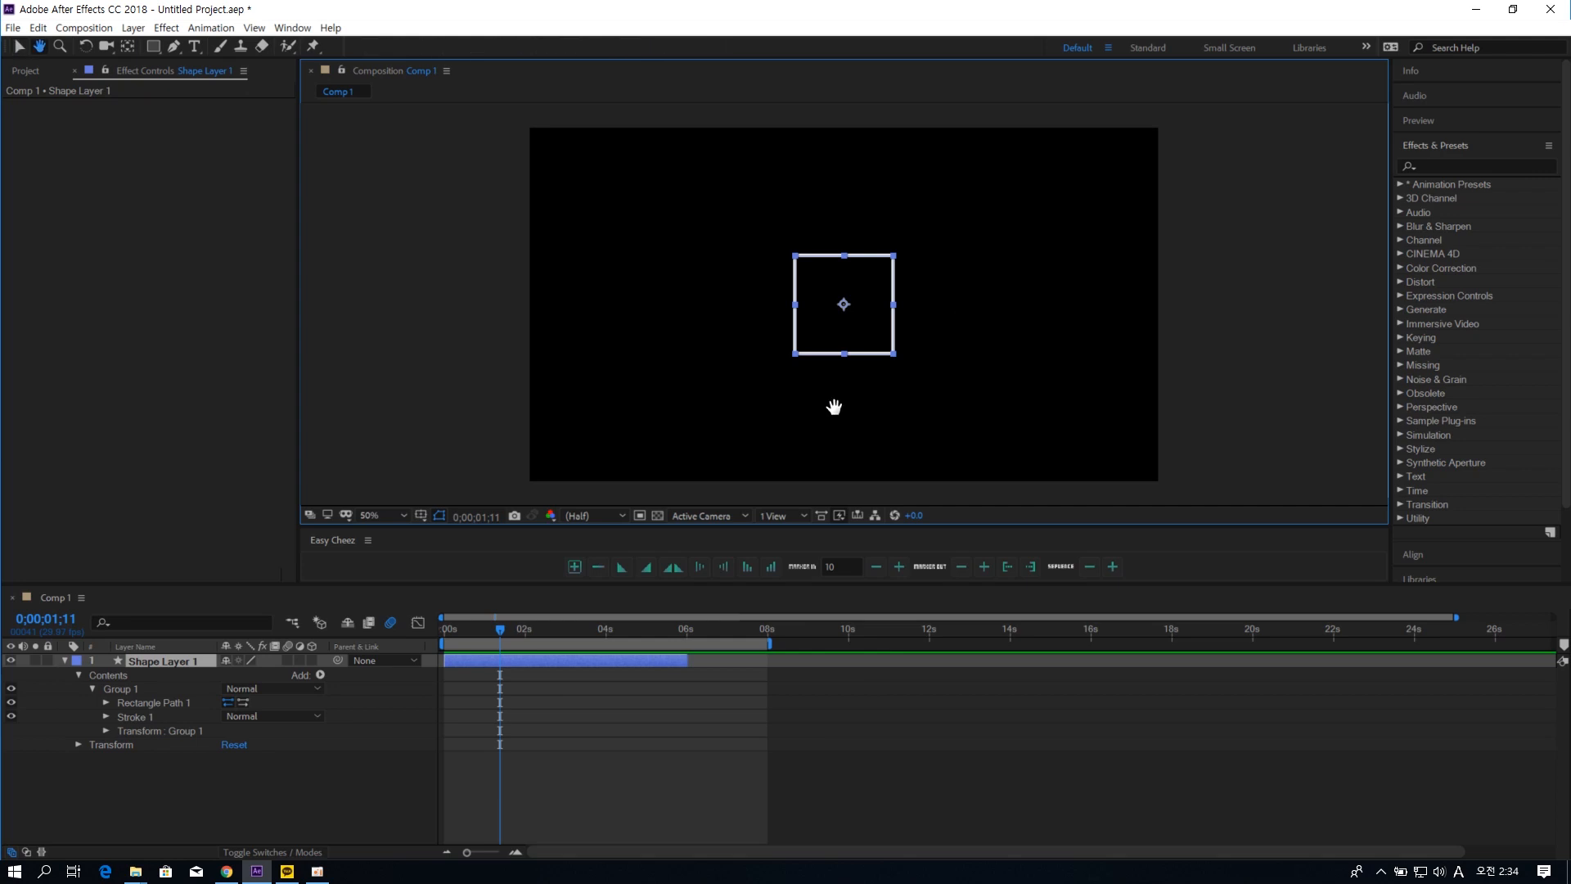
key(v)
click(425, 645)
key(Home)
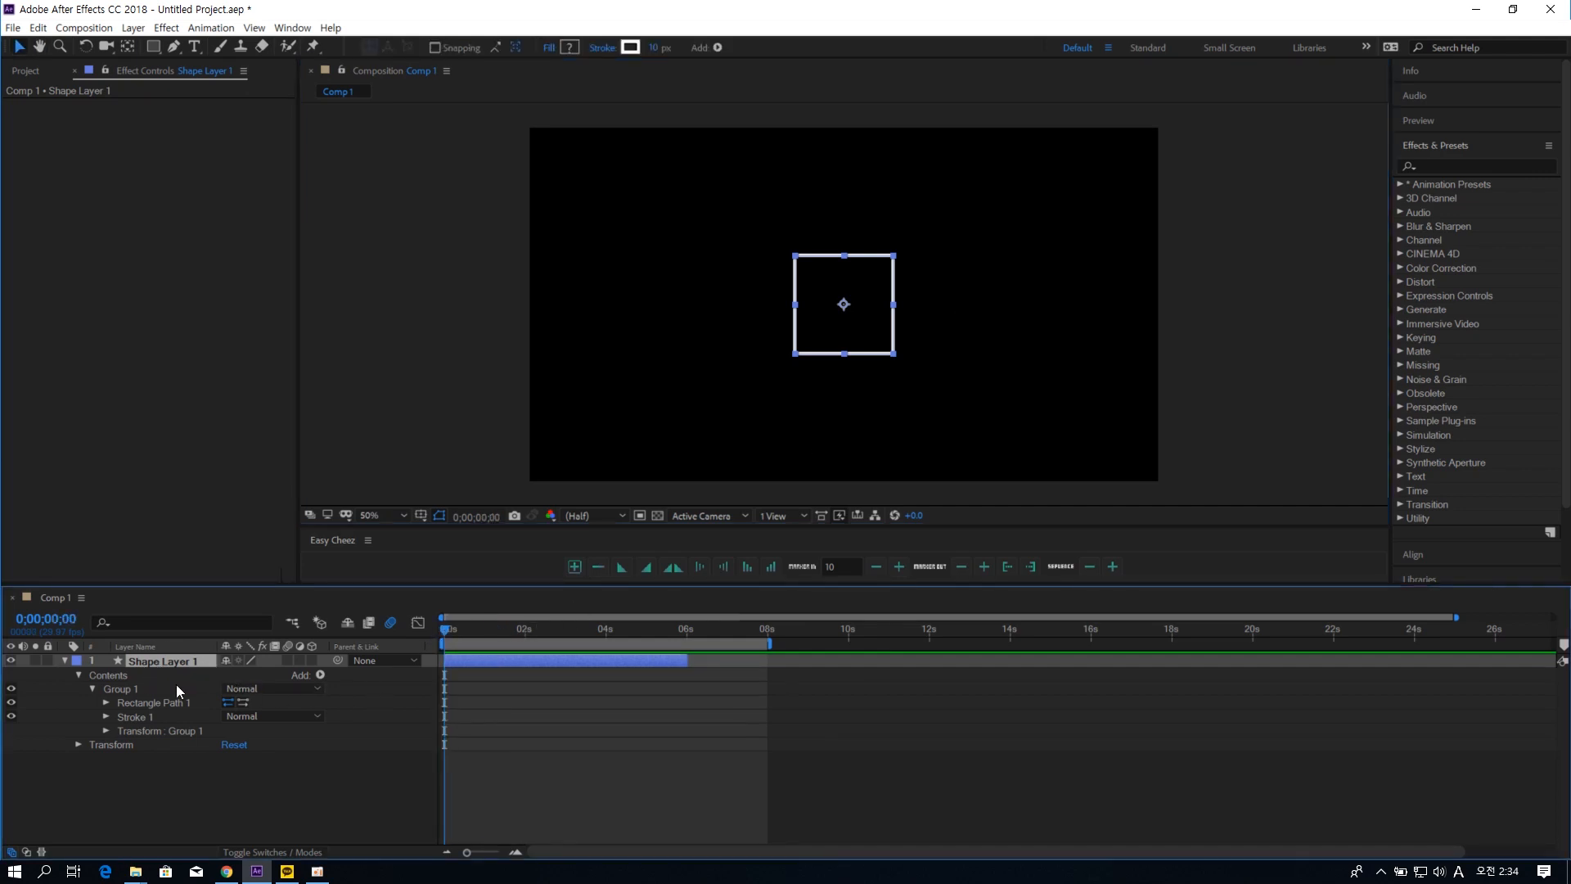
click(130, 687)
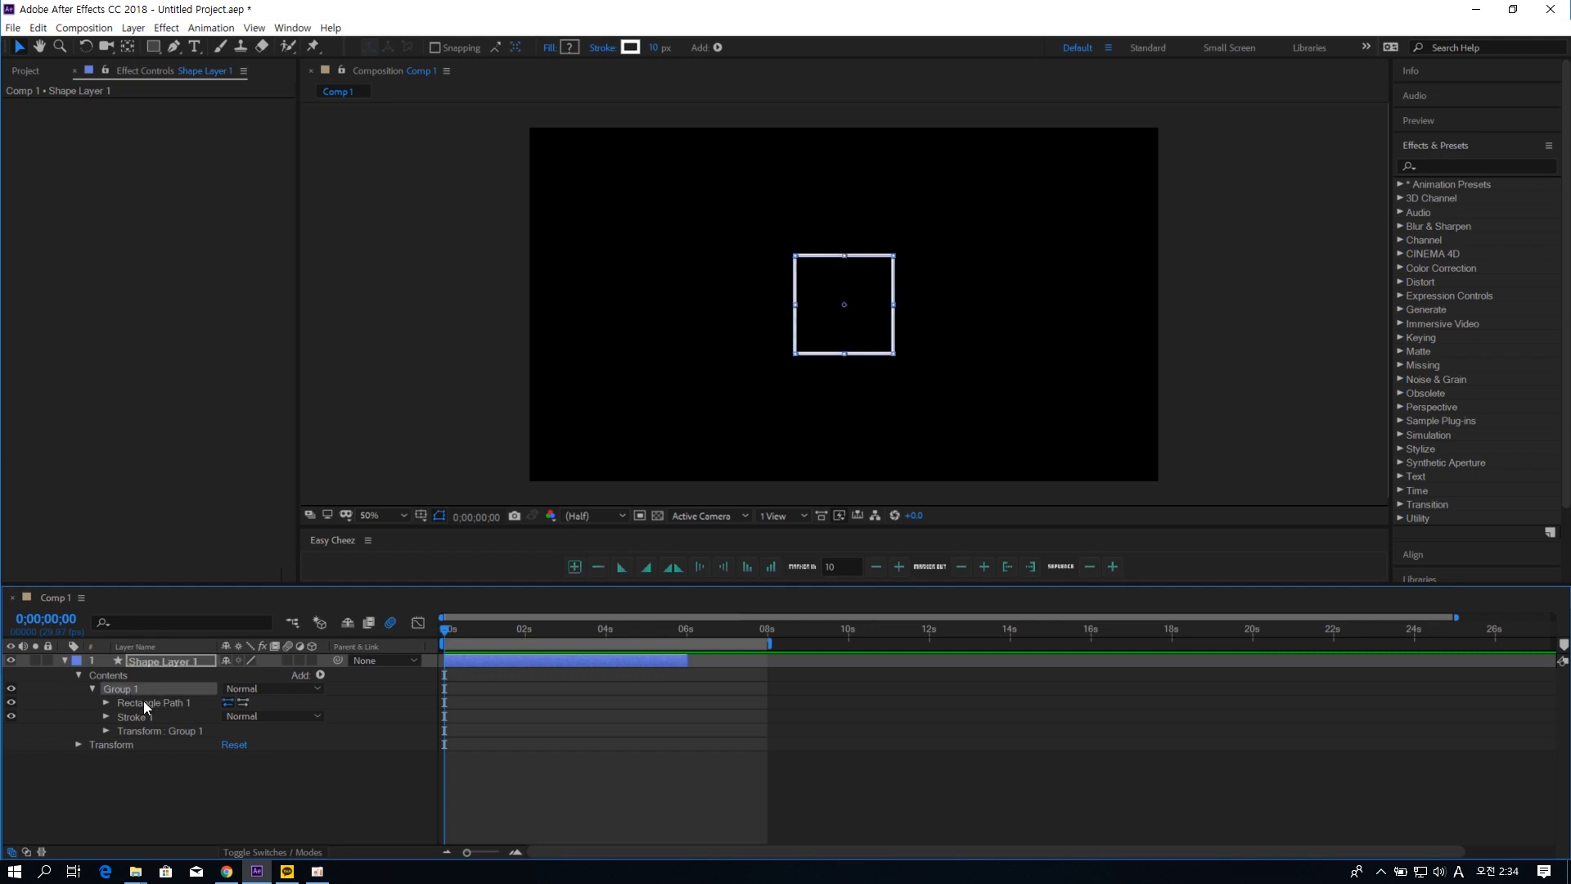
click(144, 700)
click(132, 717)
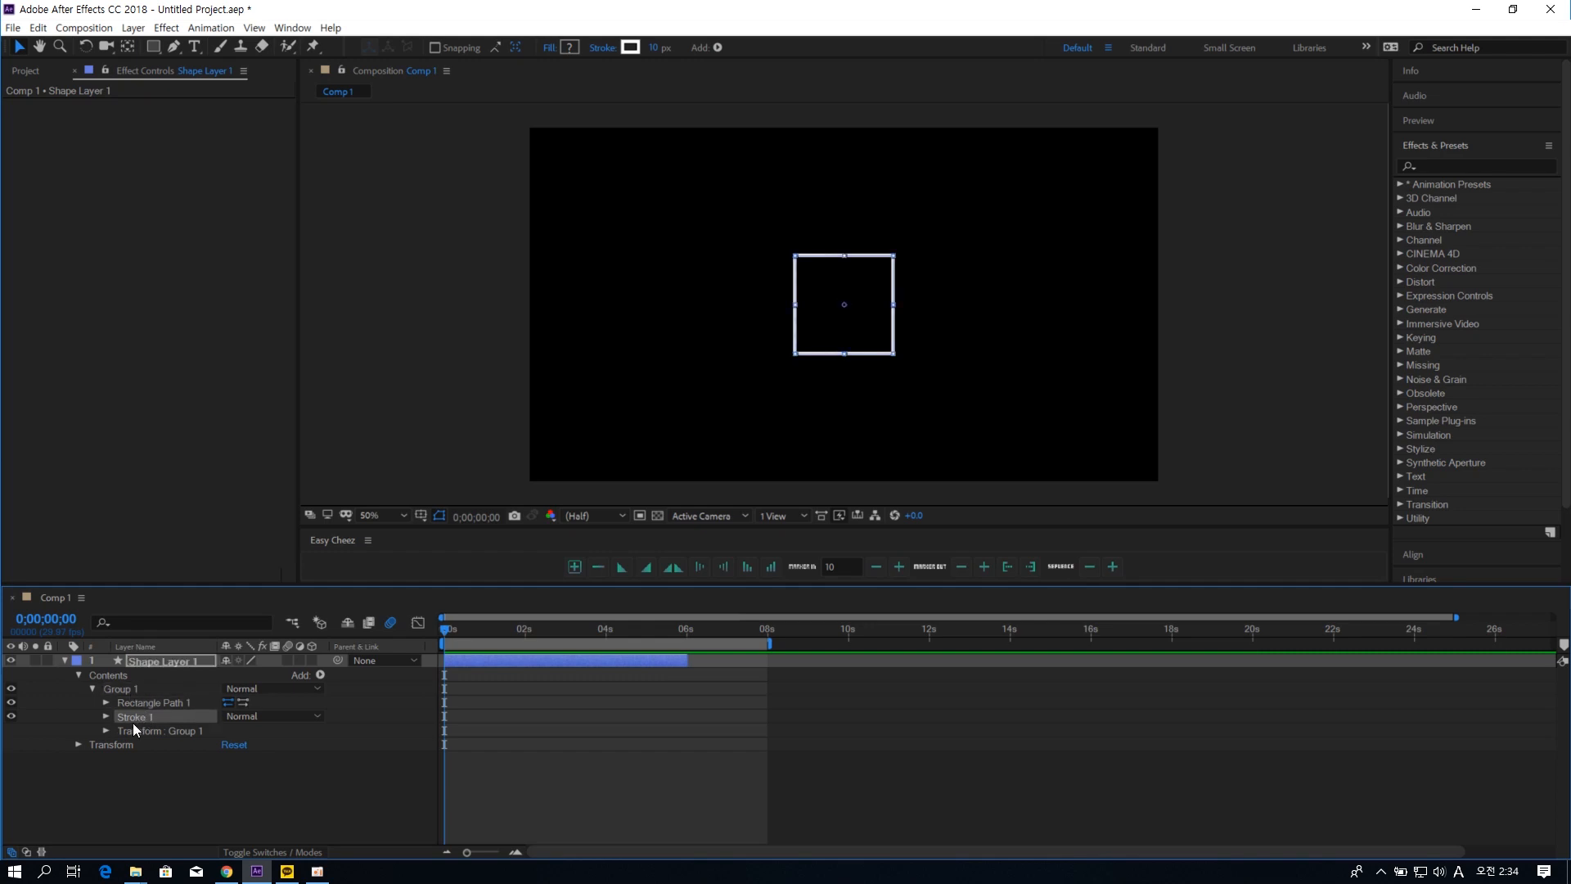
click(136, 700)
click(148, 729)
click(105, 728)
- Apply Easy Cheez to the Scale property under Transform: Group 1
click(126, 690)
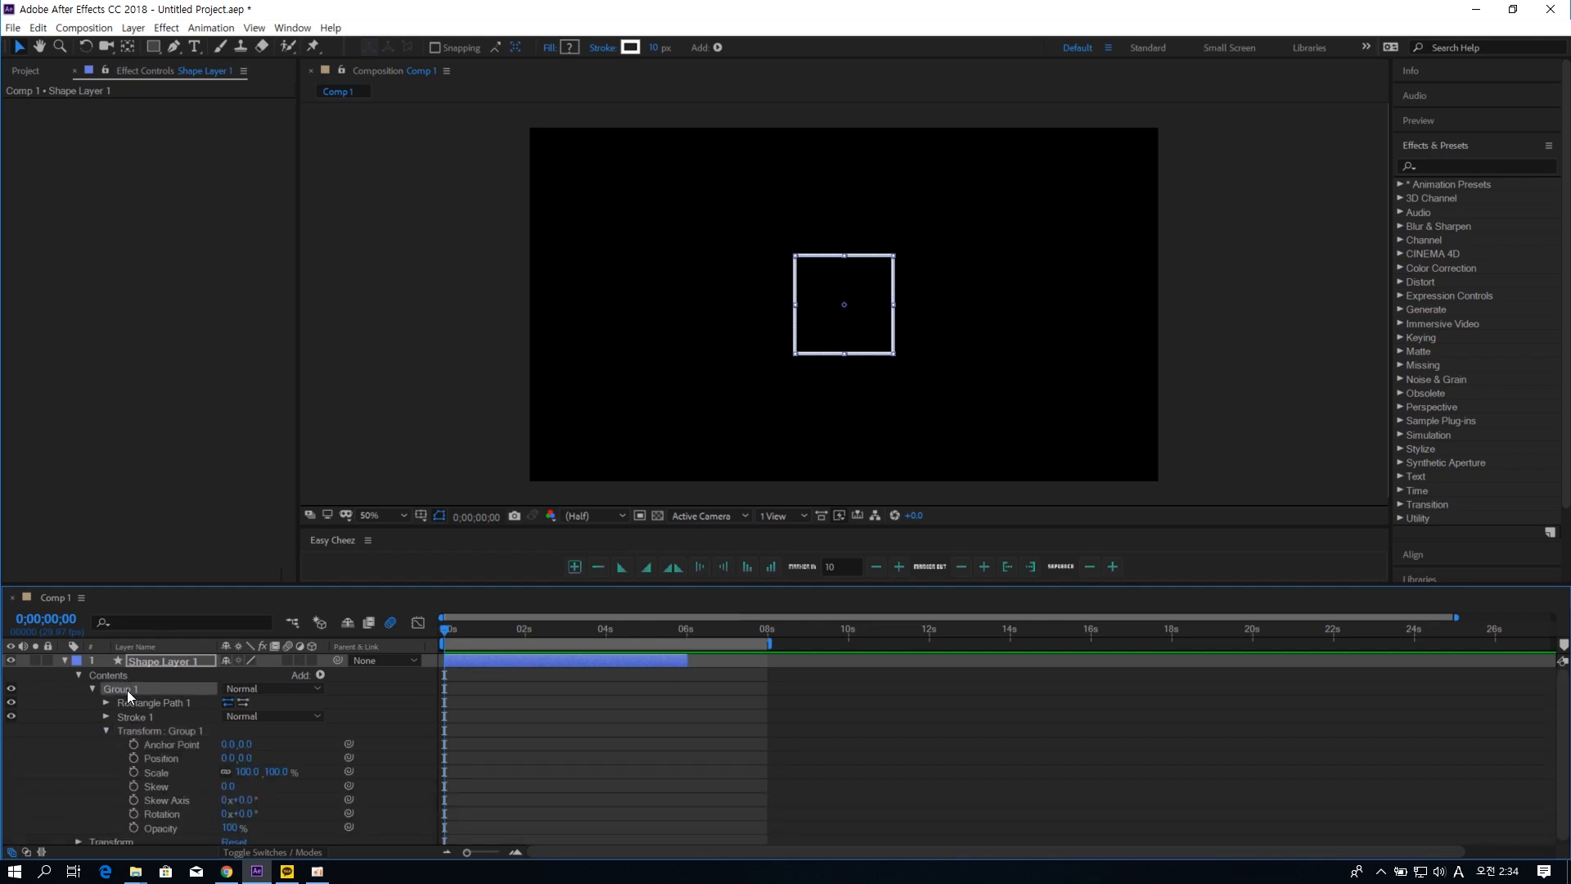
click(148, 728)
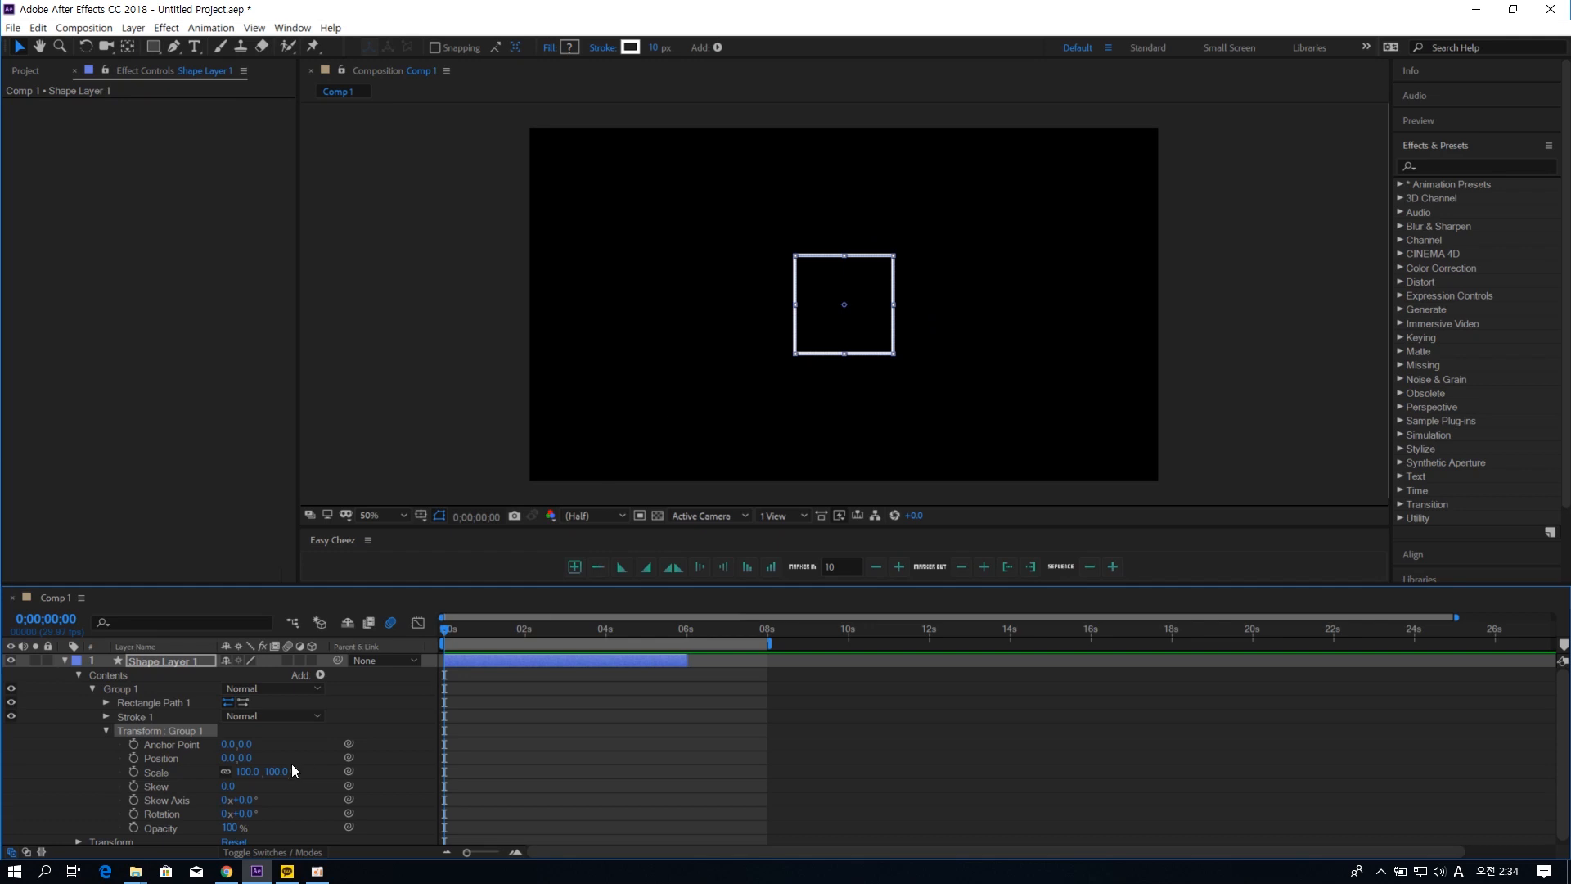
click(176, 758)
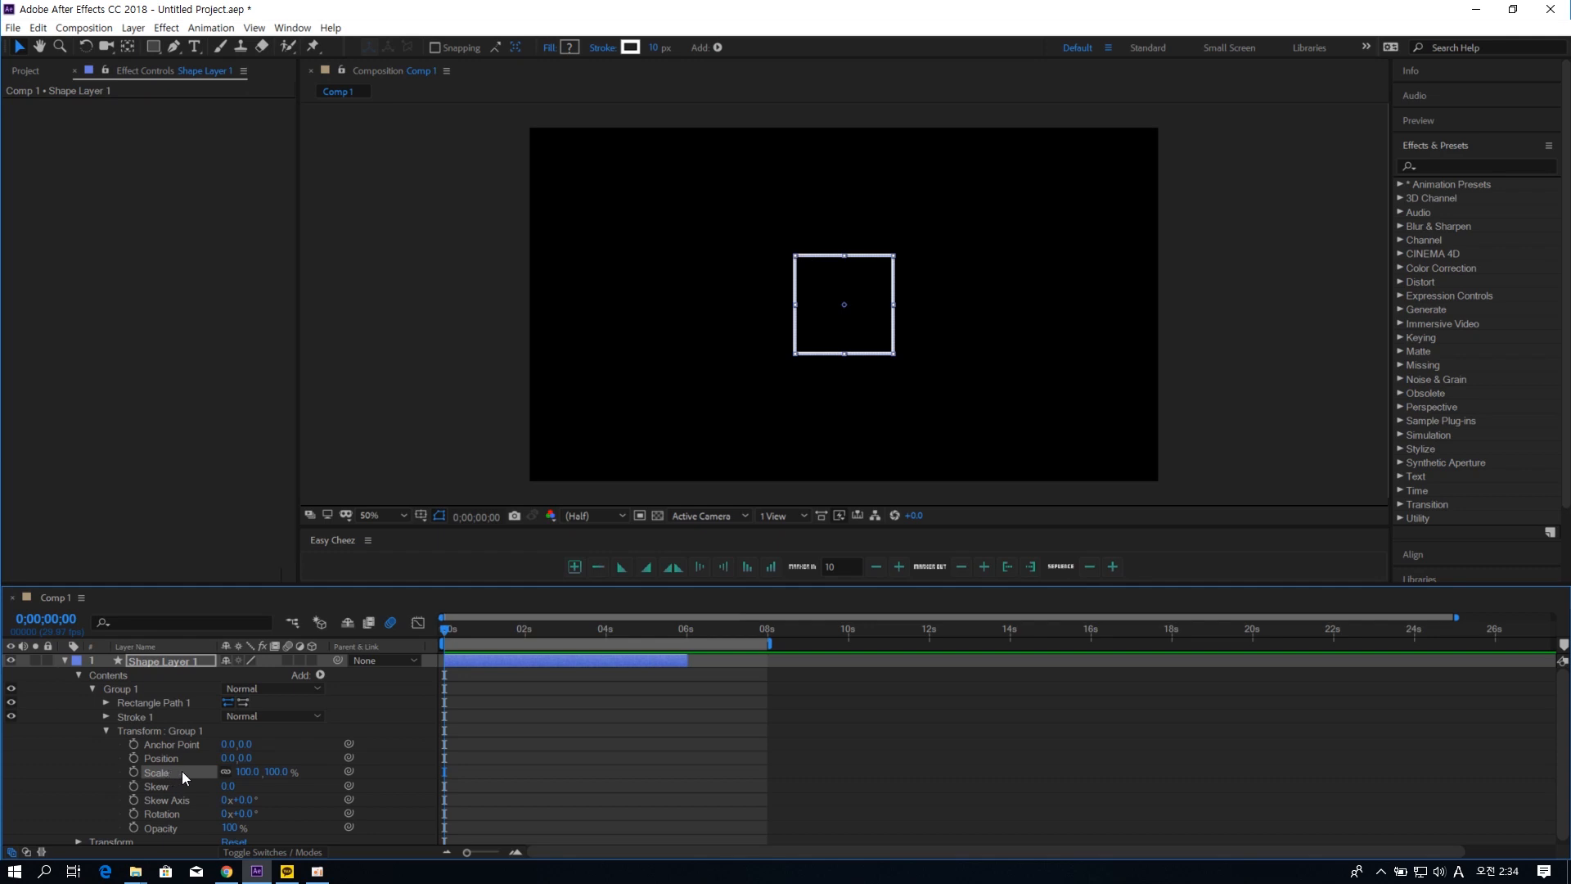
click(575, 566)
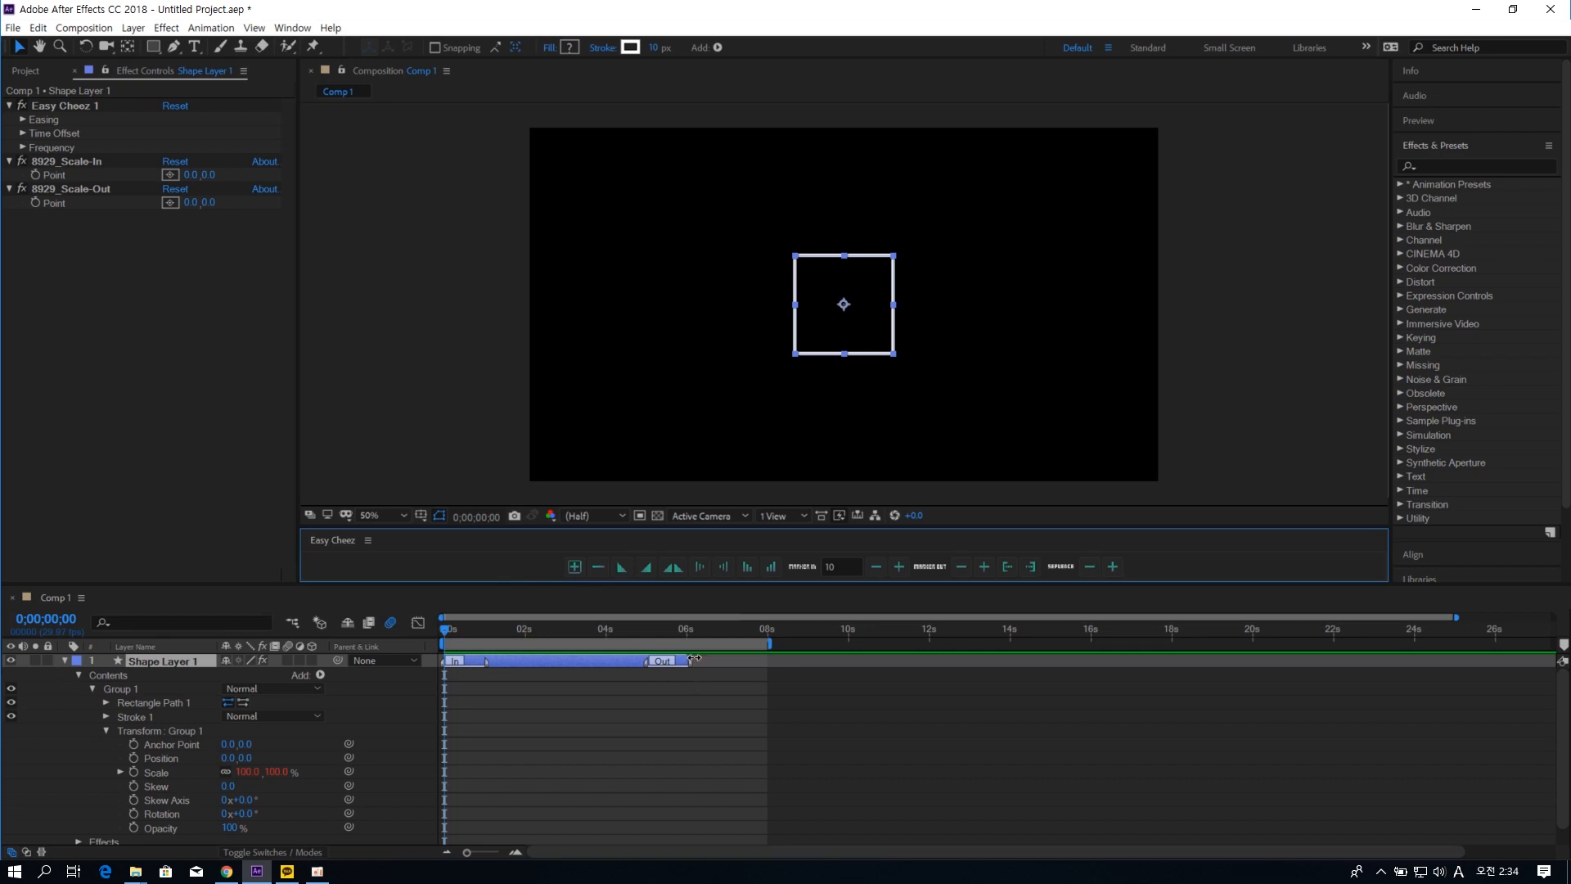
- Examine the Easy Cheez, Scale-In and Scale-Out effects and scrub through the start of the animation
click(77, 104)
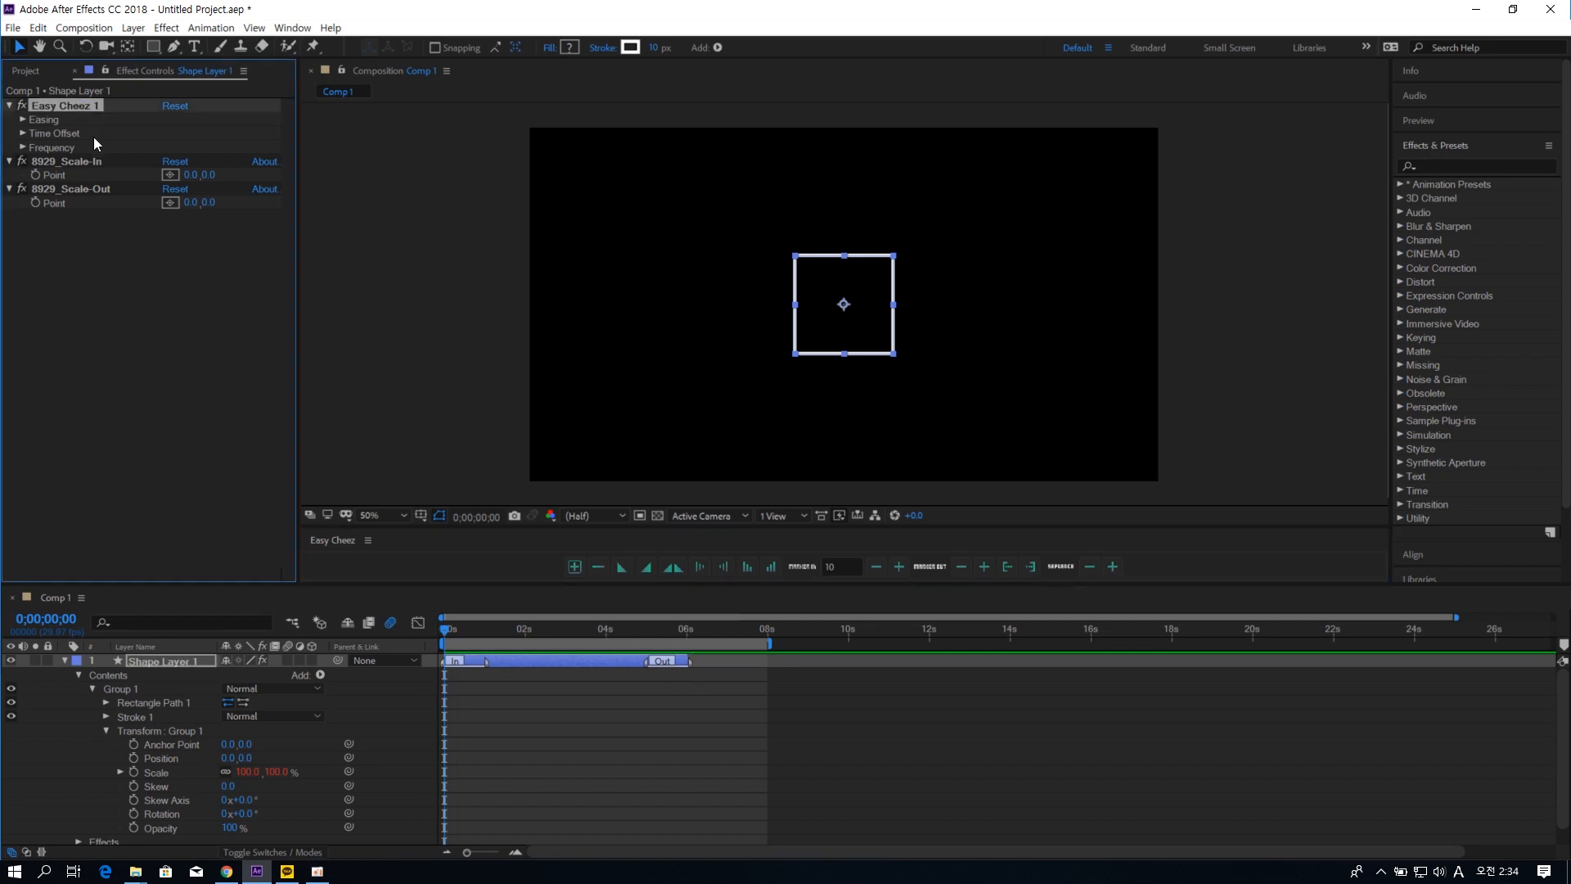
click(97, 161)
ctrl+click(98, 189)
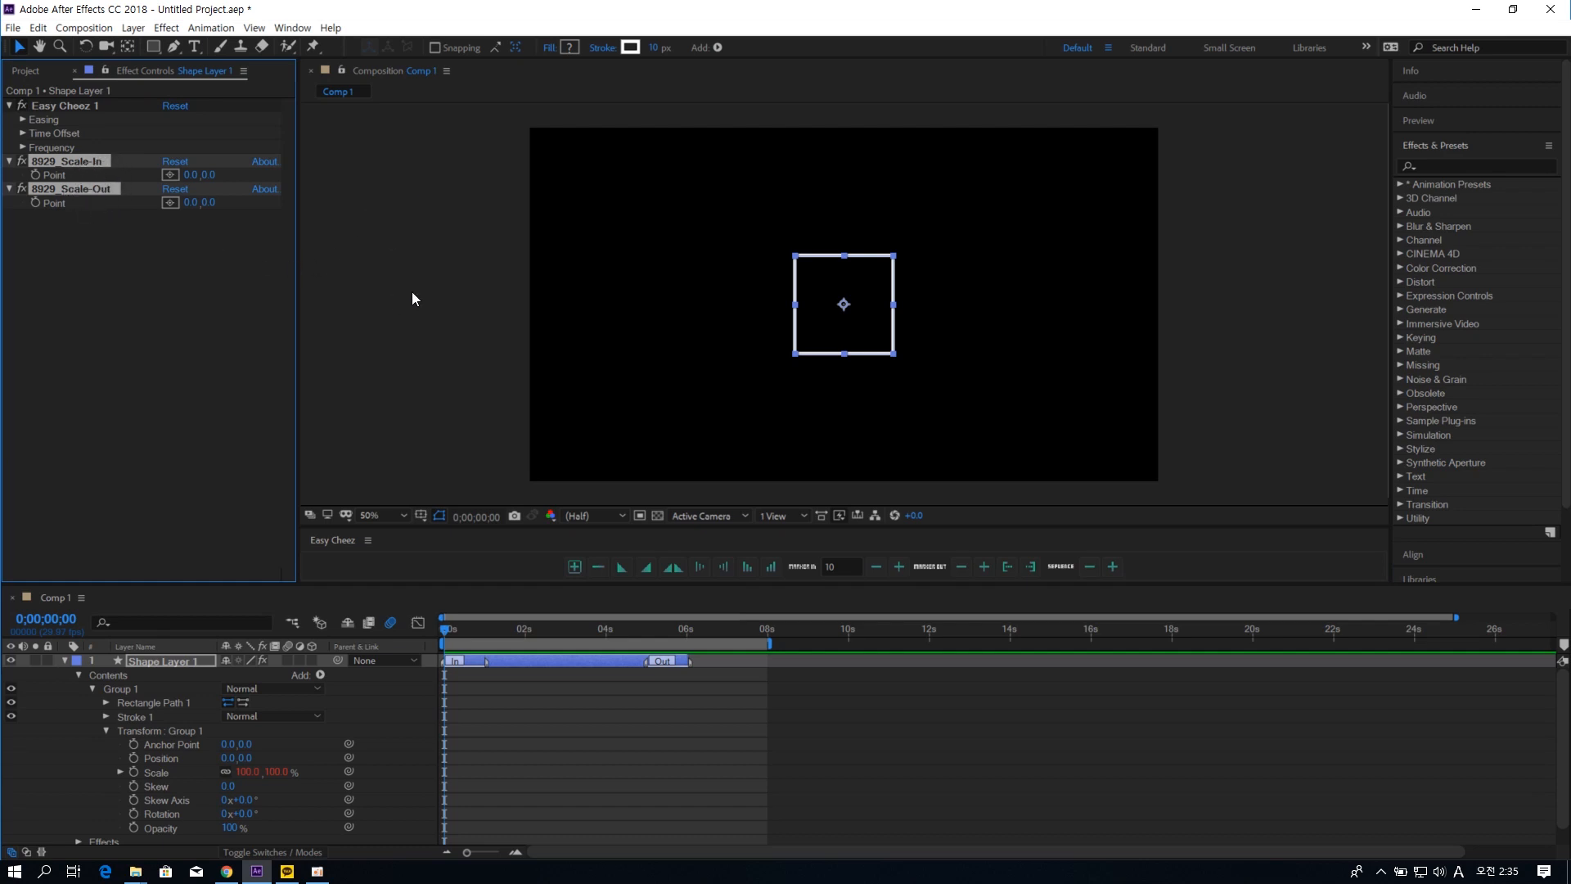
click(558, 749)
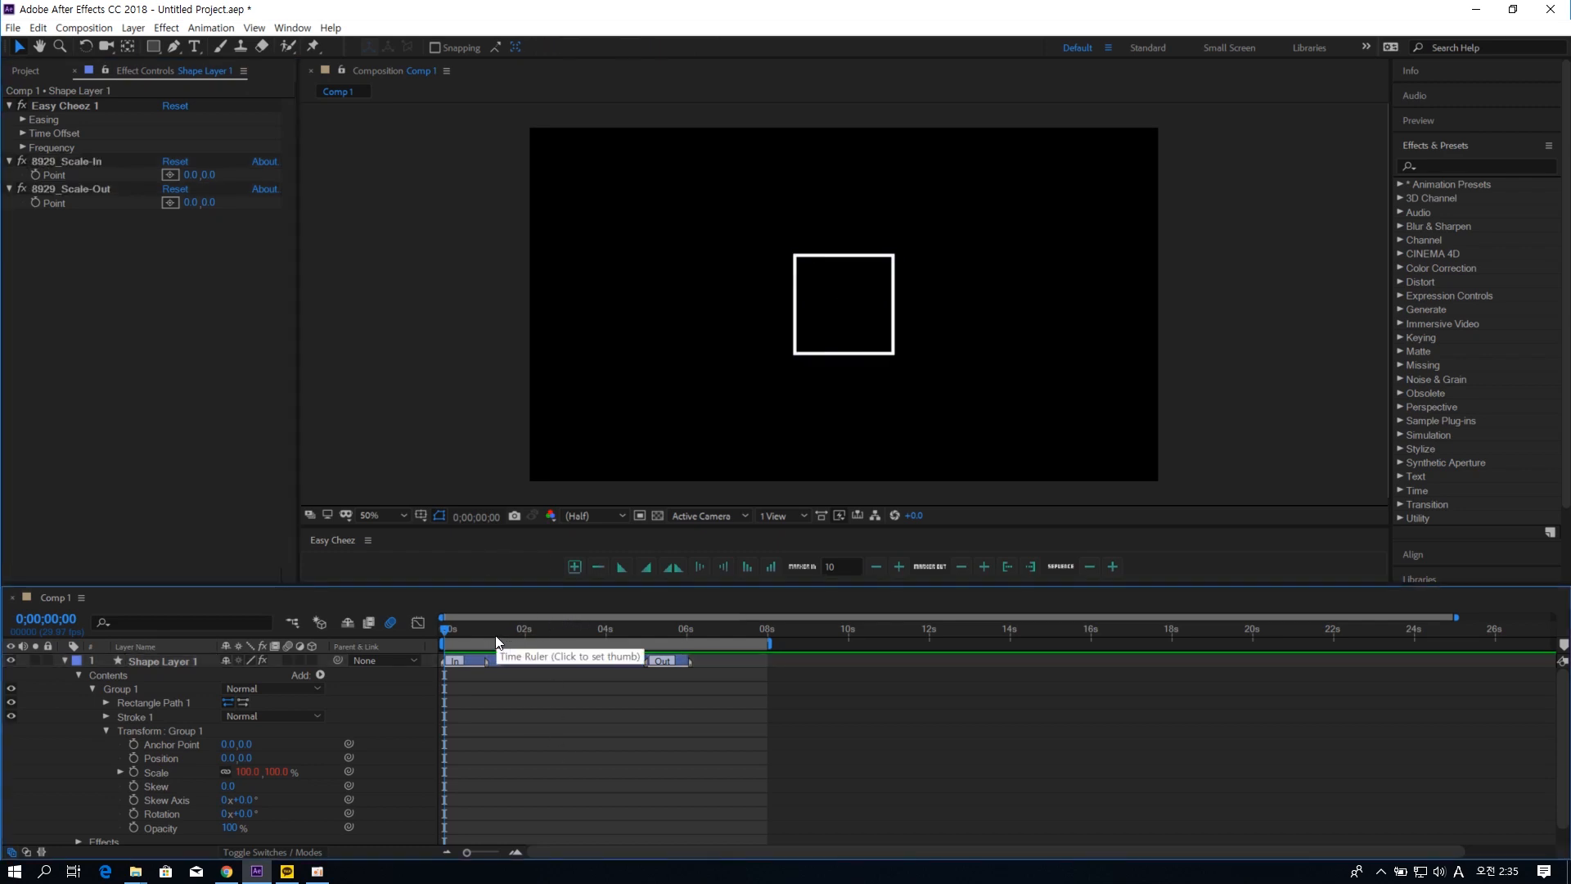
click(496, 628)
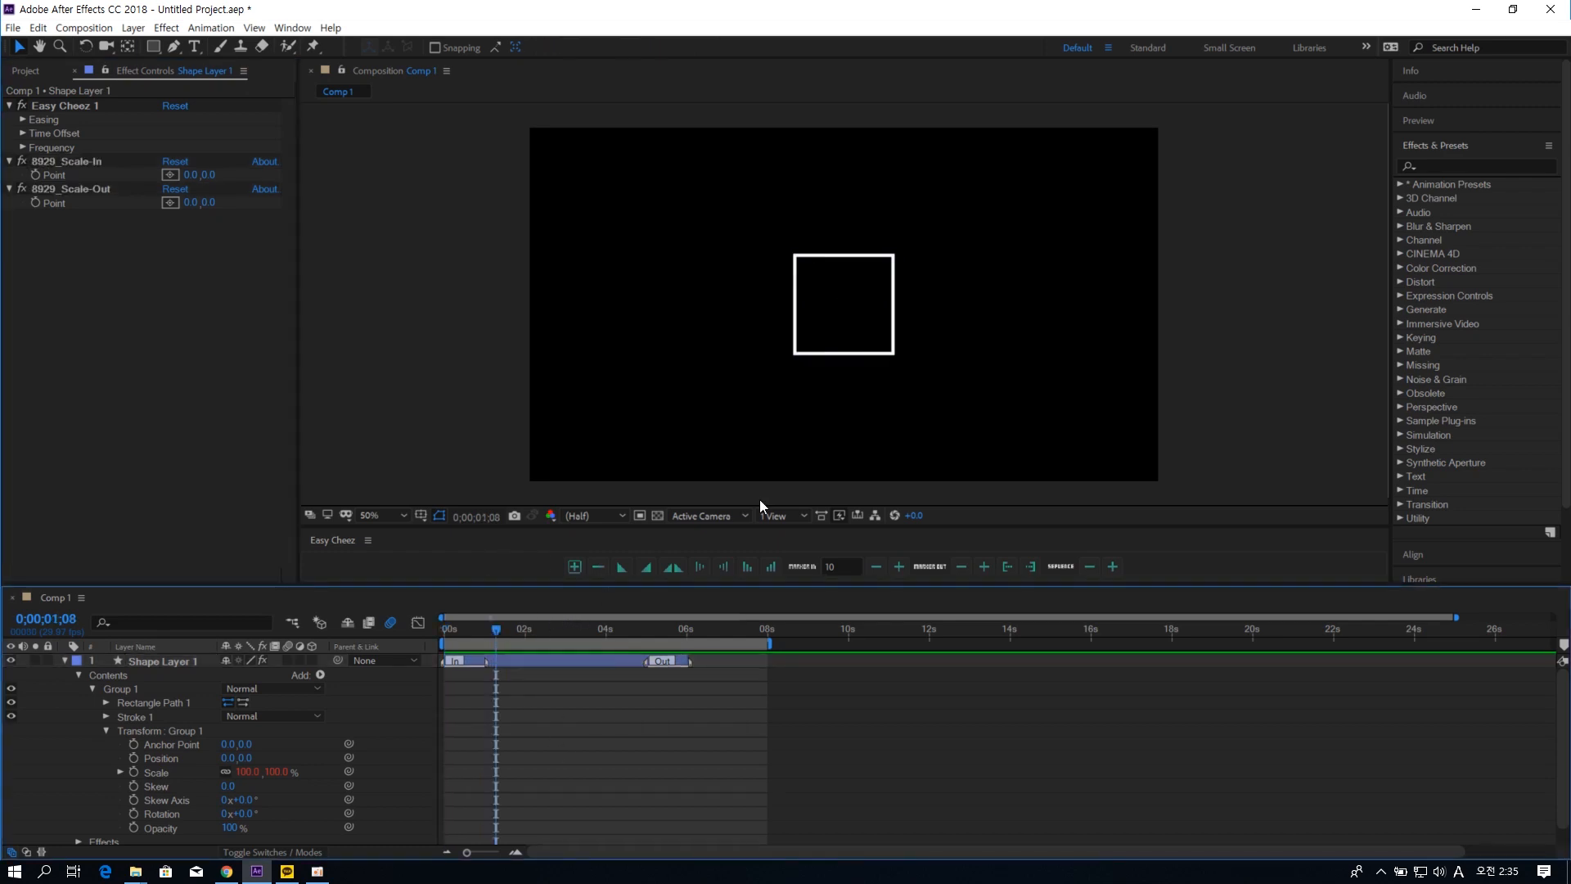
drag(493, 627, 430, 630)
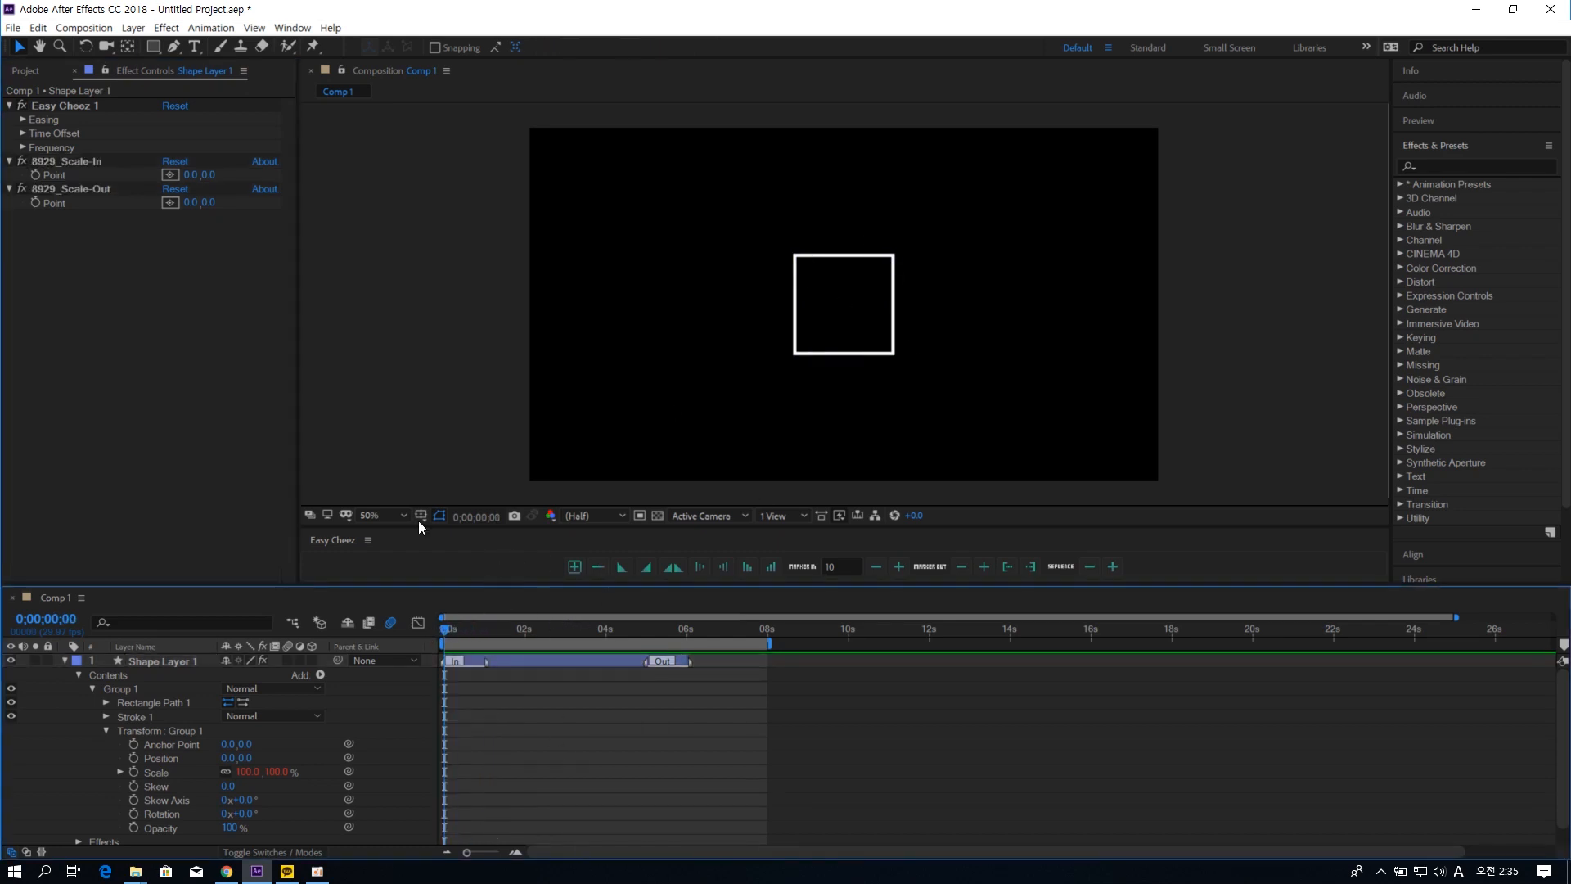
- Set the Point of the Scale-In effect to -100, -100
click(93, 167)
drag(190, 174, 128, 178)
click(197, 175)
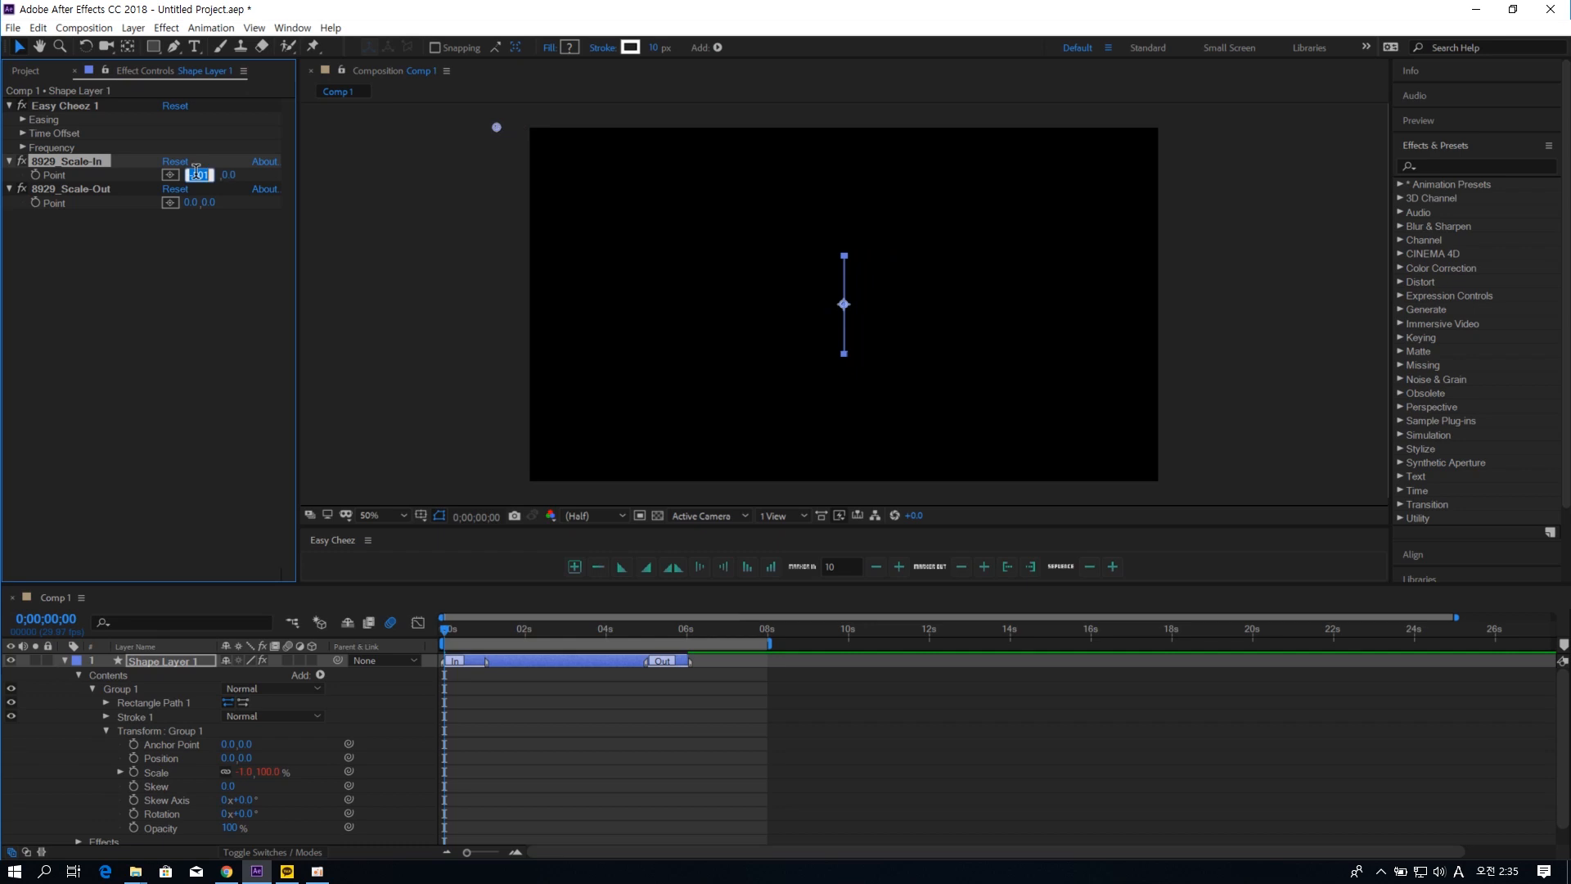
text(-100)
key(Return)
click(222, 175)
text(-100)
key(Return)
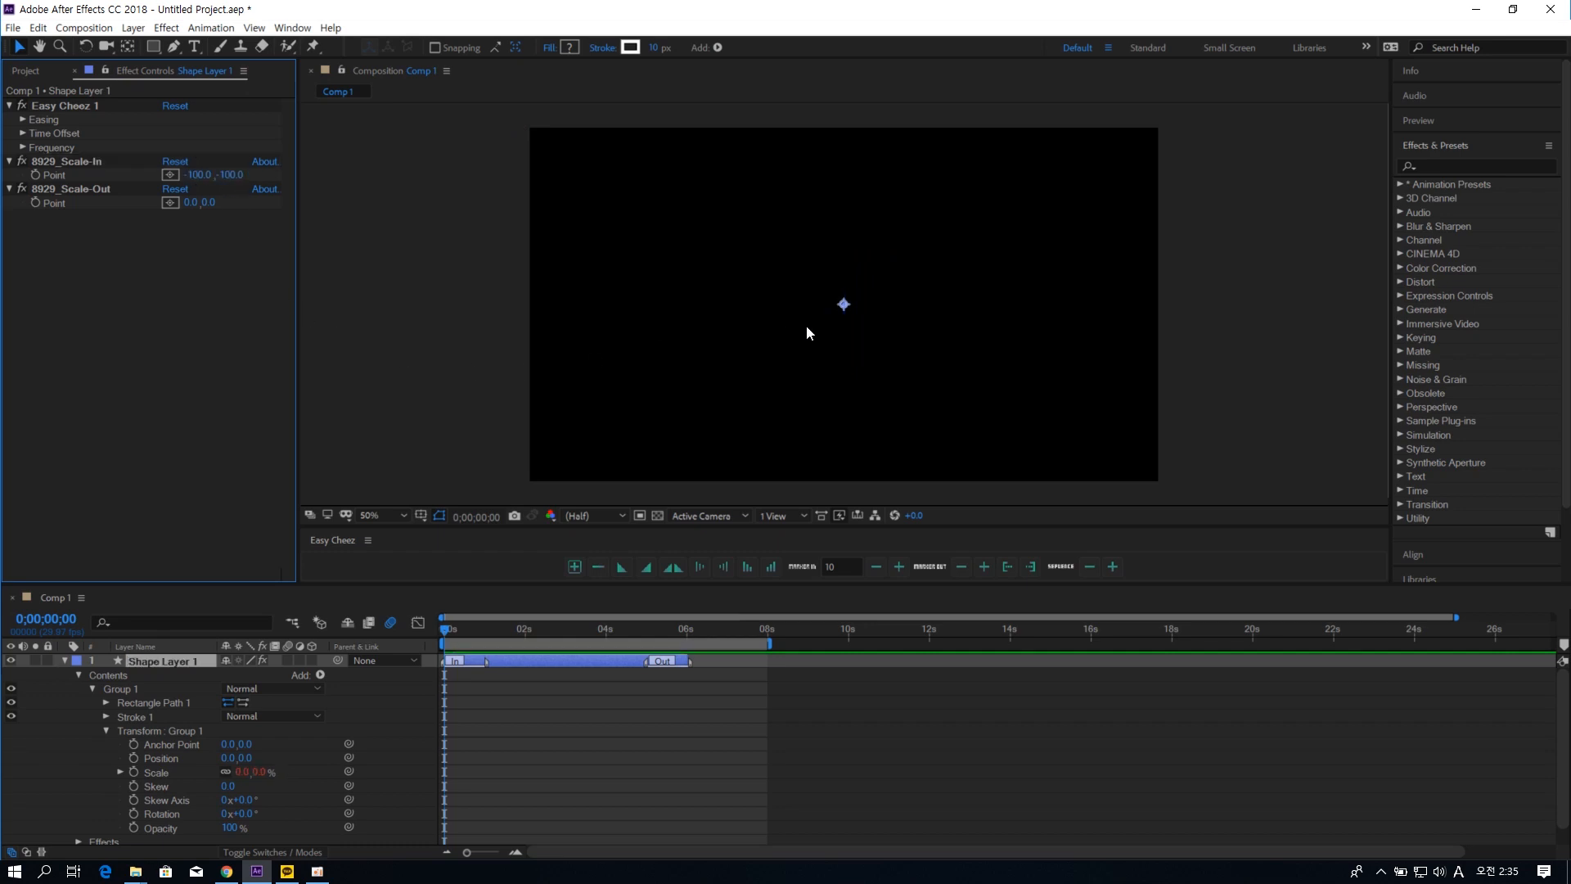
- Play back the scale-in animation of the square from the start of the composition
key(space)
mouse_move(496, 637)
mouse_down()
mouse_move(445, 630)
mouse_move(487, 631)
mouse_move(474, 631)
mouse_up()
key(space)
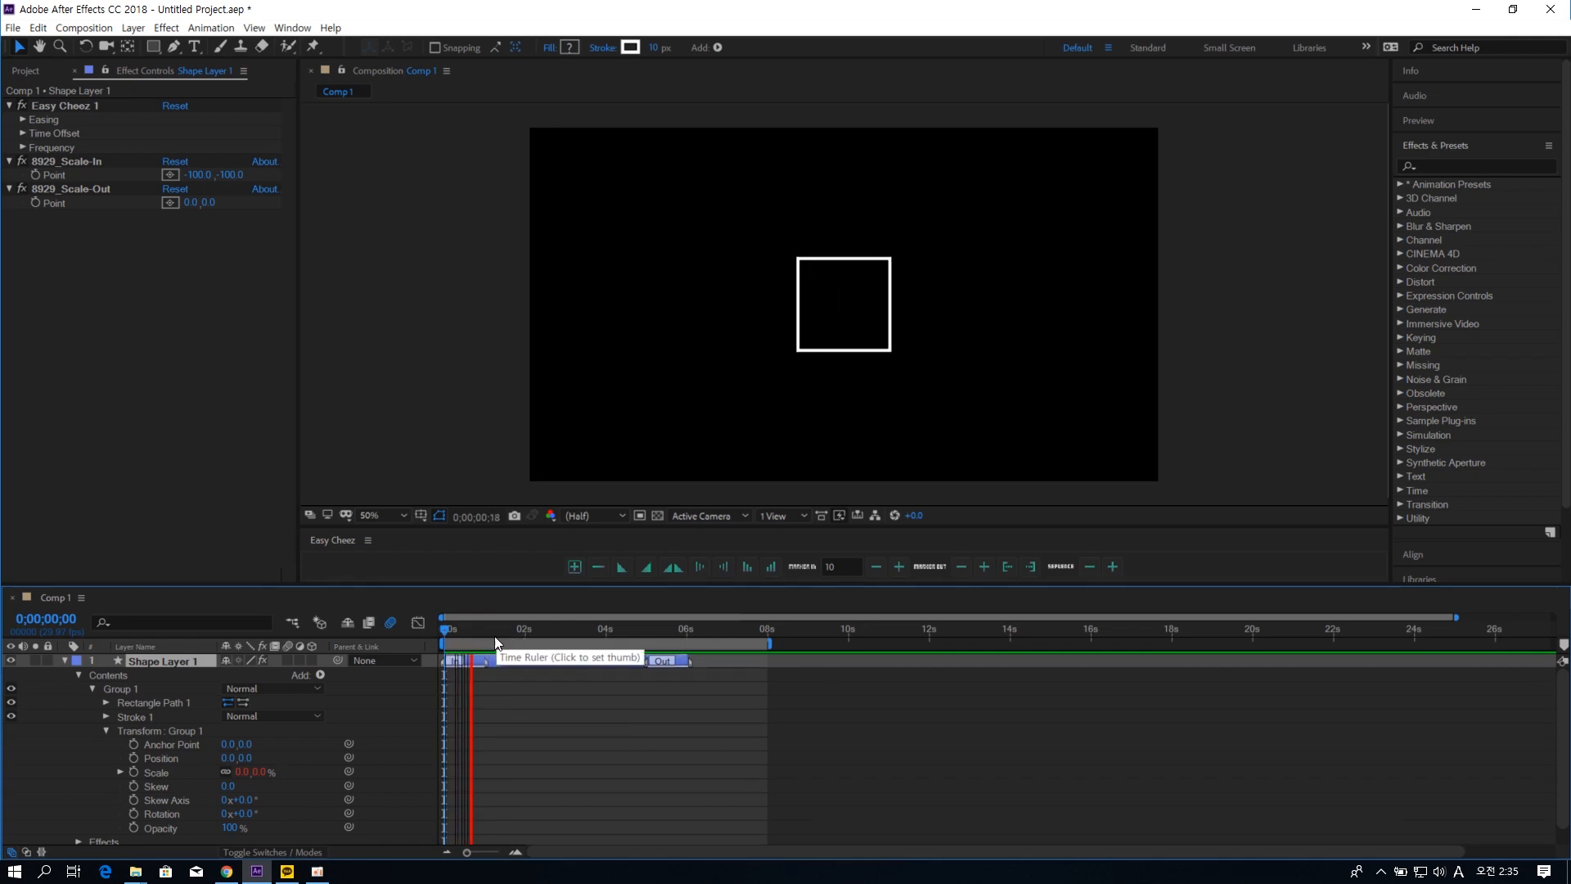
key(space)
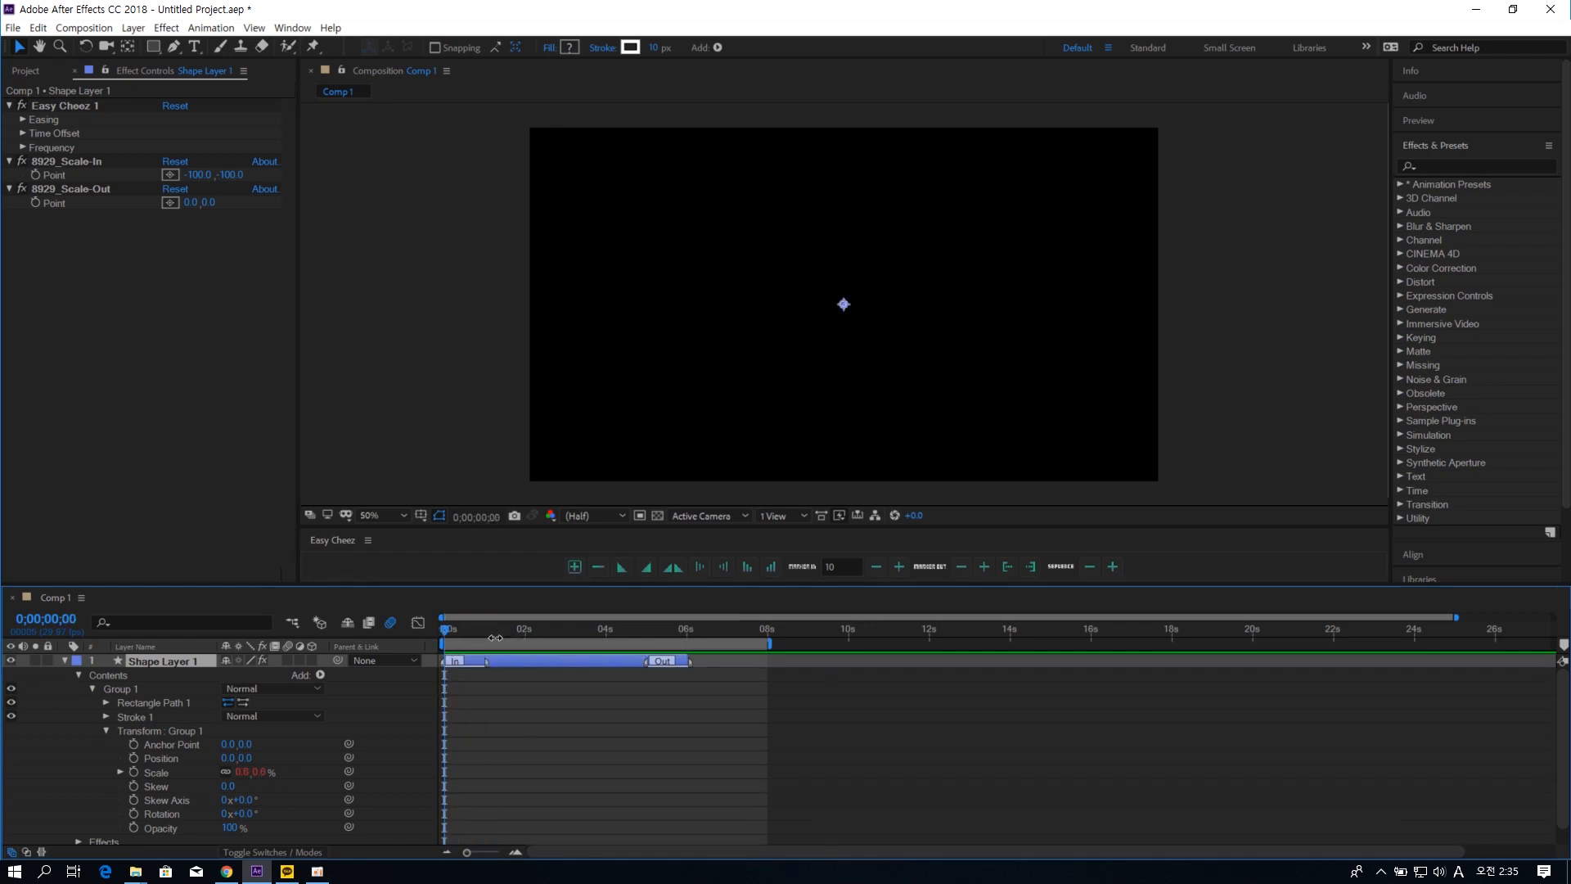
- Extend the In marker on Shape Layer 1 so that it ends at 0;00;02;00
key(=)
key(=)
drag(450, 632, 766, 651)
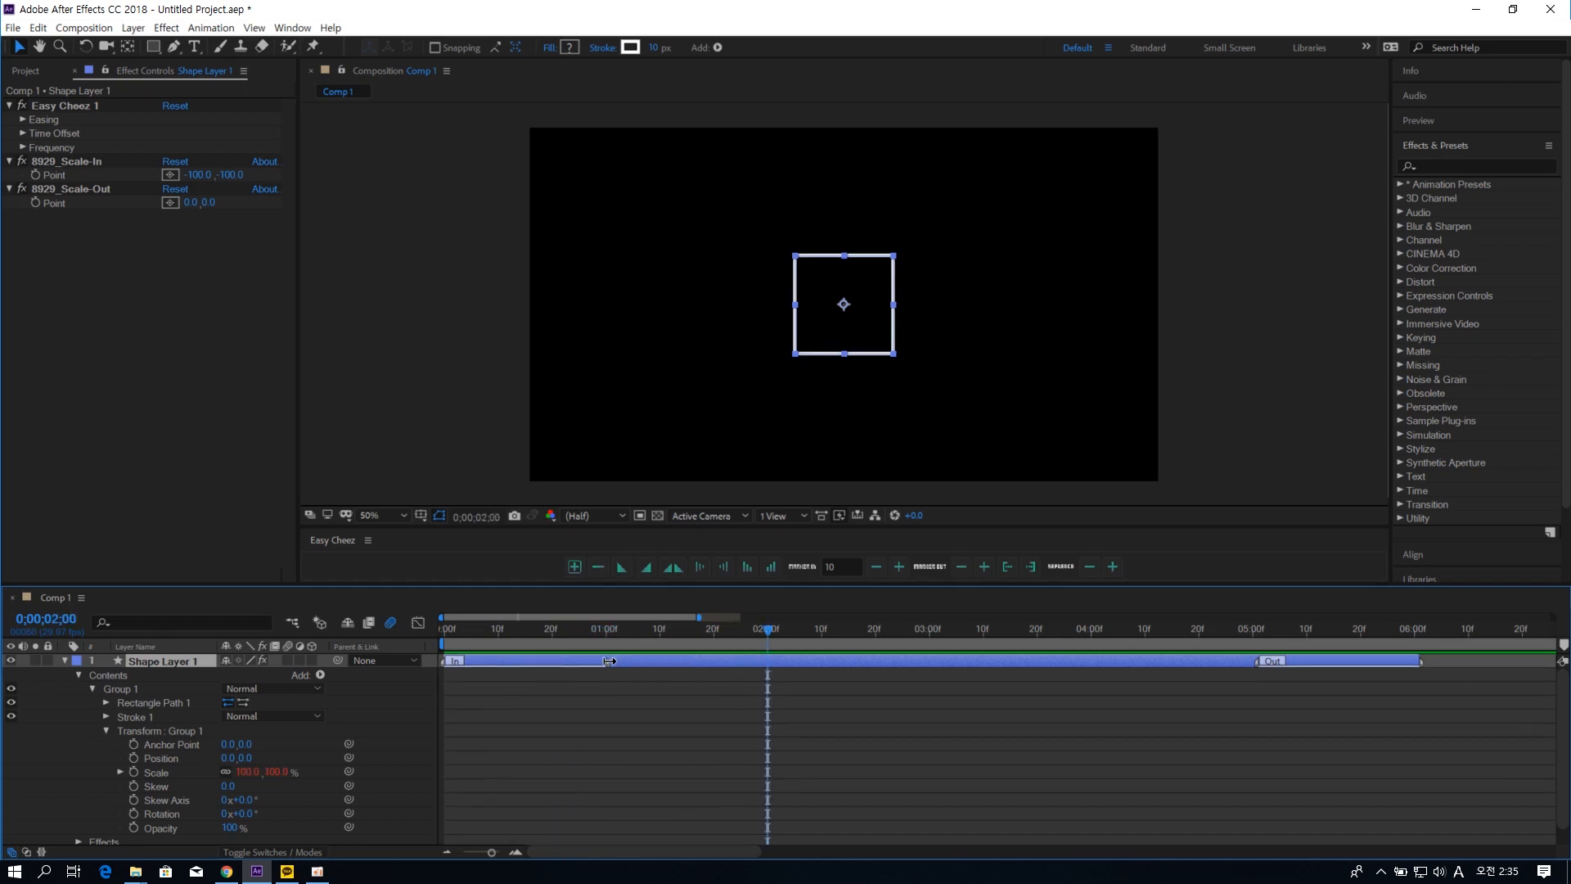
drag(607, 661, 769, 684)
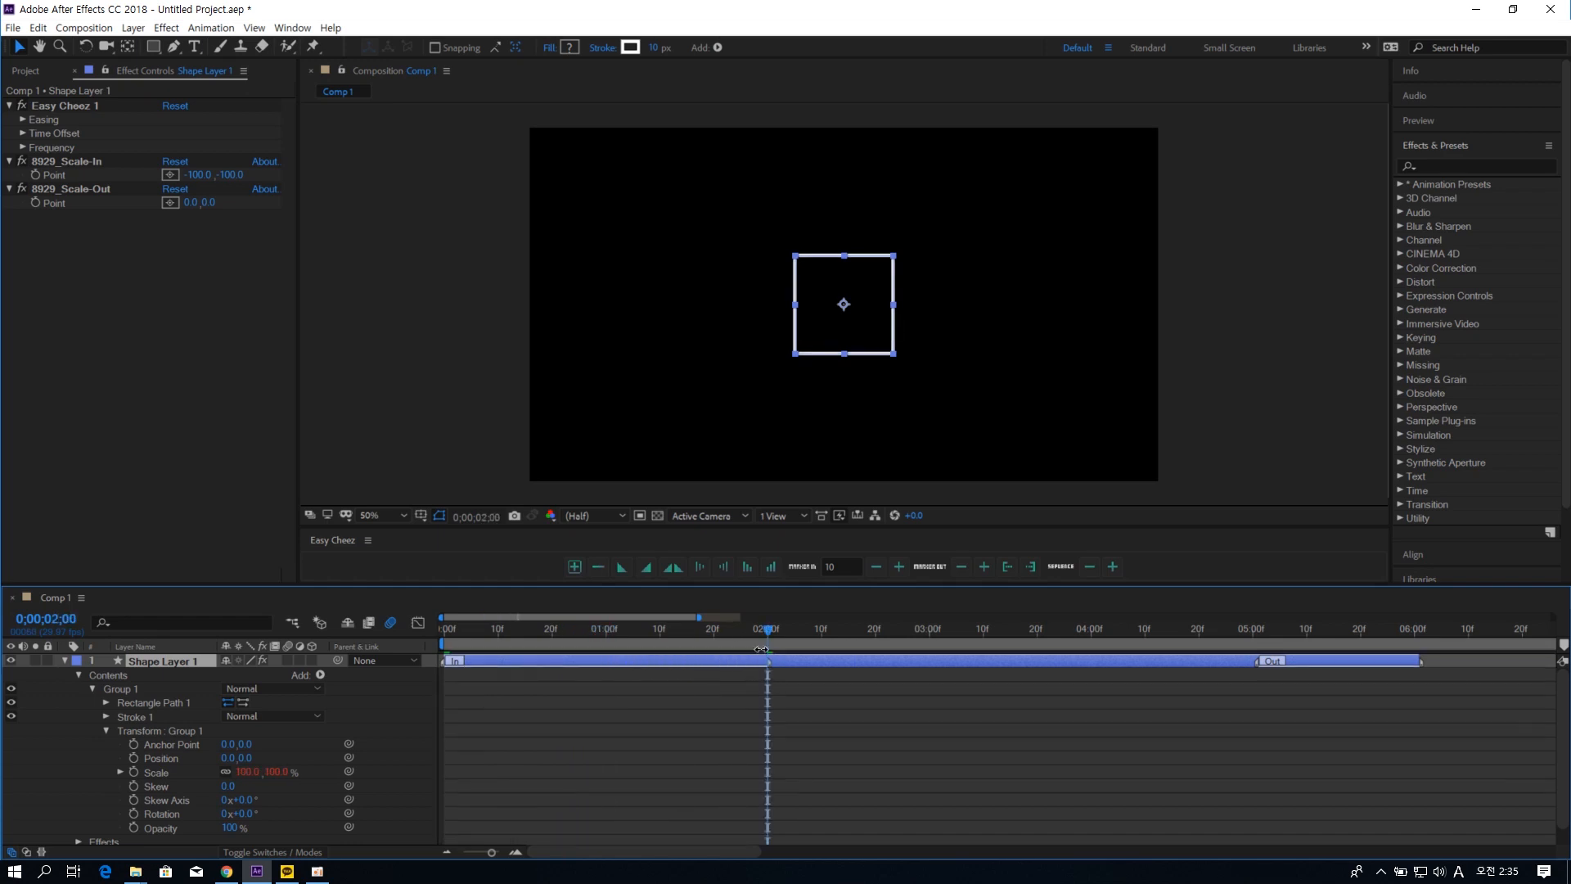
- Play and scrub through the lengthened scale-in animation to check its timing
drag(767, 630, 454, 639)
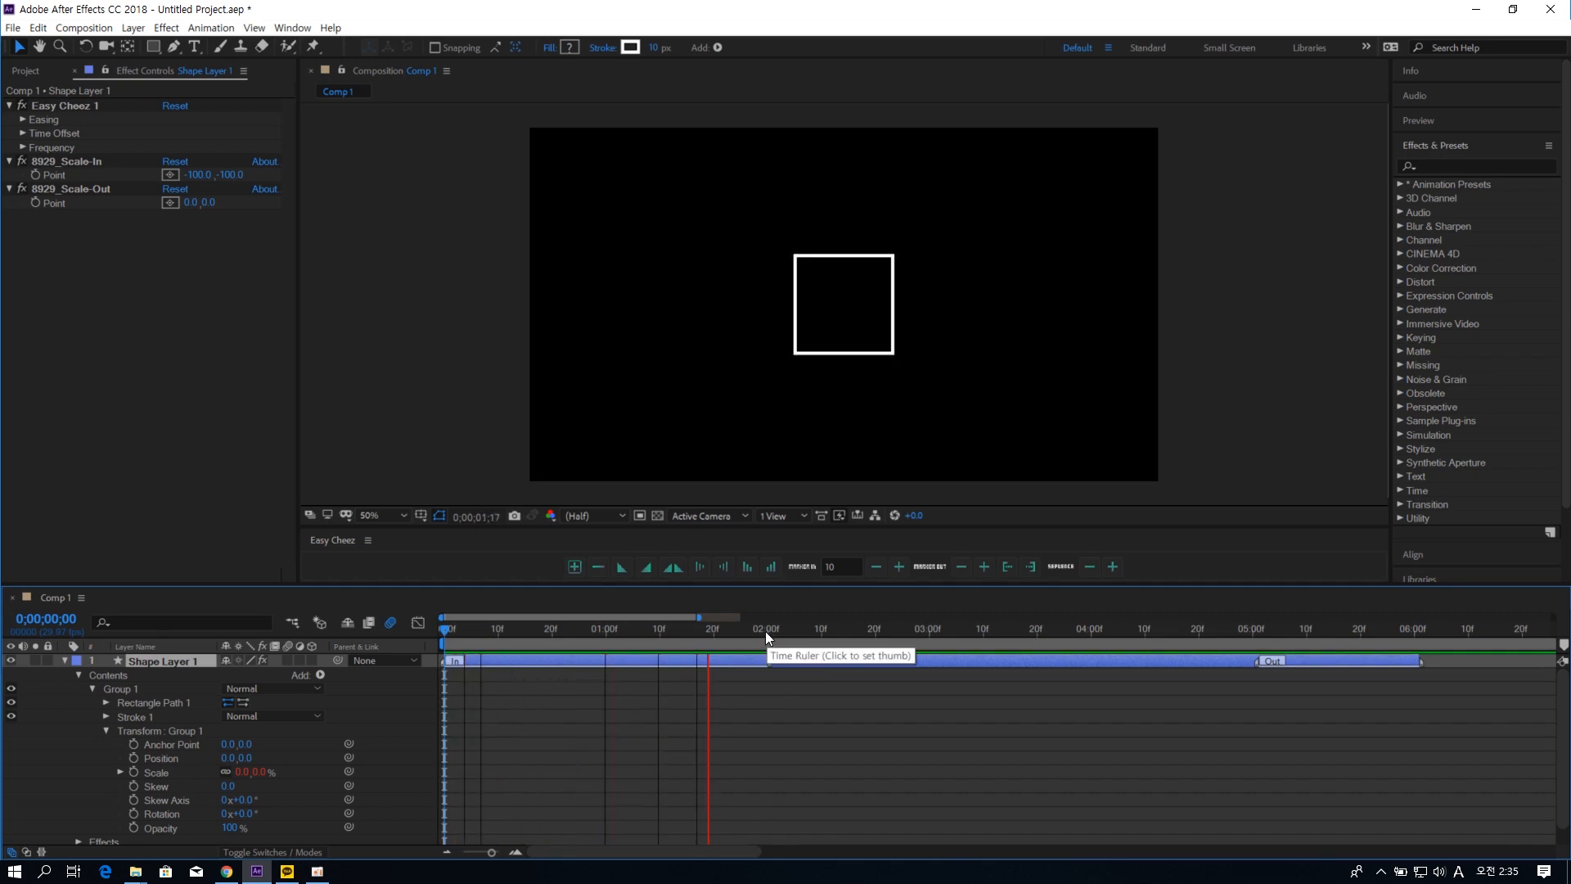
click(767, 637)
drag(767, 637, 595, 651)
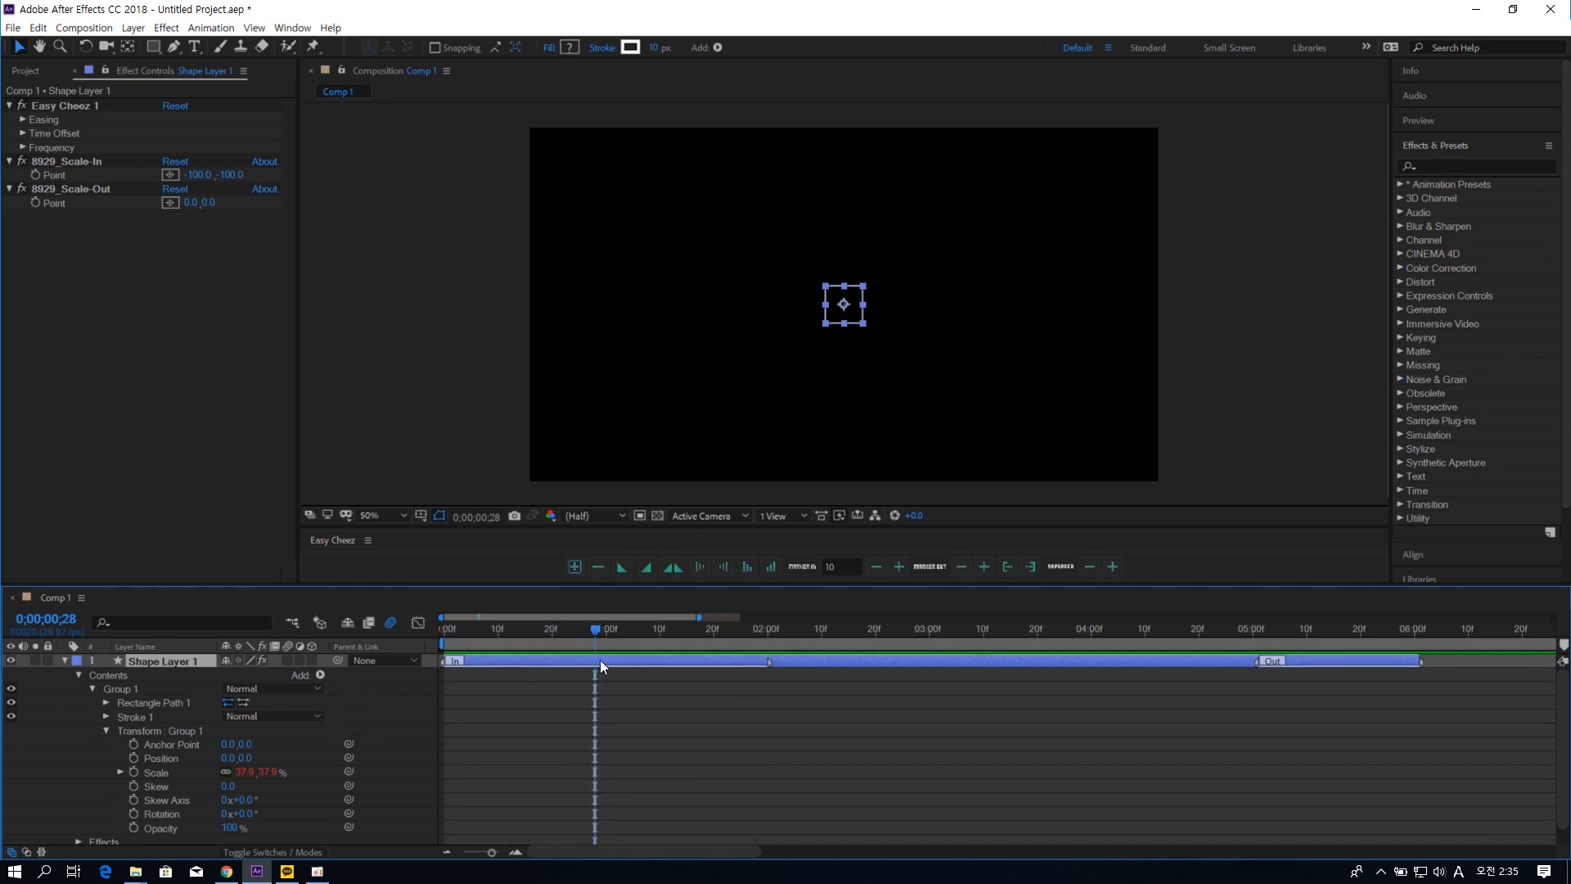
mouse_move(599, 635)
mouse_down()
mouse_move(572, 634)
mouse_move(631, 640)
mouse_move(421, 645)
mouse_move(569, 643)
mouse_up()
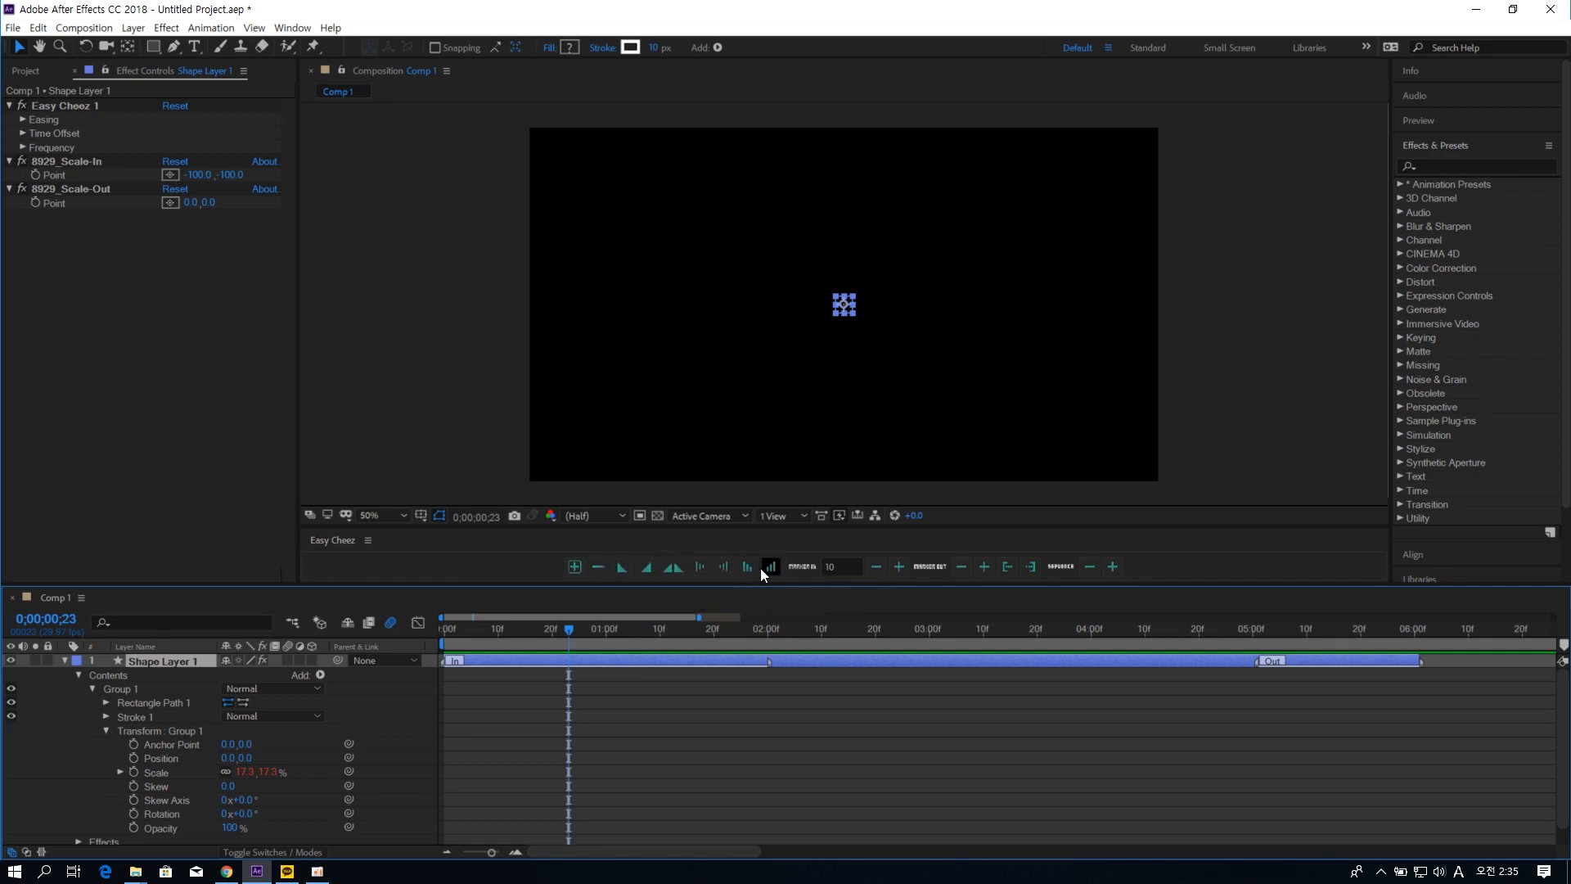
- Apply the Easy Cheez easing preset that starts fast and decelerates to the layer, and preview the scale-in
click(621, 571)
drag(569, 631, 426, 645)
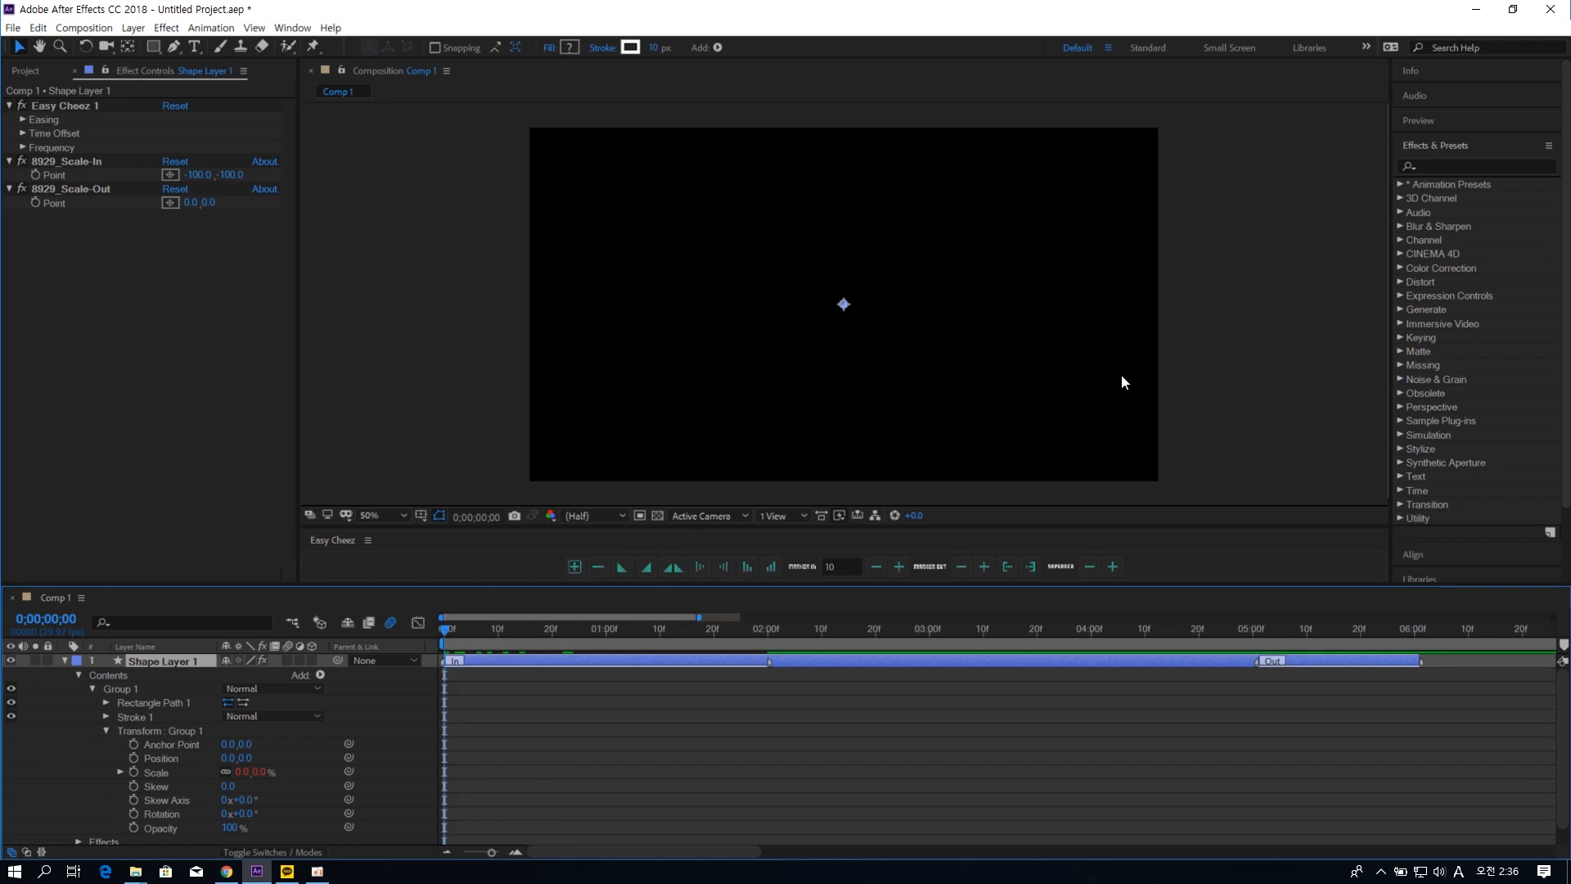
key(space)
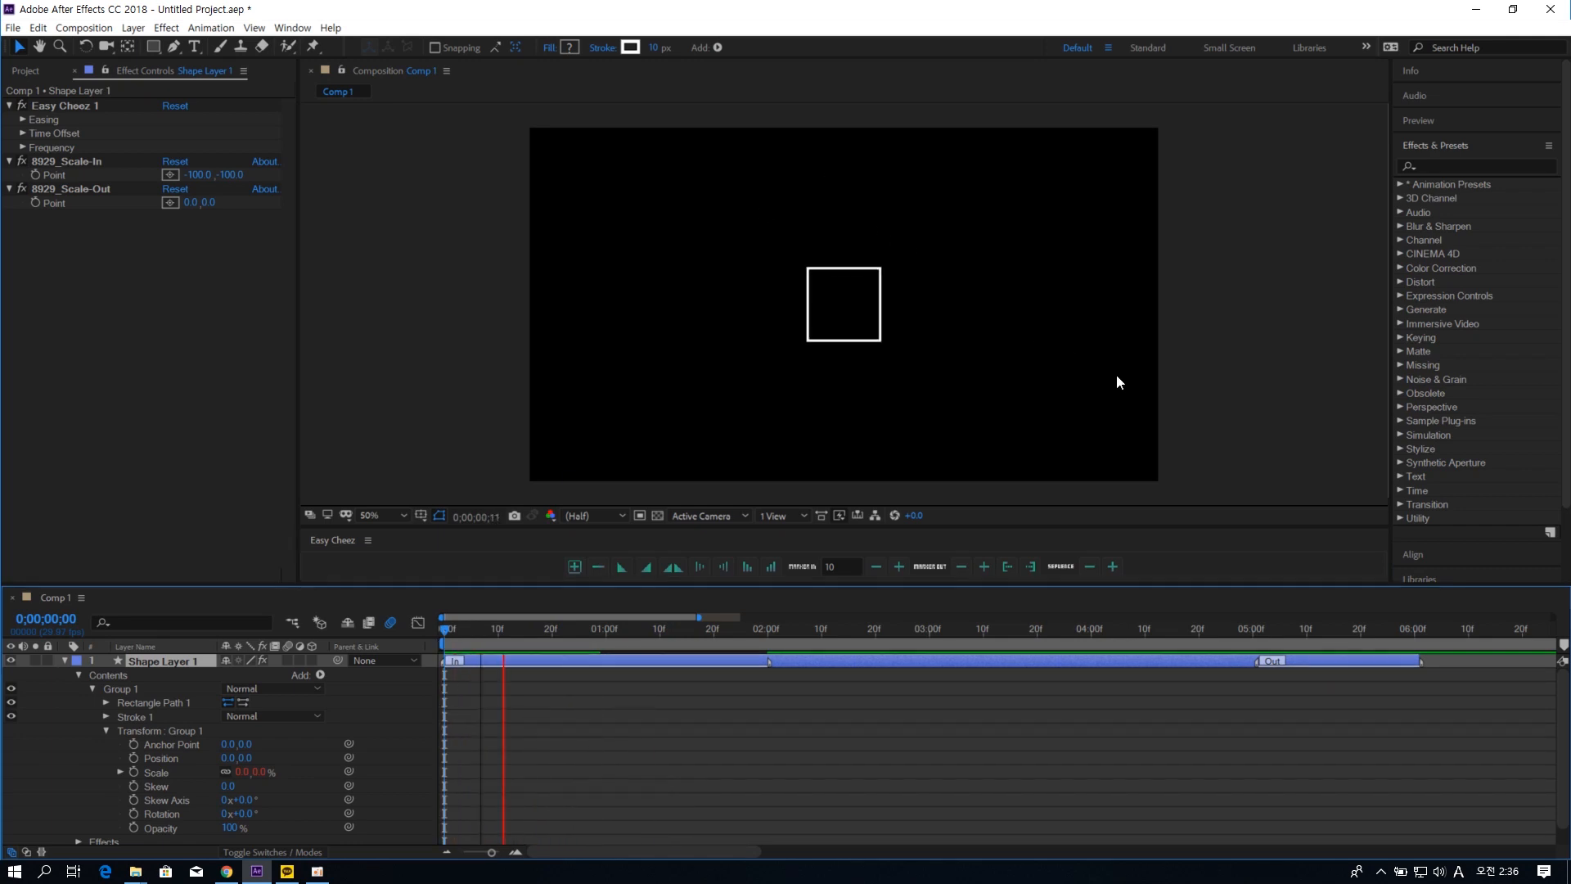
key(space)
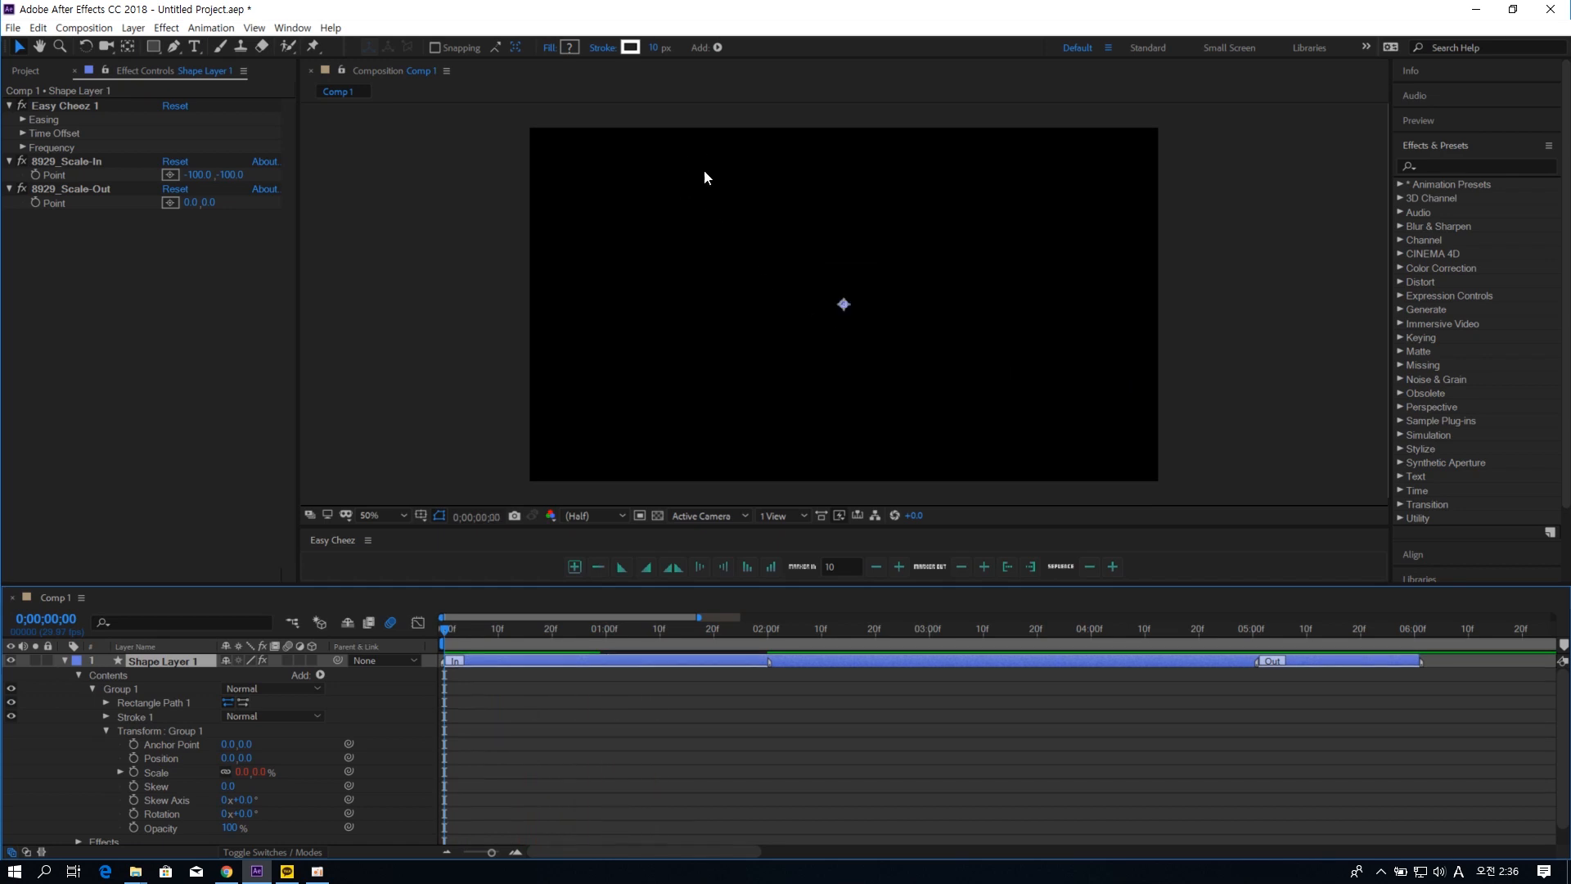
key(space)
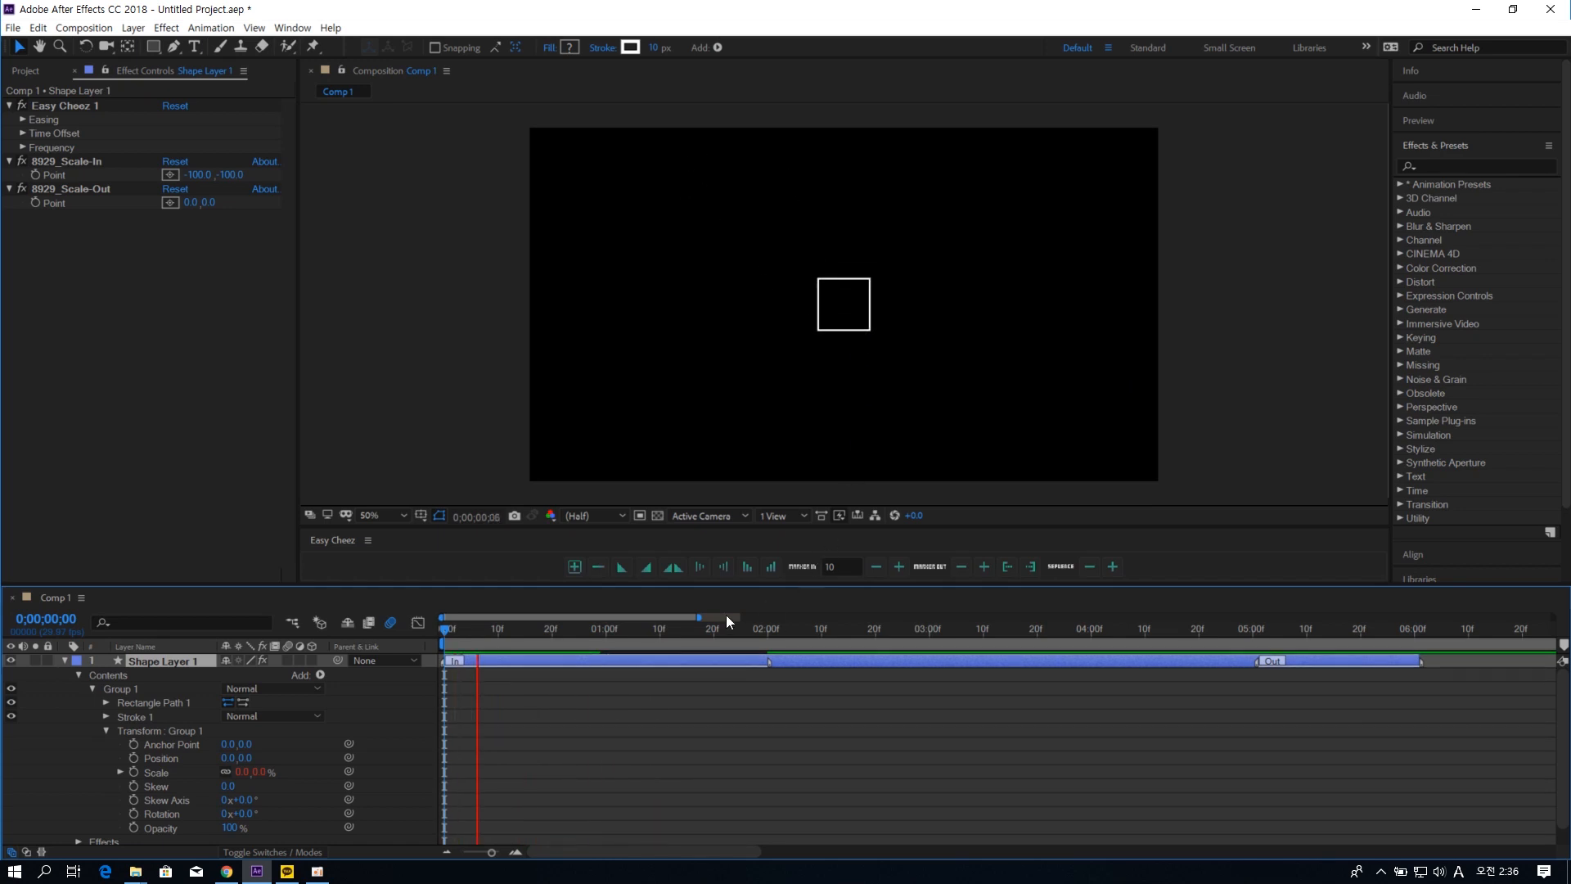
drag(674, 636, 606, 643)
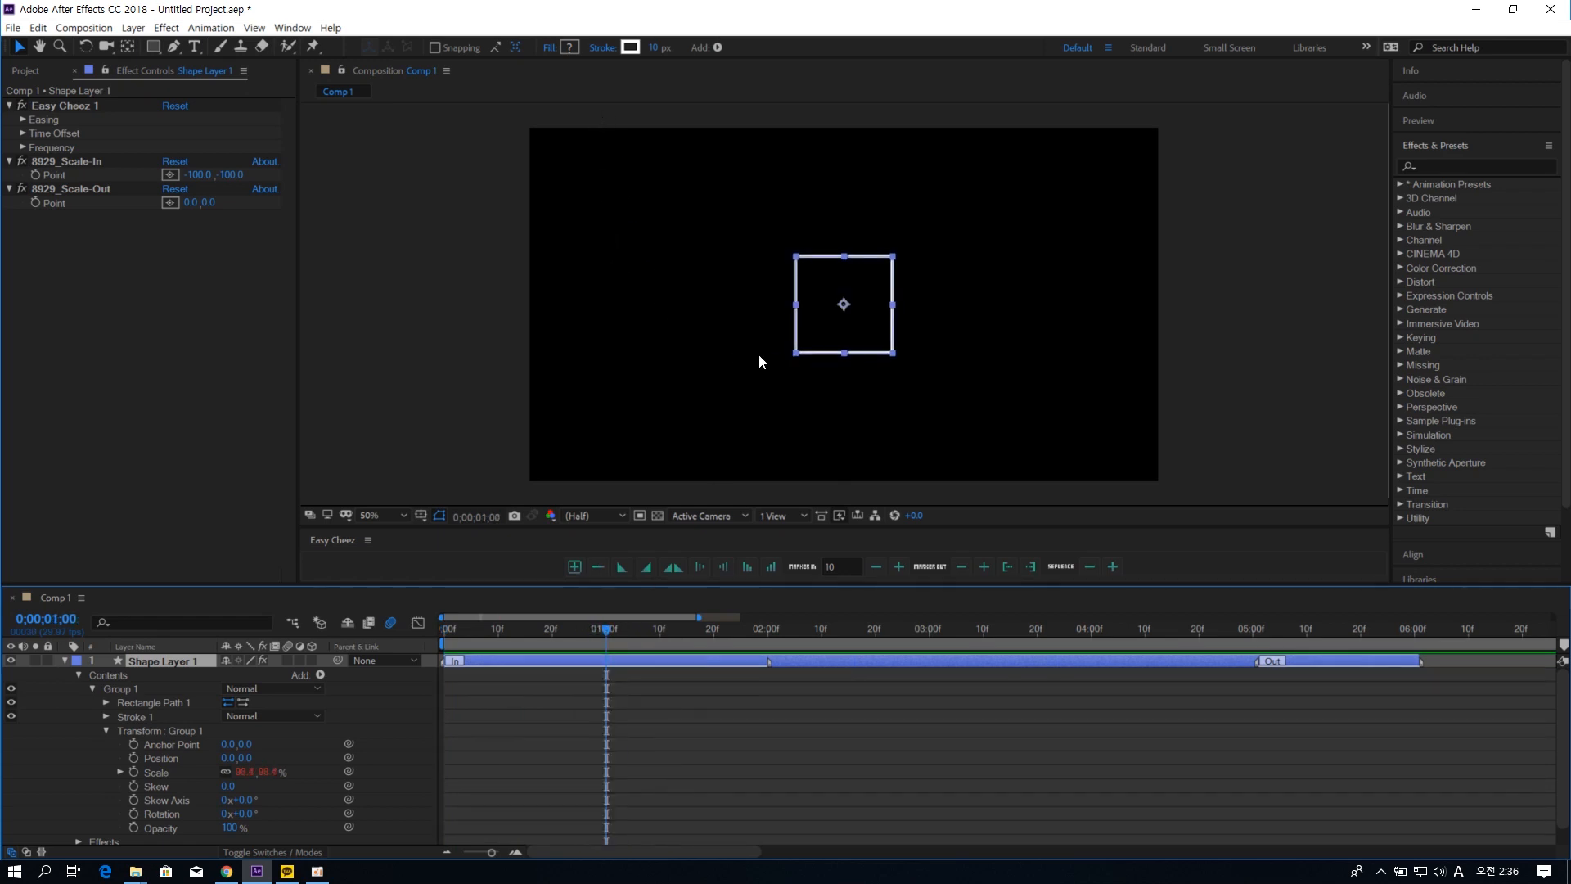
- Display the post-expression graph of the group's Scale property in the Graph Editor
click(159, 772)
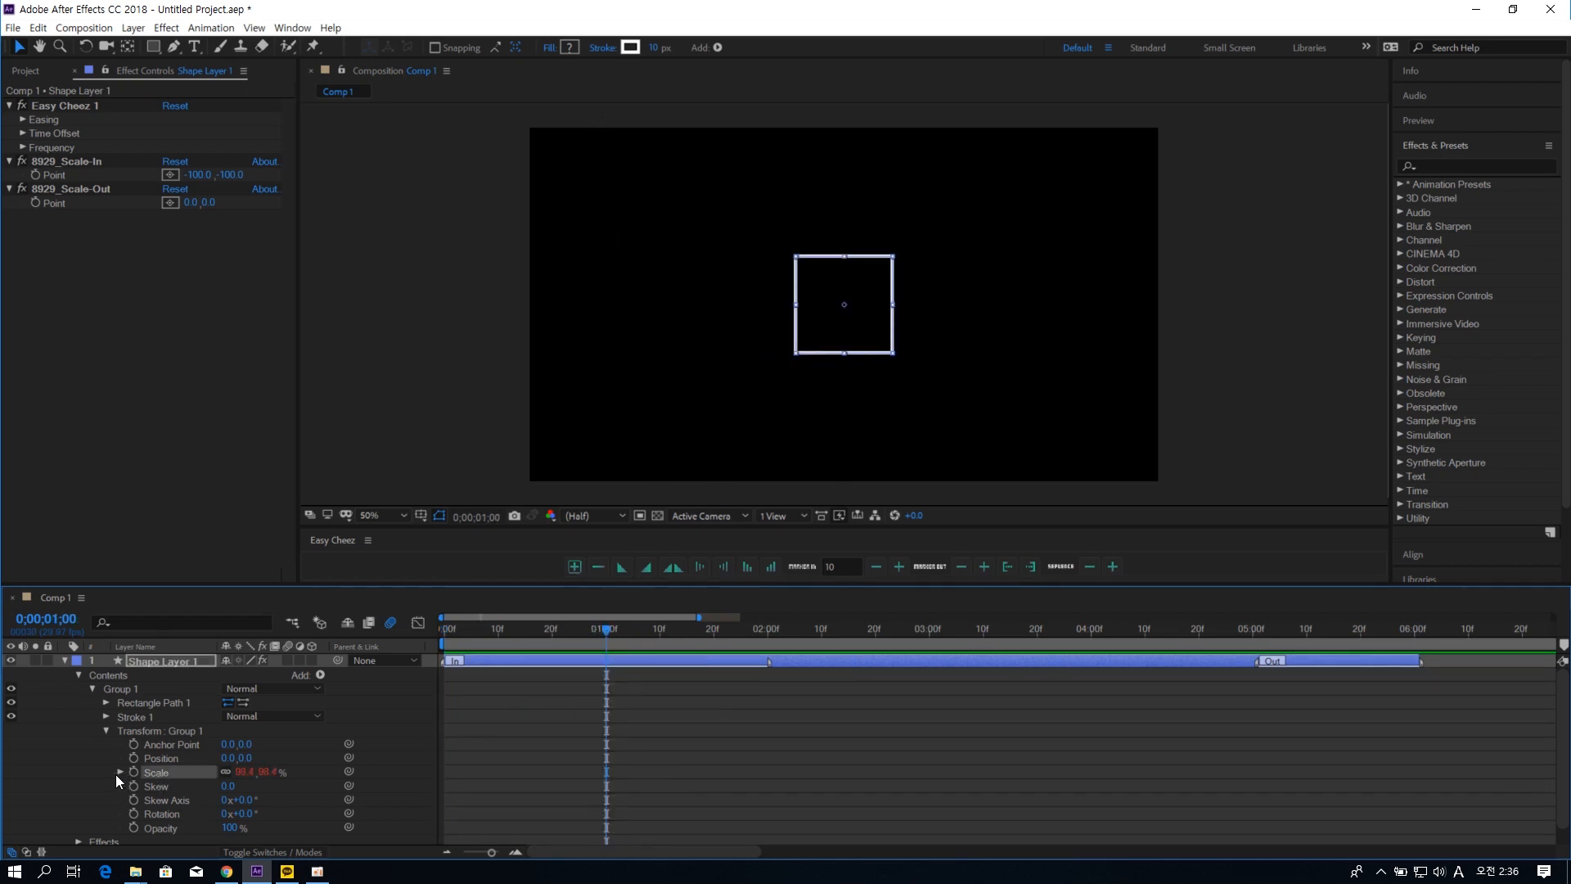
click(120, 772)
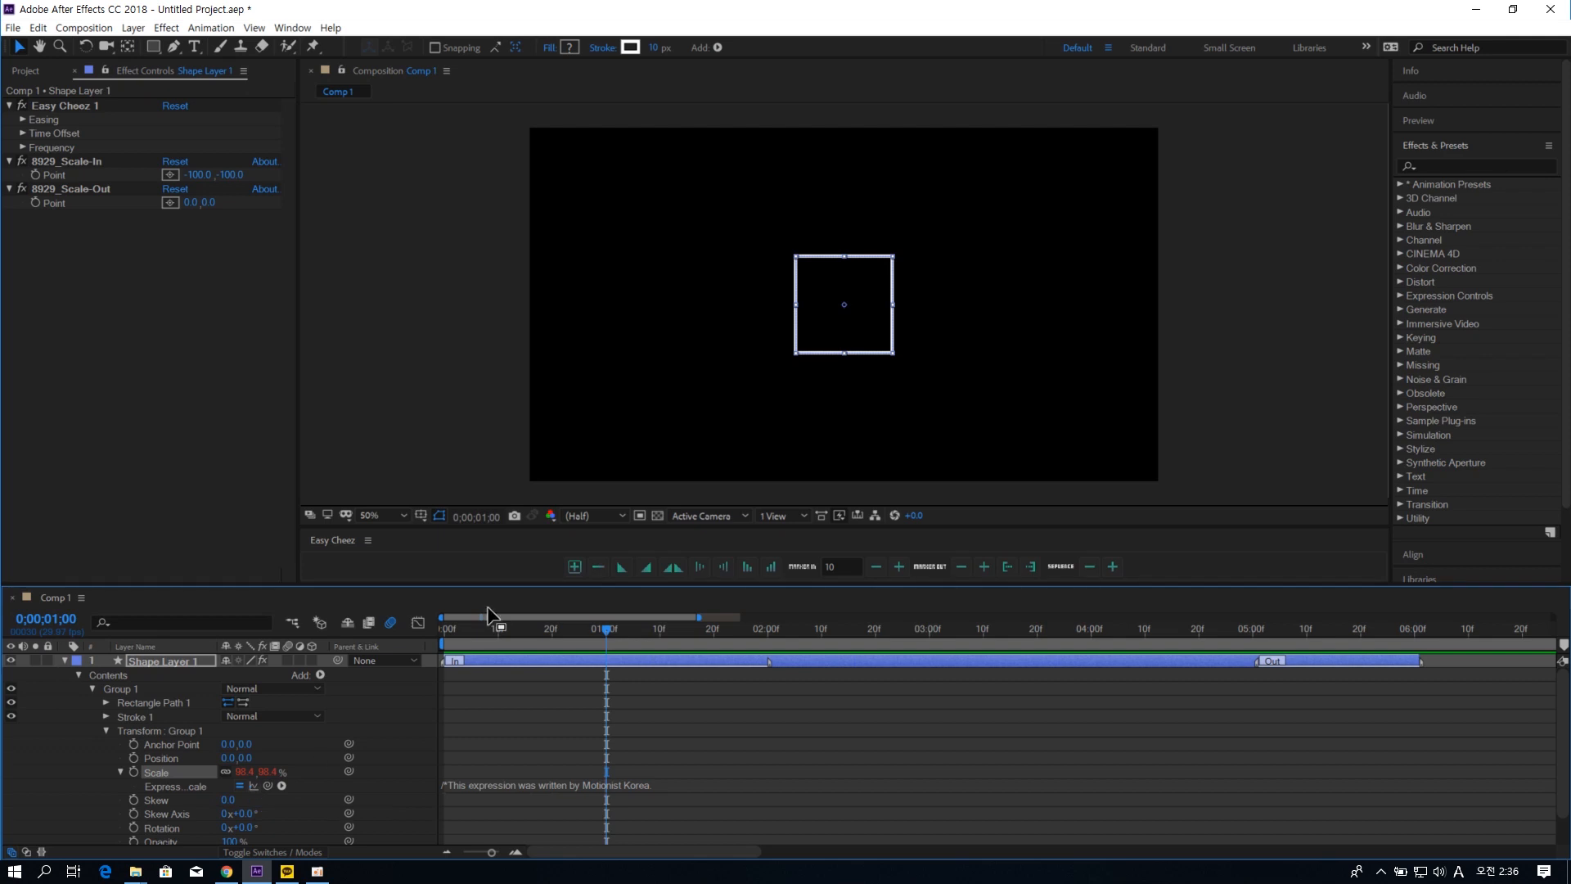
click(419, 623)
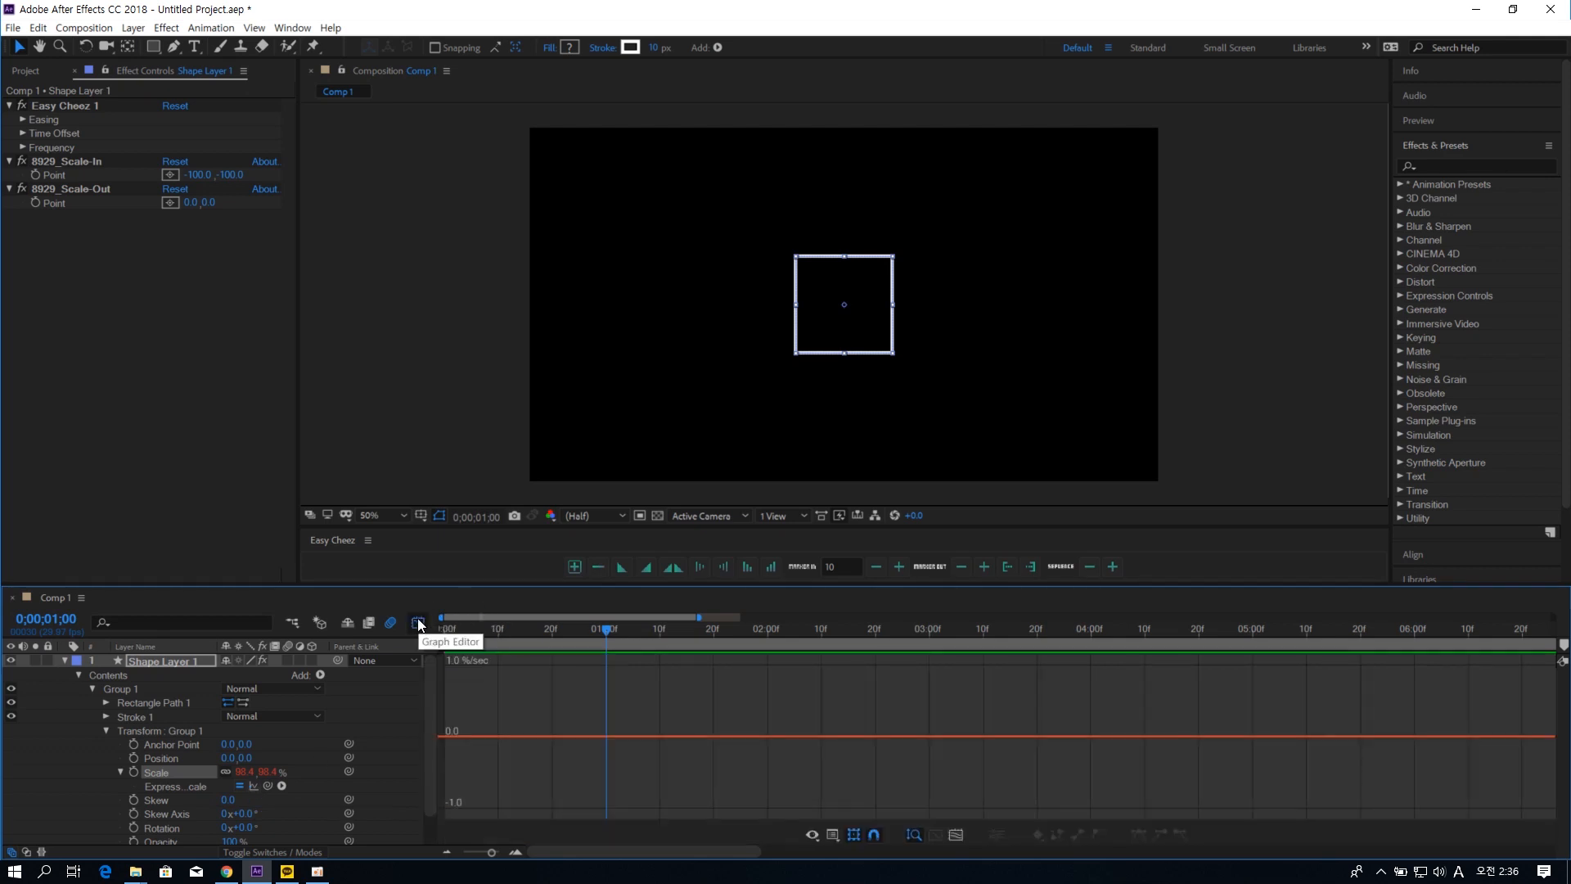
click(253, 788)
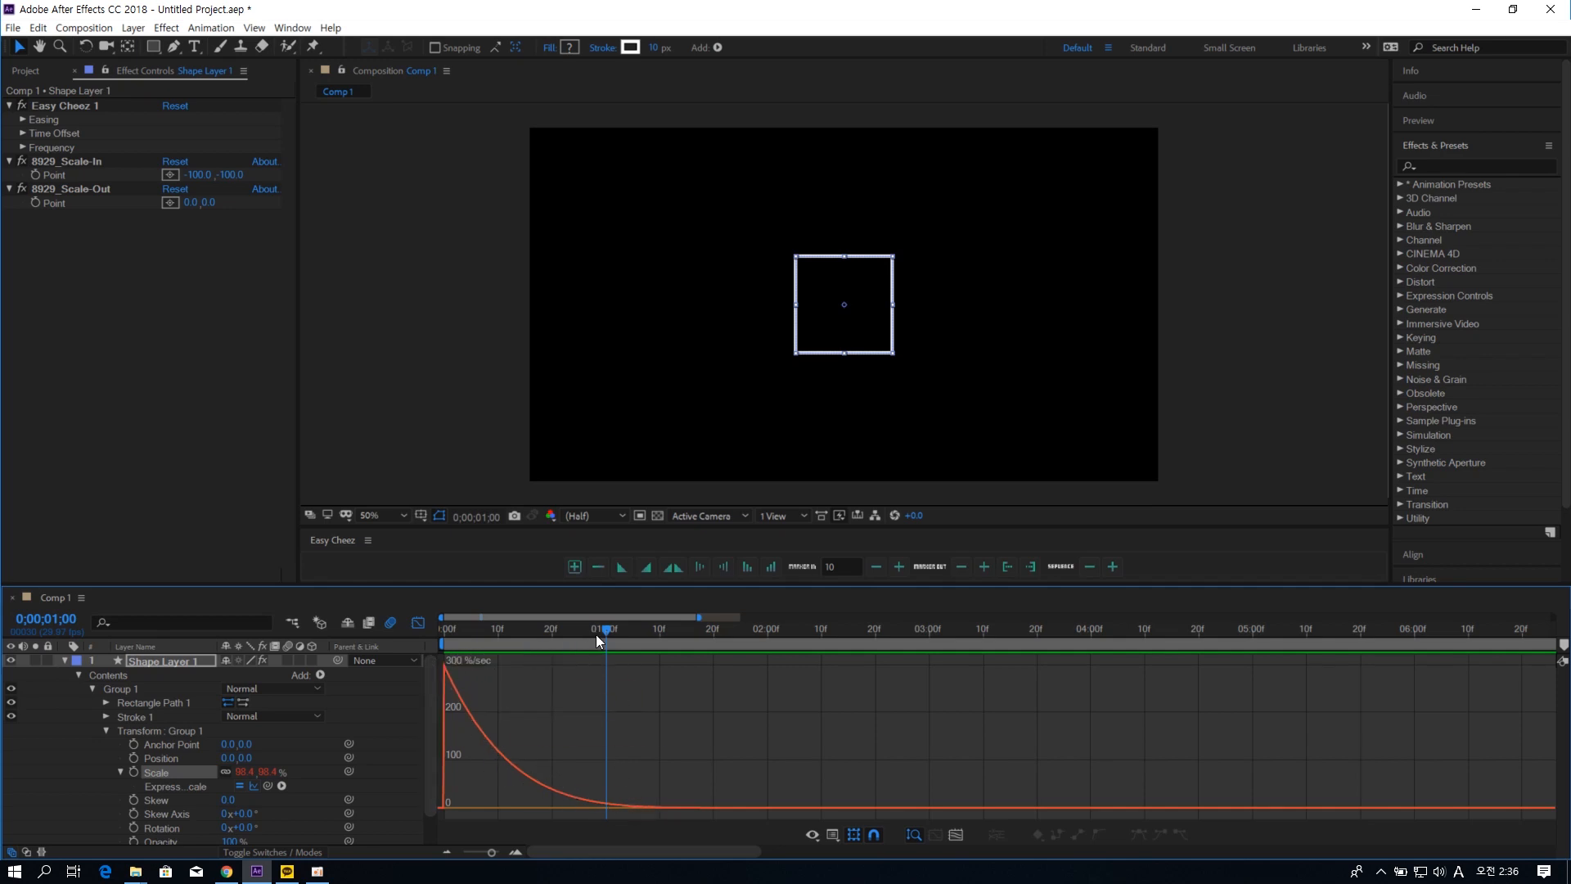
- Compare the playback with the Scale speed curve, and hide the post-expression graph and the Graph Editor
drag(599, 629, 730, 636)
key(space)
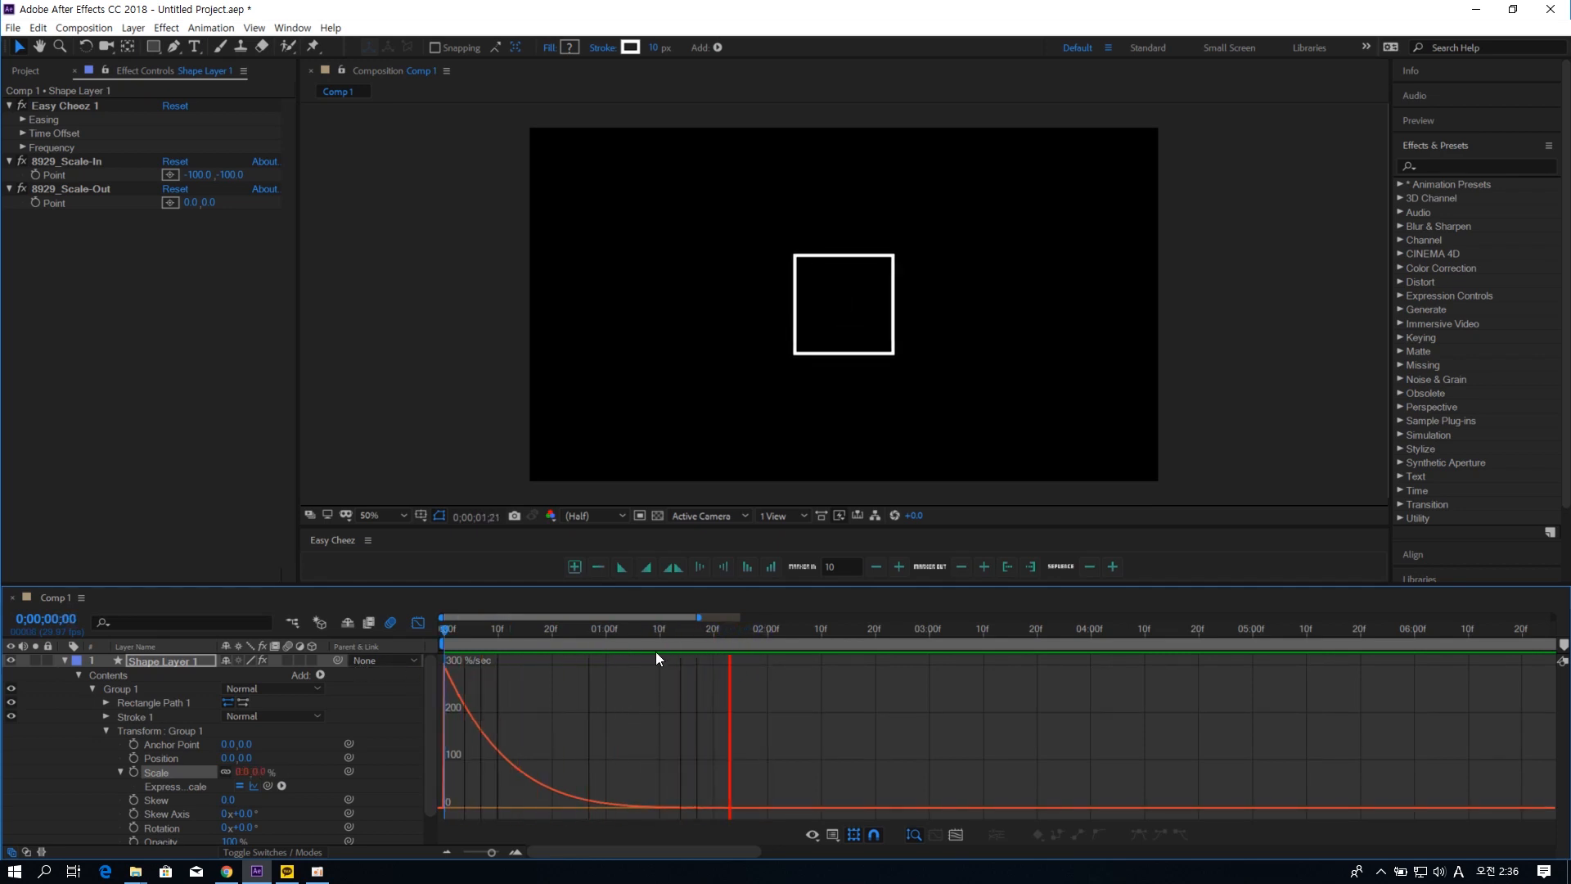
key(space)
drag(524, 630, 417, 657)
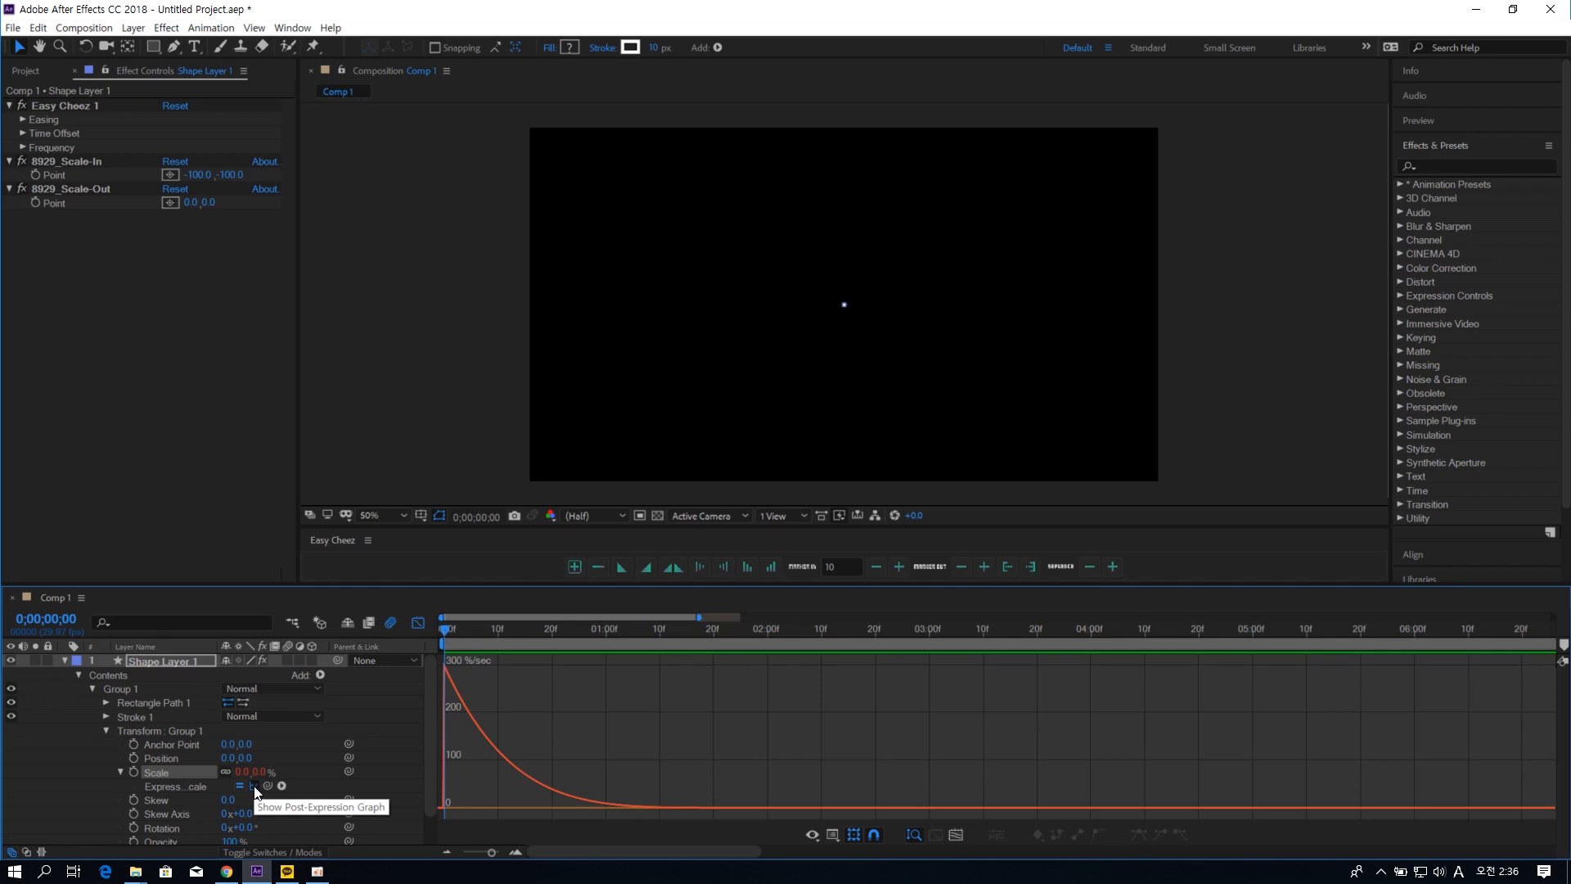
click(254, 786)
click(418, 622)
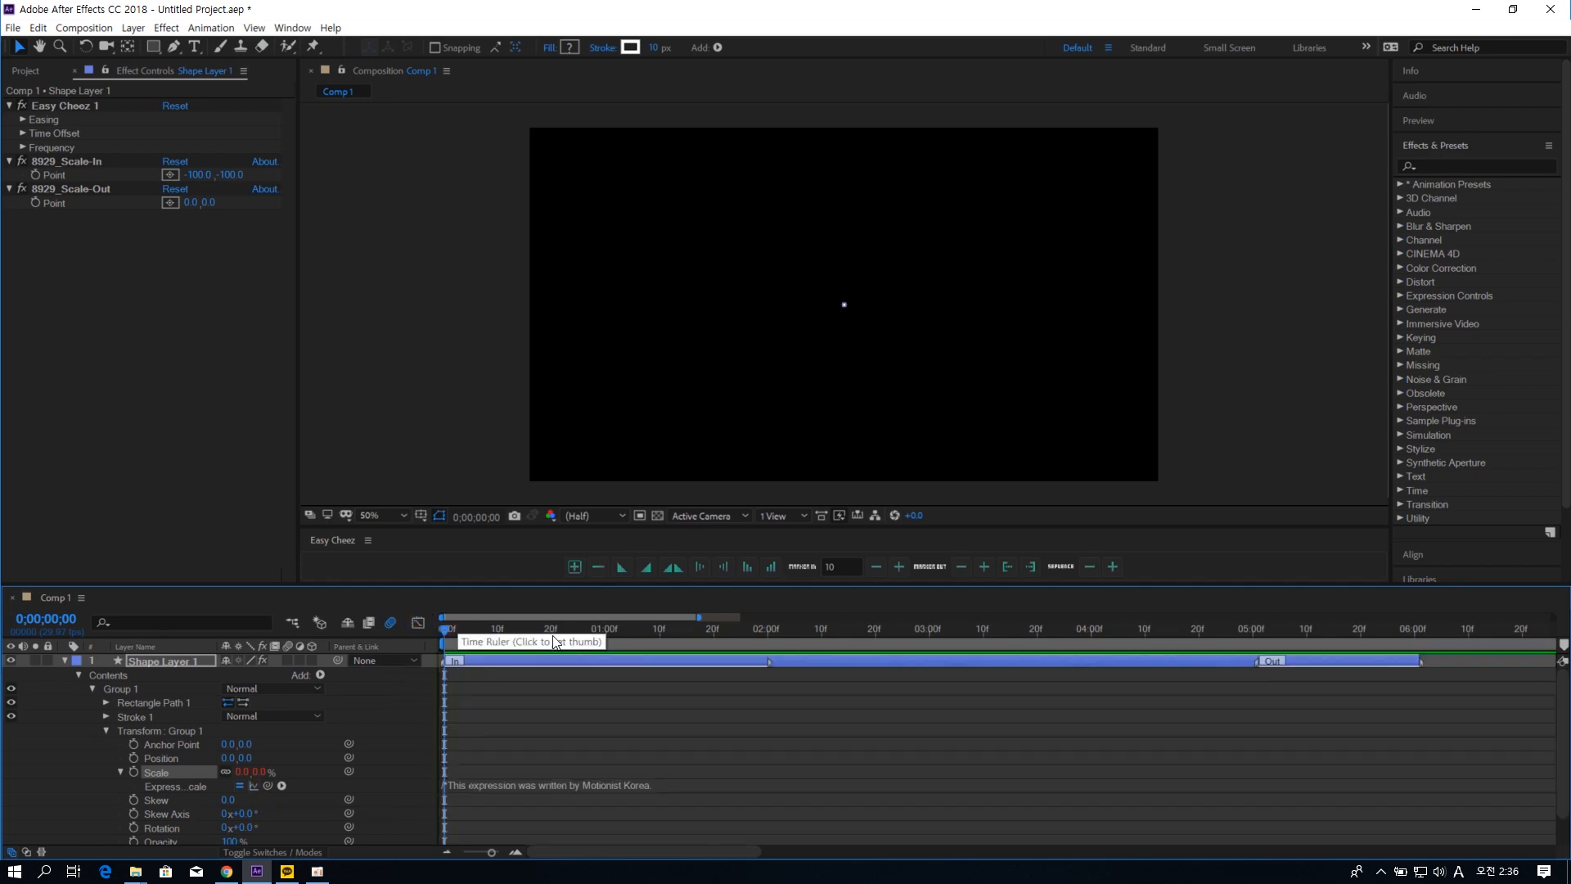
- Shorten the In marker so that it ends at 0;00;01;10 and preview the scale-in from the start
key(space)
drag(691, 637, 425, 636)
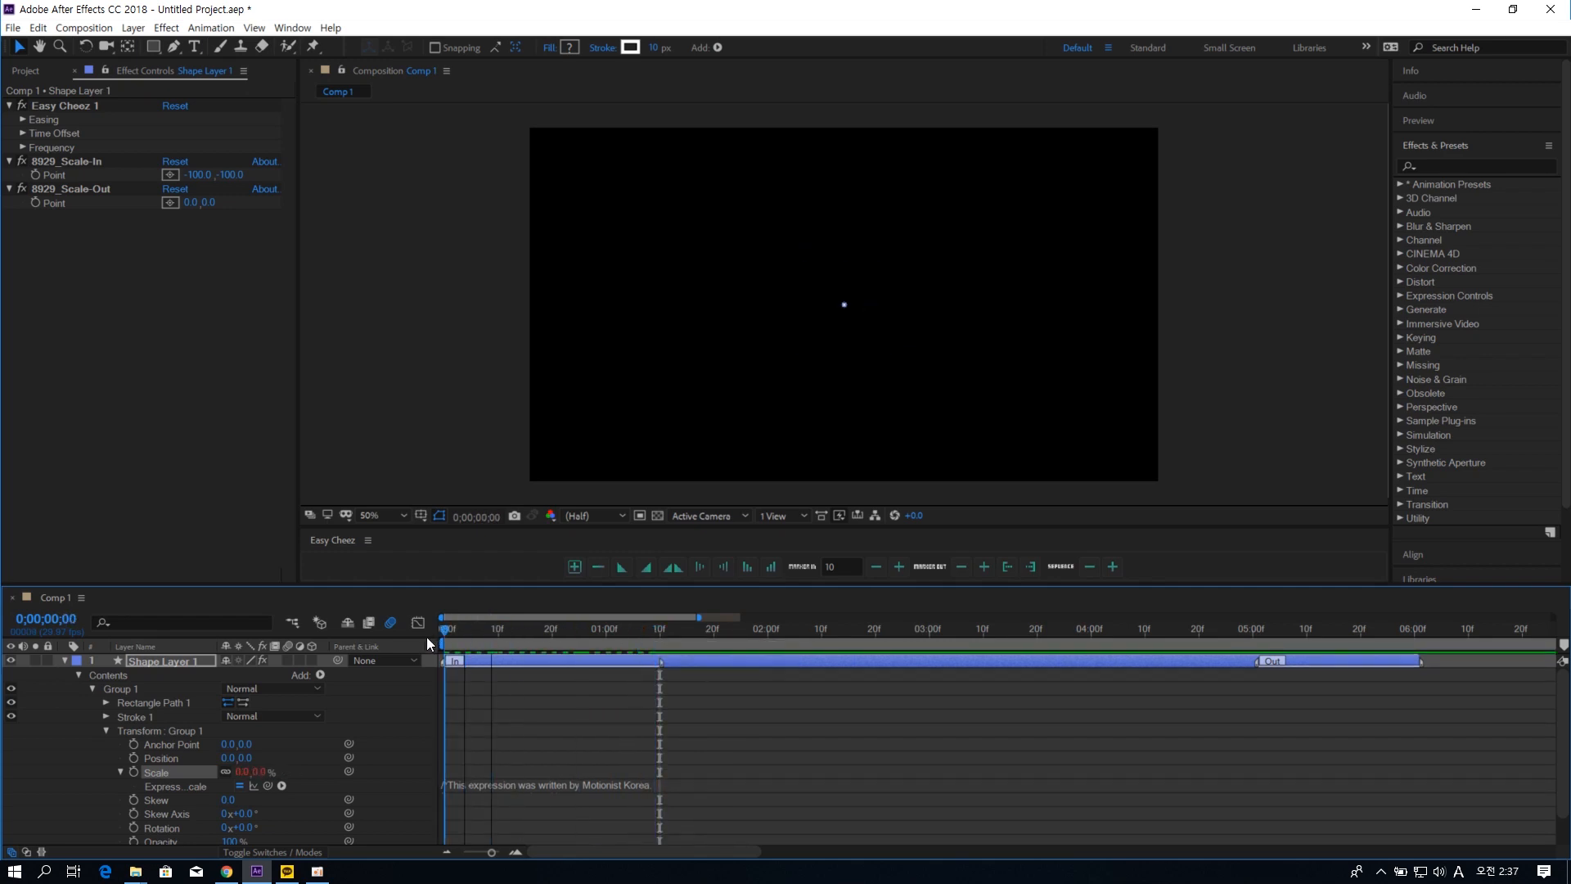
- Preview the shortened scale-in and stop with the current time at 0;00;00;27
key(space)
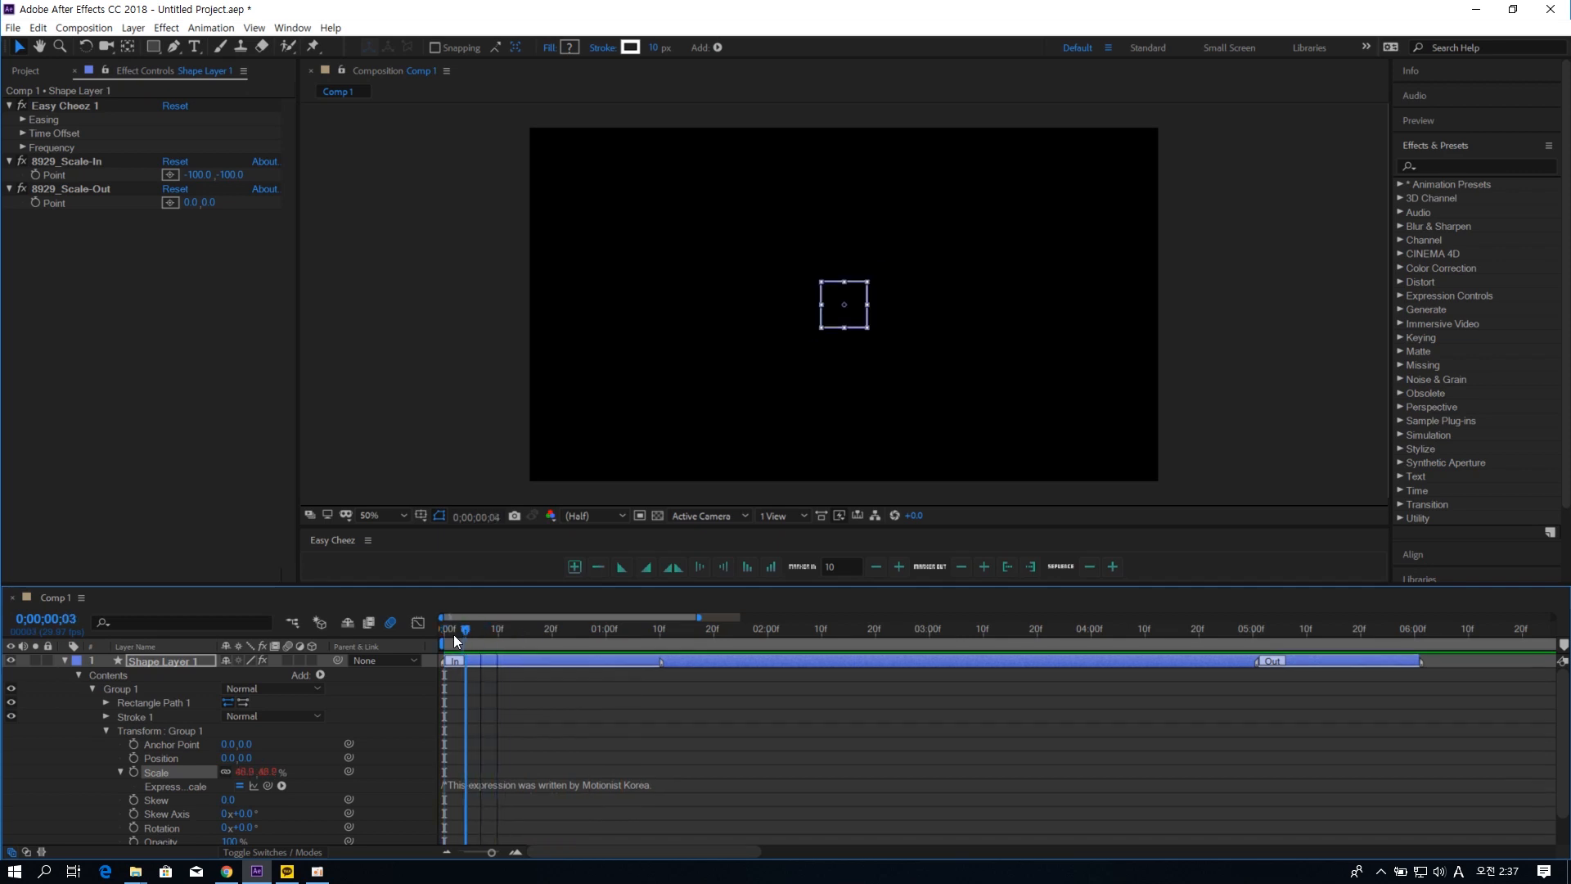
click(587, 640)
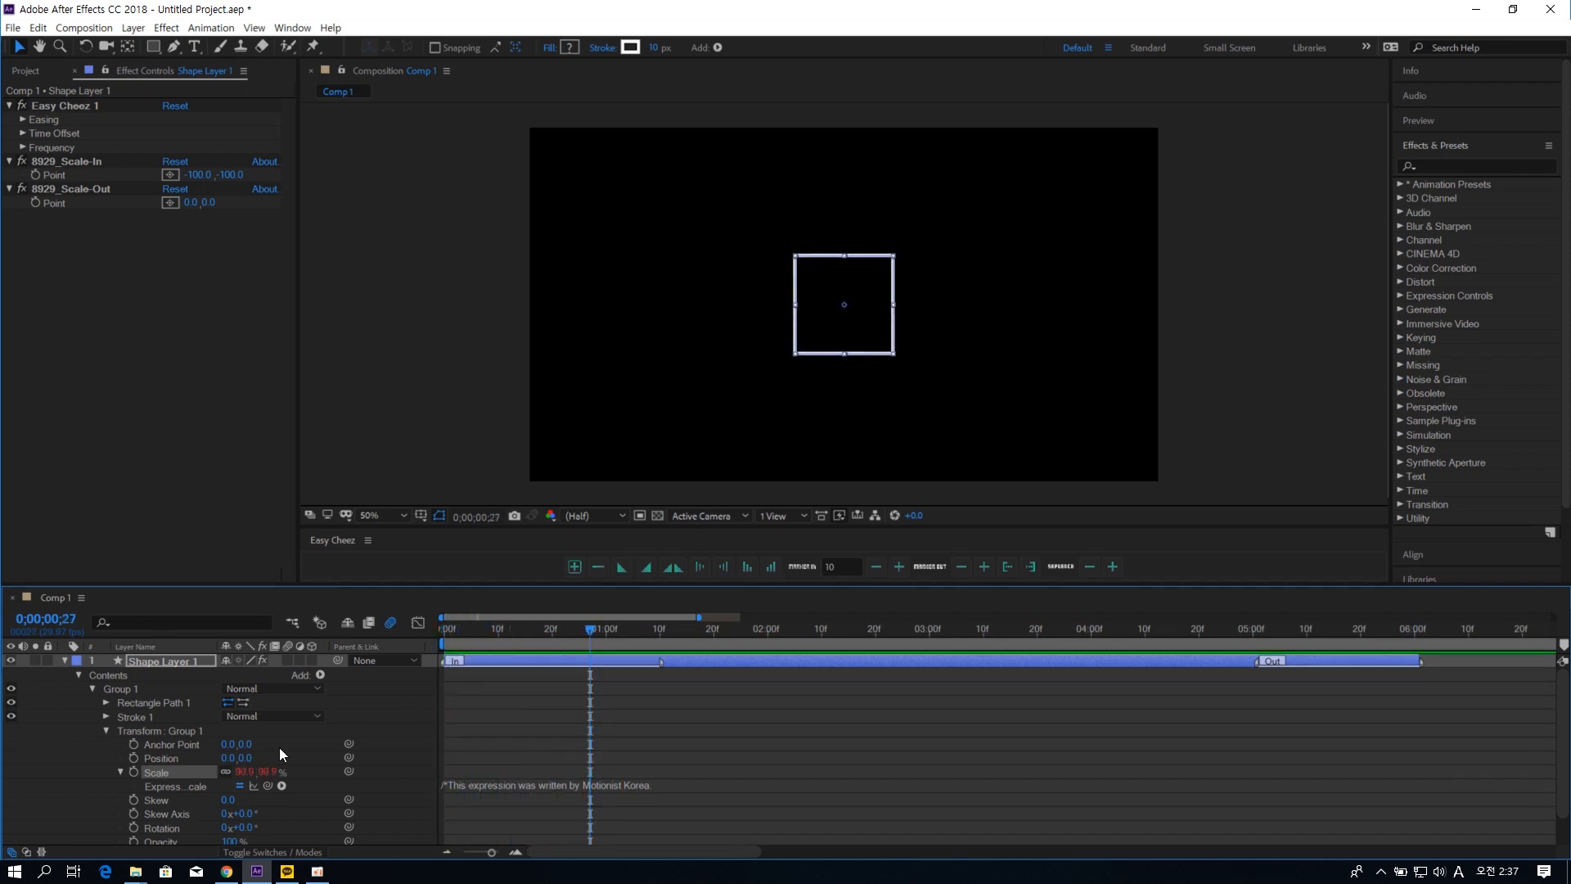
- Try rotating the square's group to -13° and undo the rotation
click(201, 825)
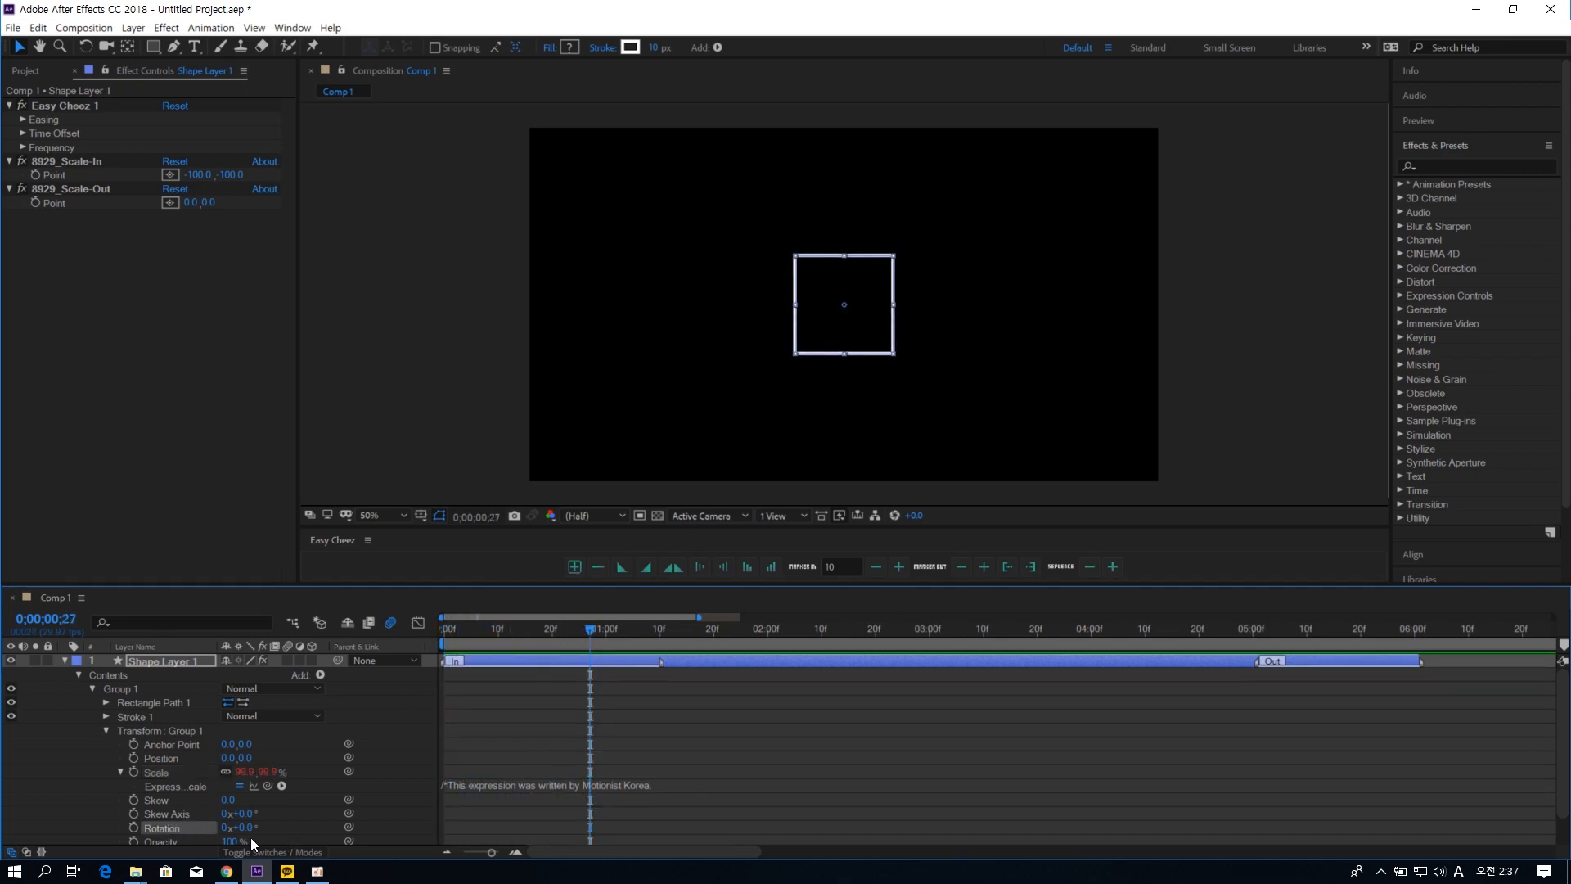
drag(237, 827, 222, 816)
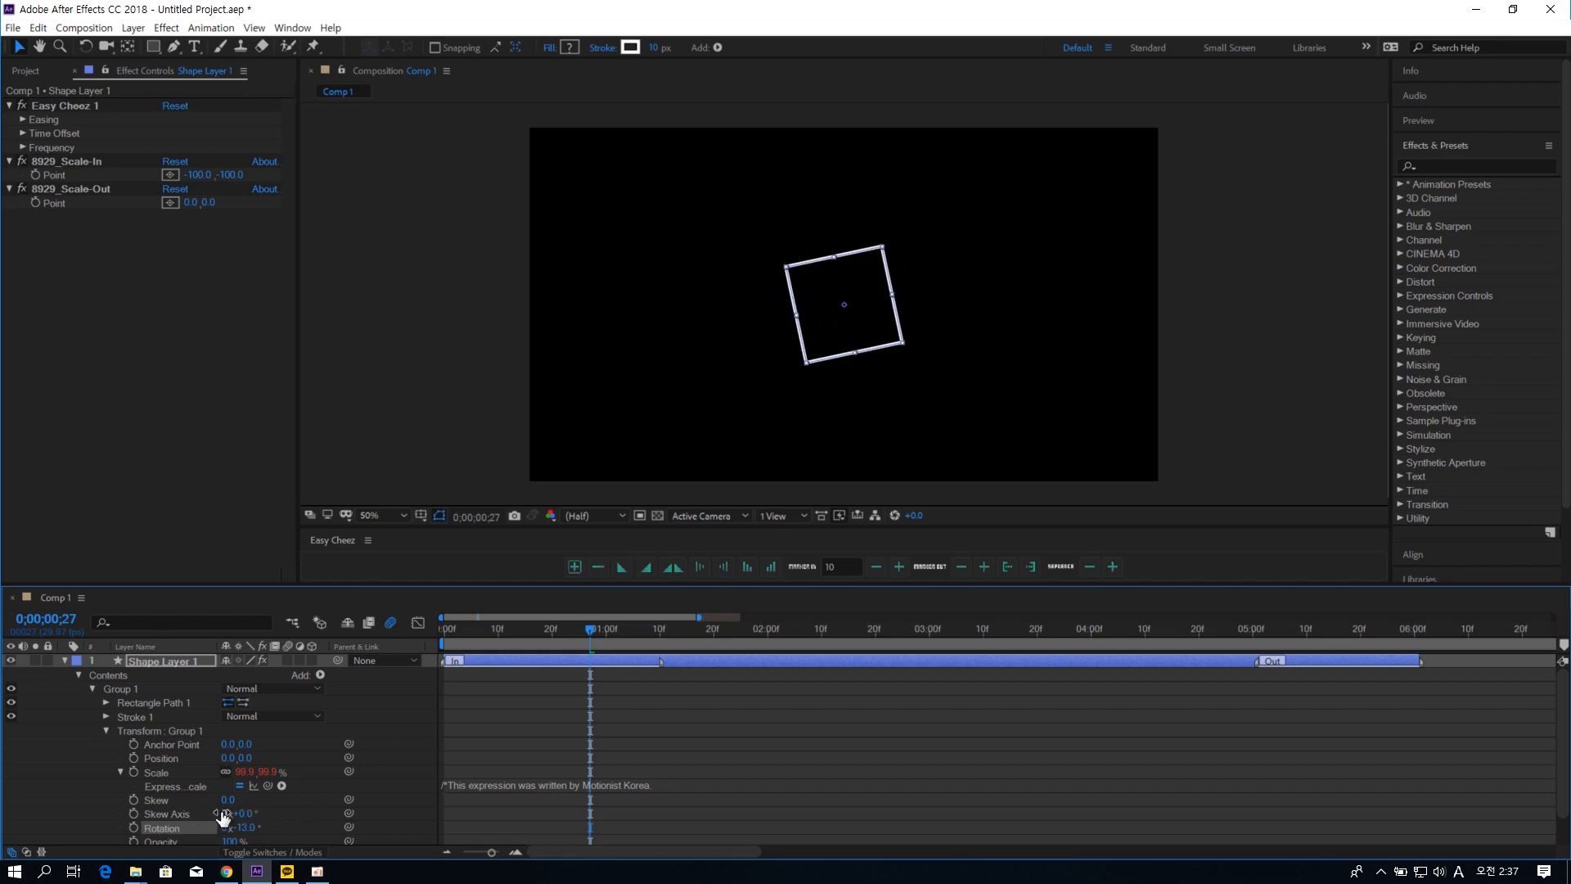
key(ctrl+z)
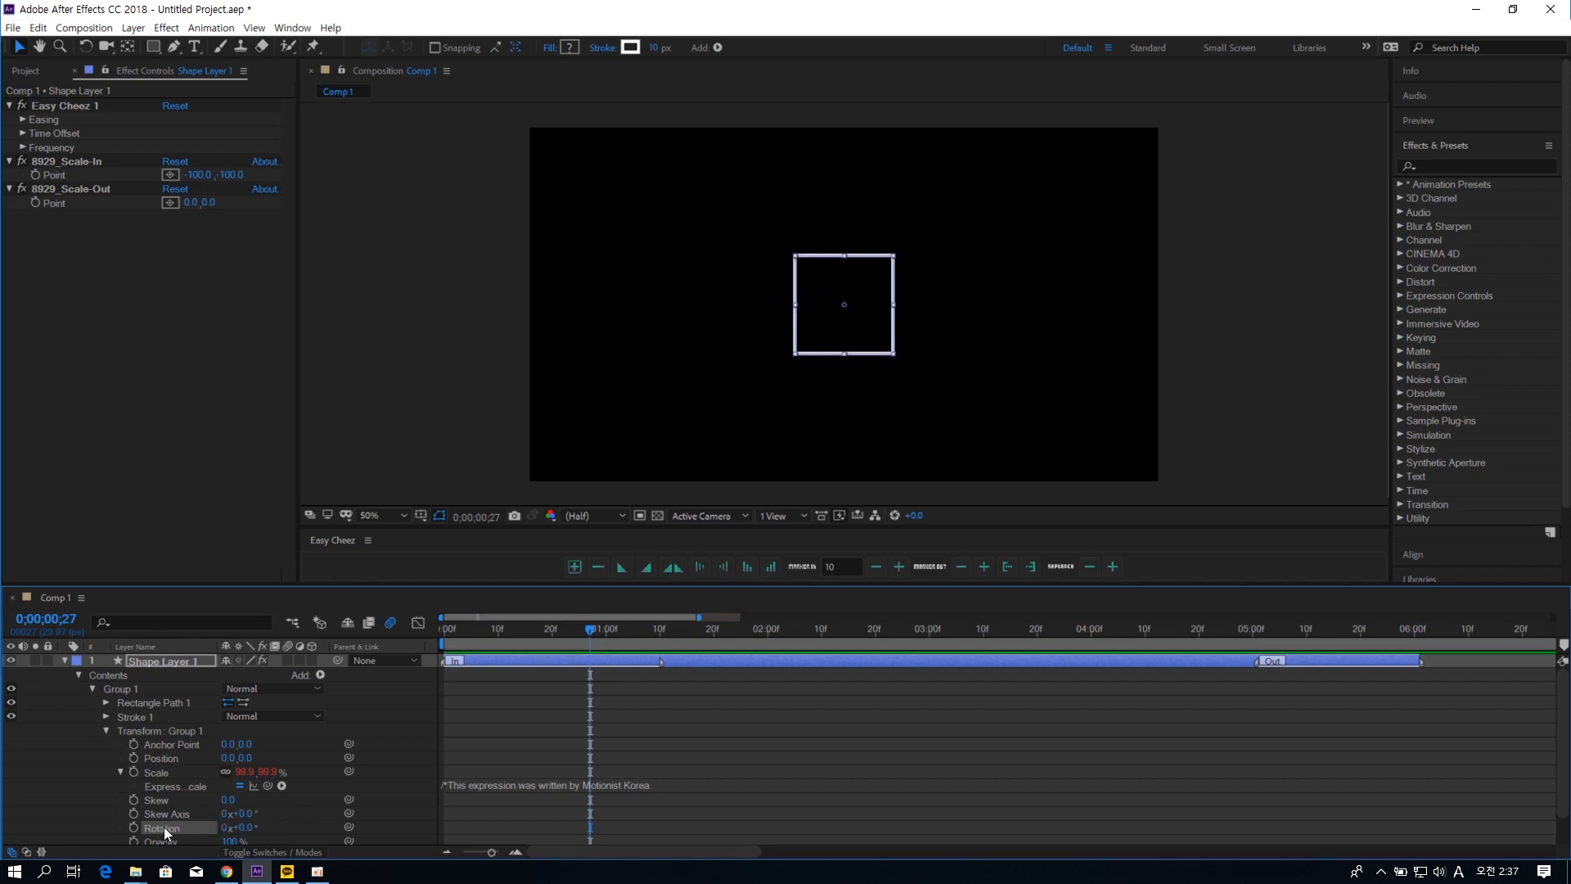
- Connect the group's Rotation property to the existing Easy Cheez 1 controls and check the added rotation effects
click(575, 567)
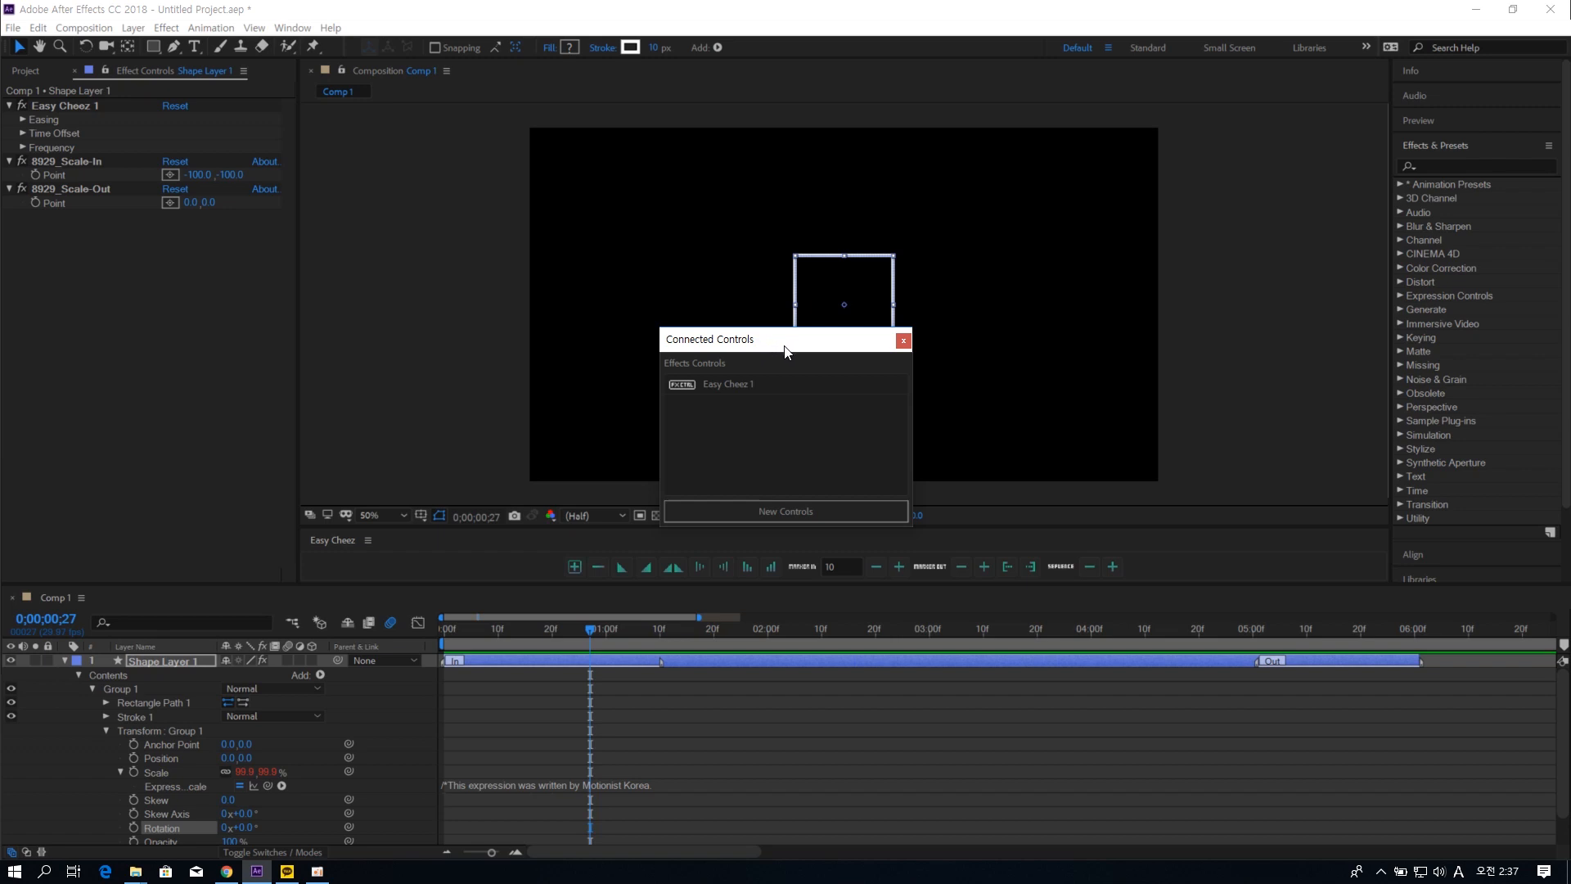
drag(785, 345, 576, 297)
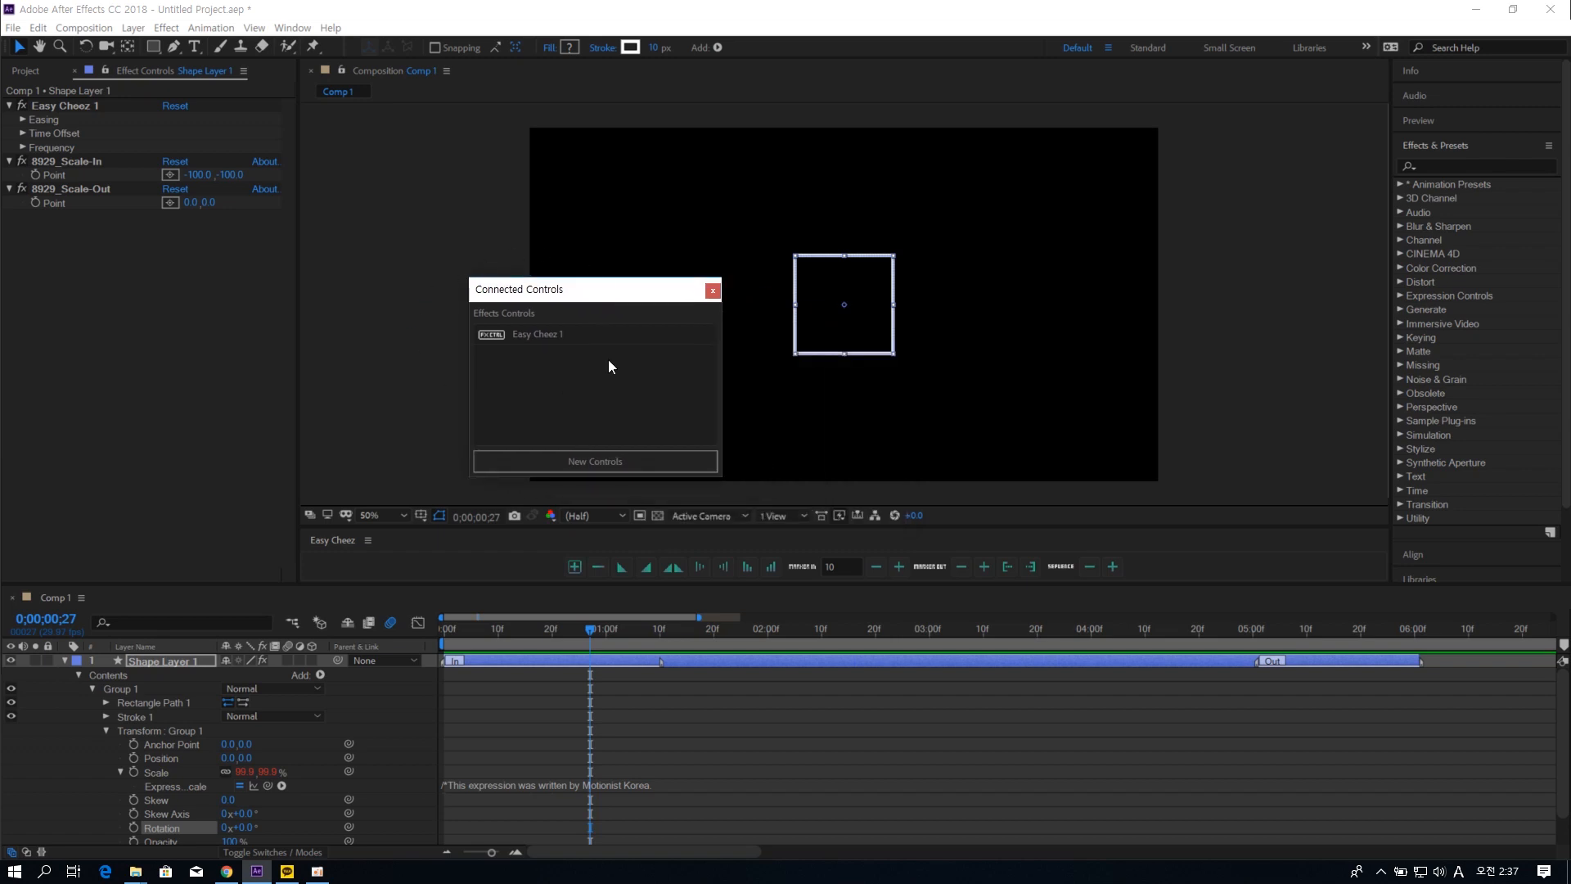
click(550, 335)
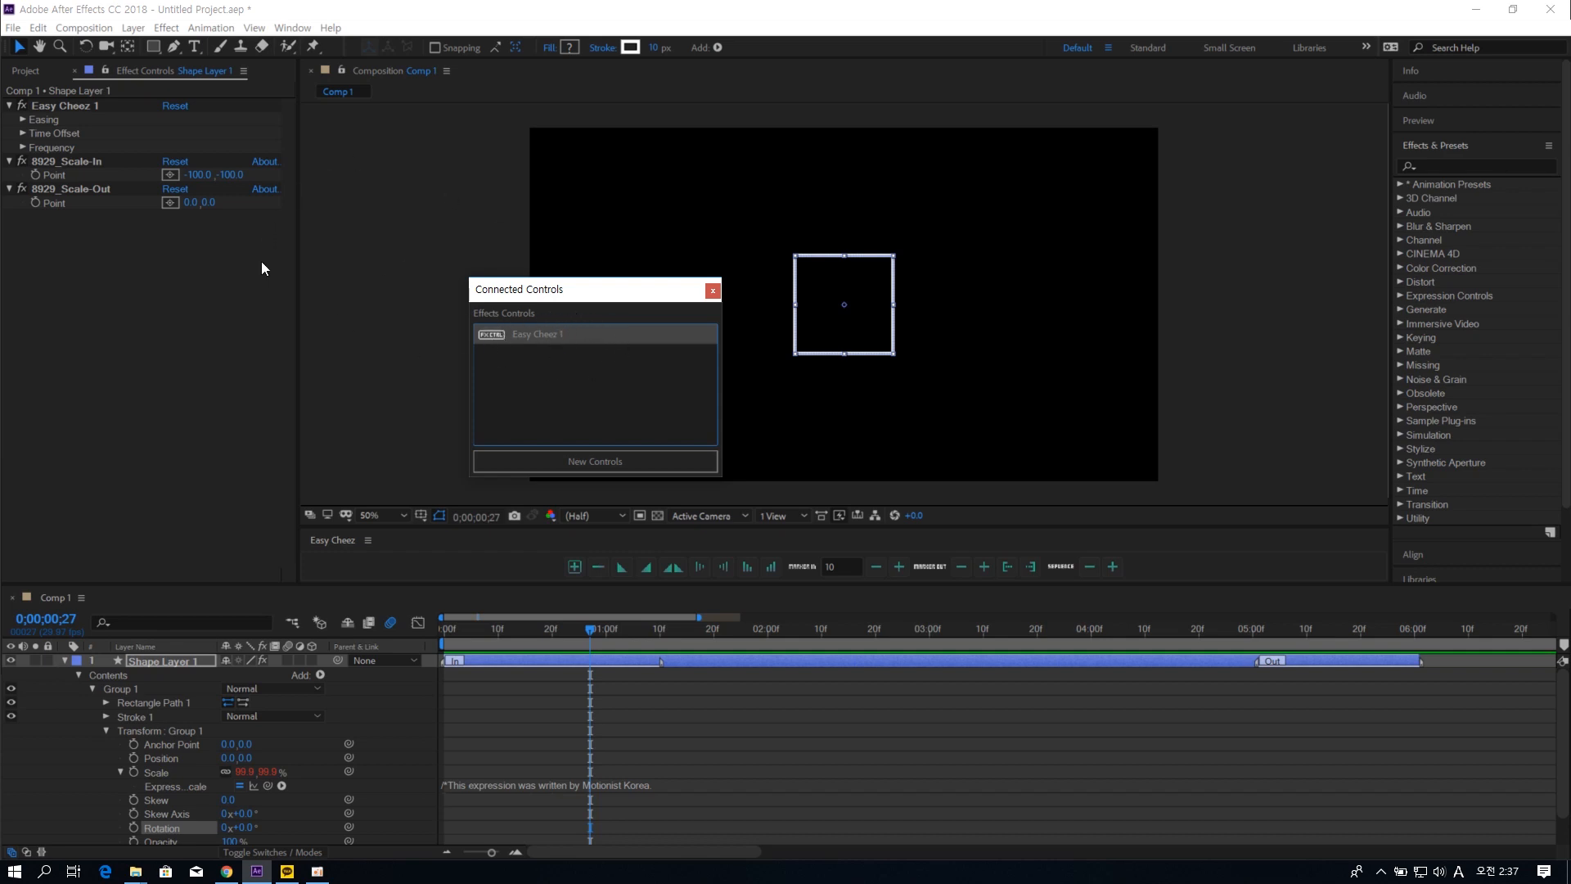
click(646, 443)
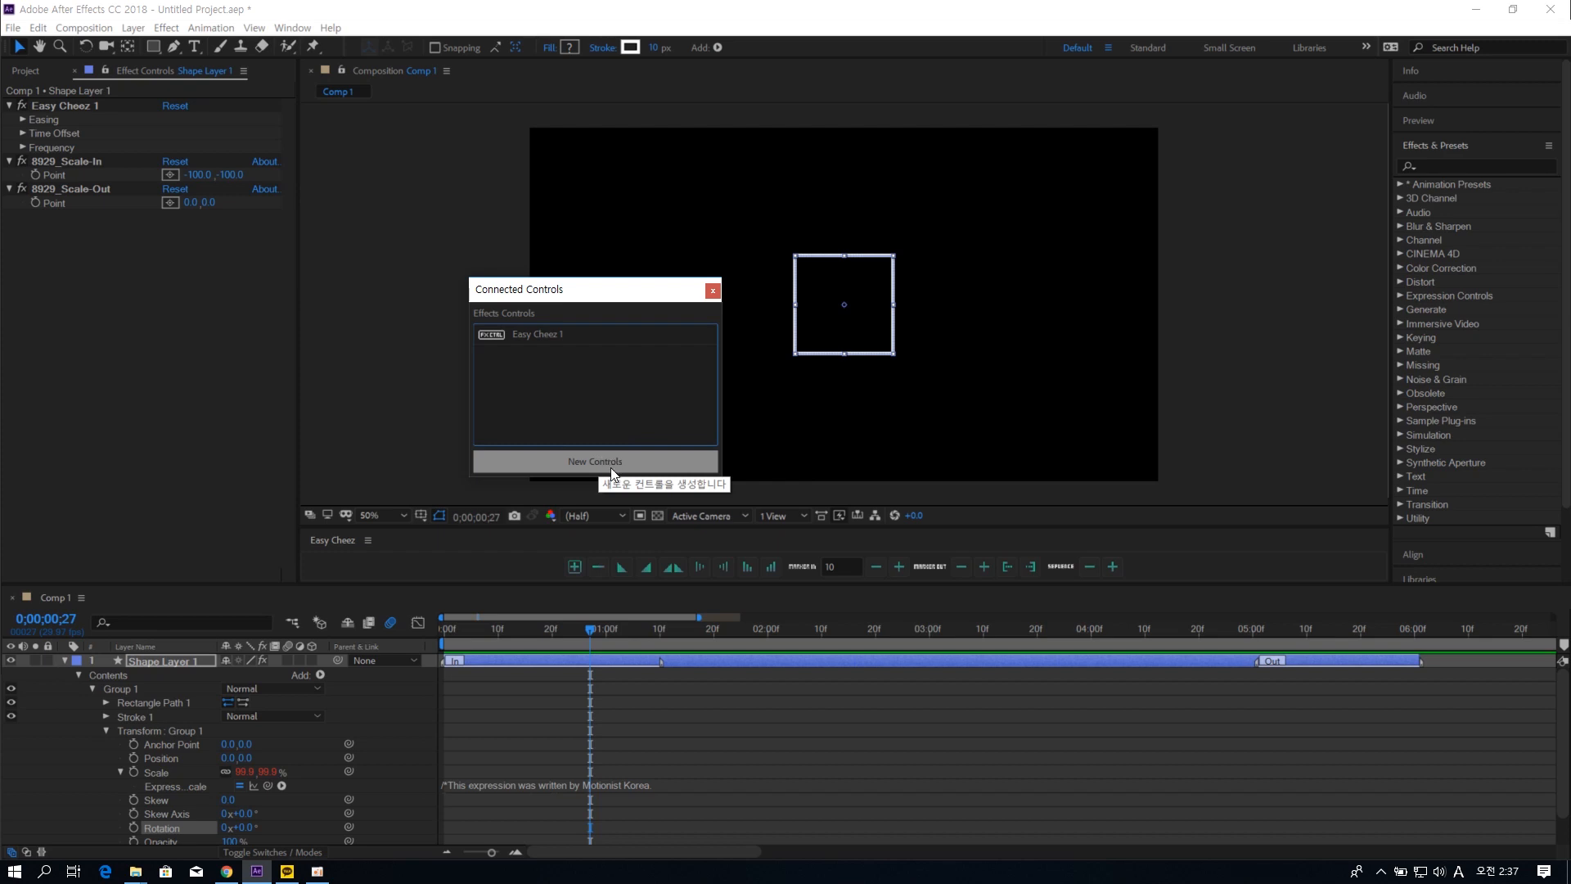
click(542, 332)
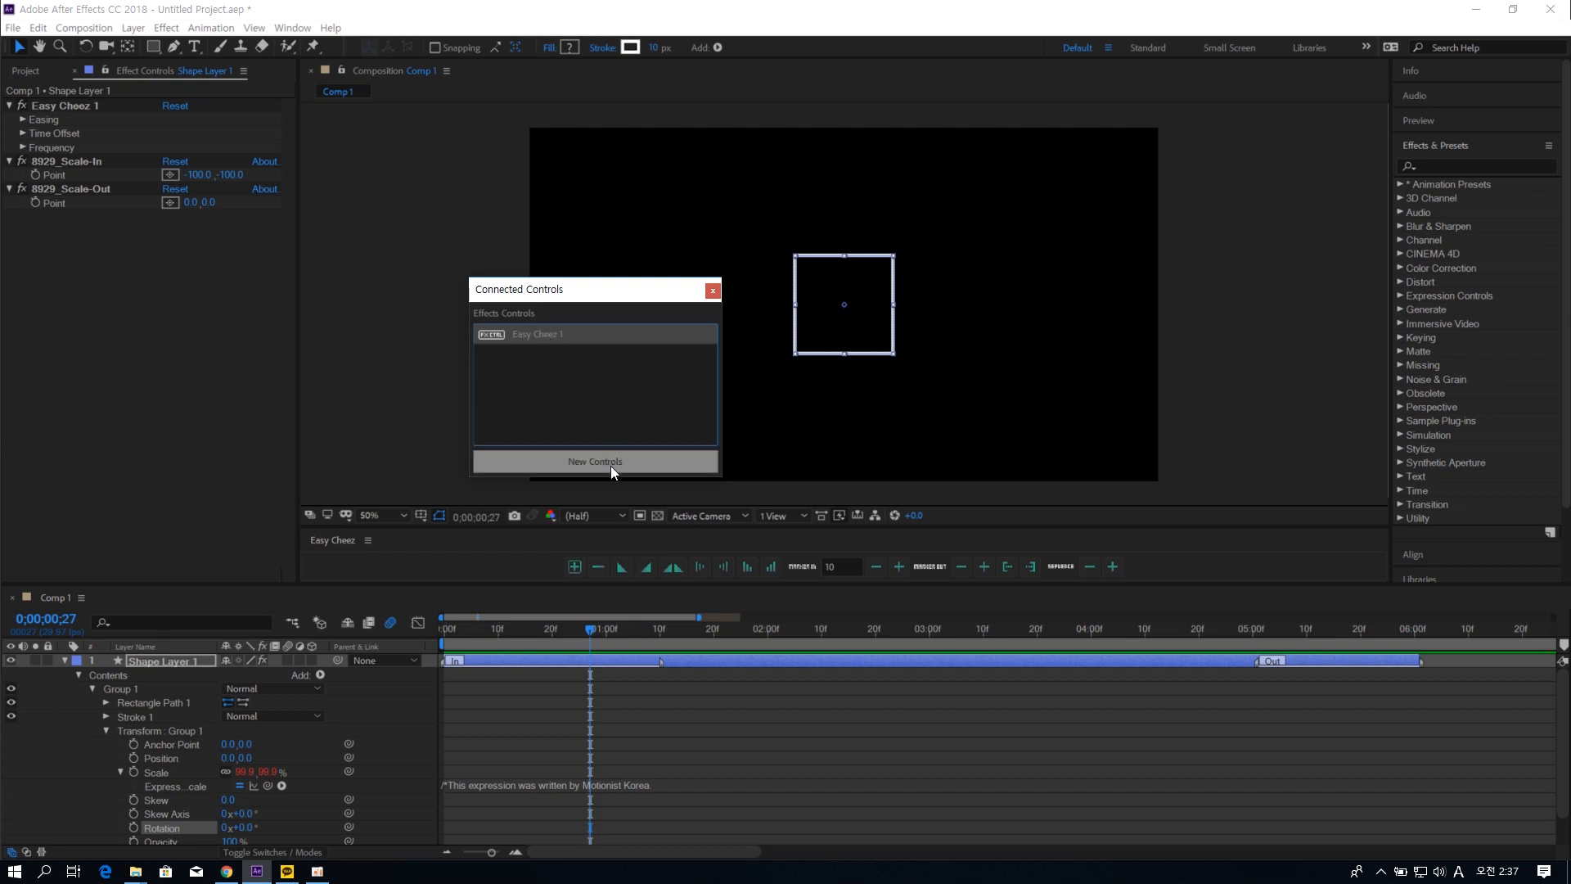
click(547, 335)
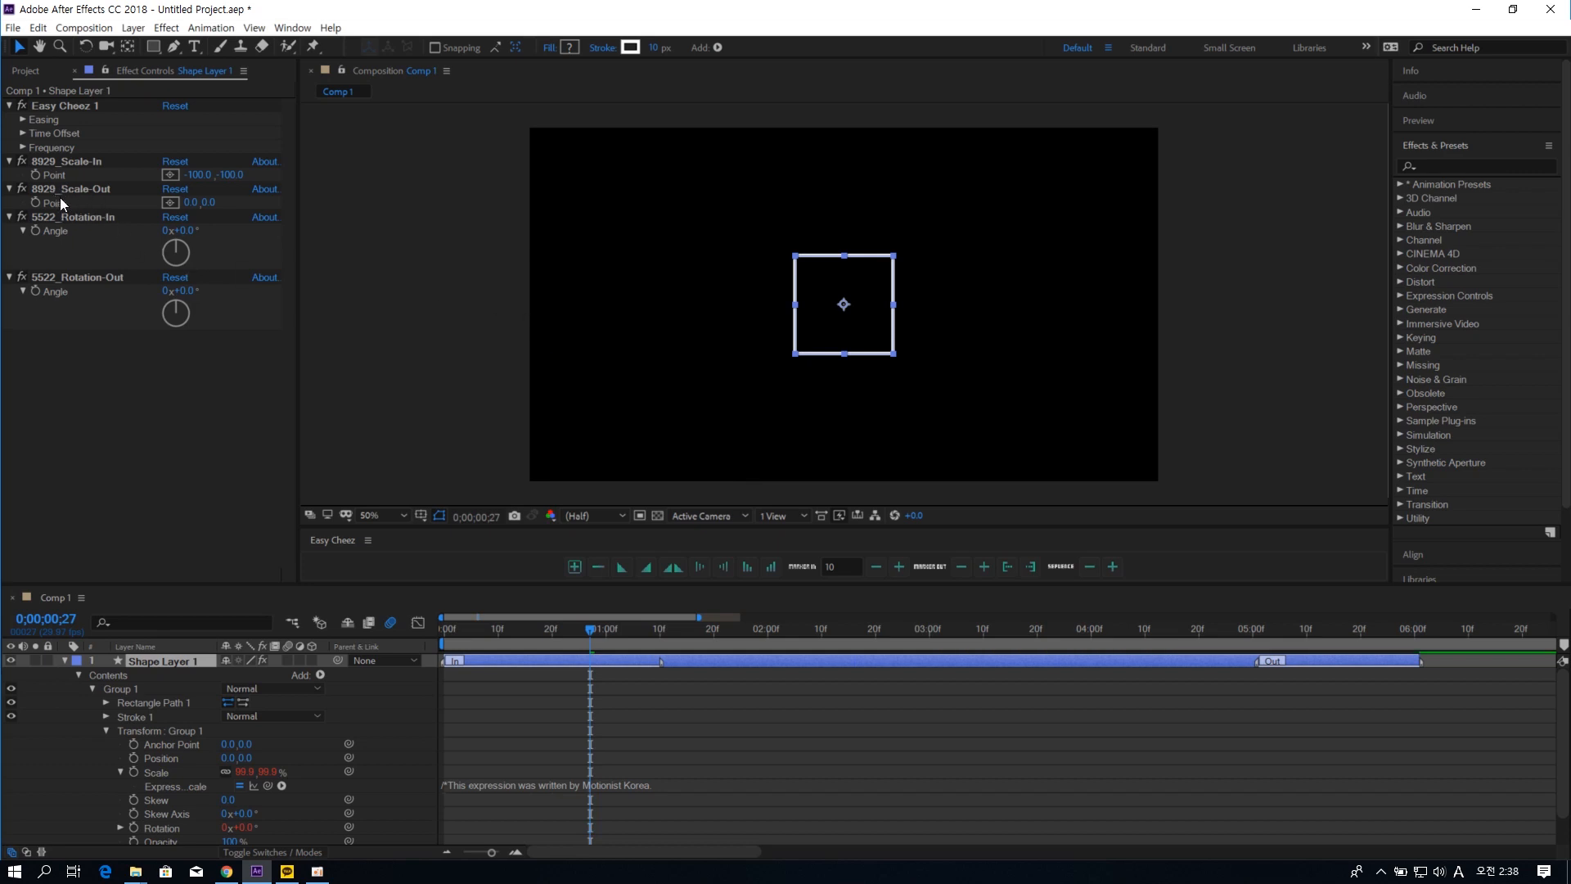
click(78, 216)
ctrl+click(101, 277)
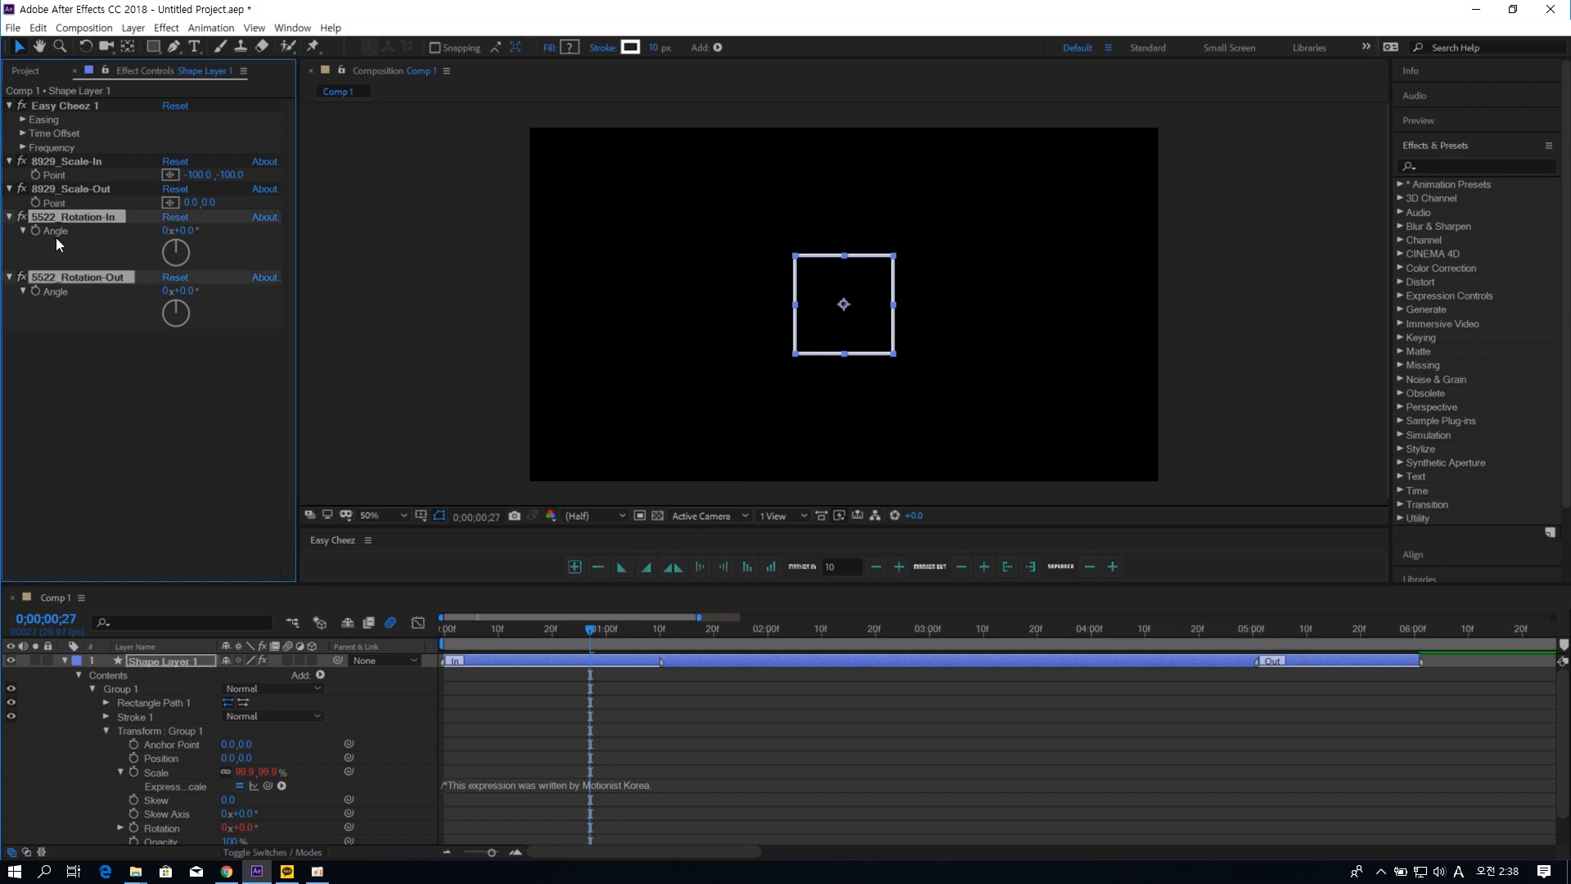
click(102, 305)
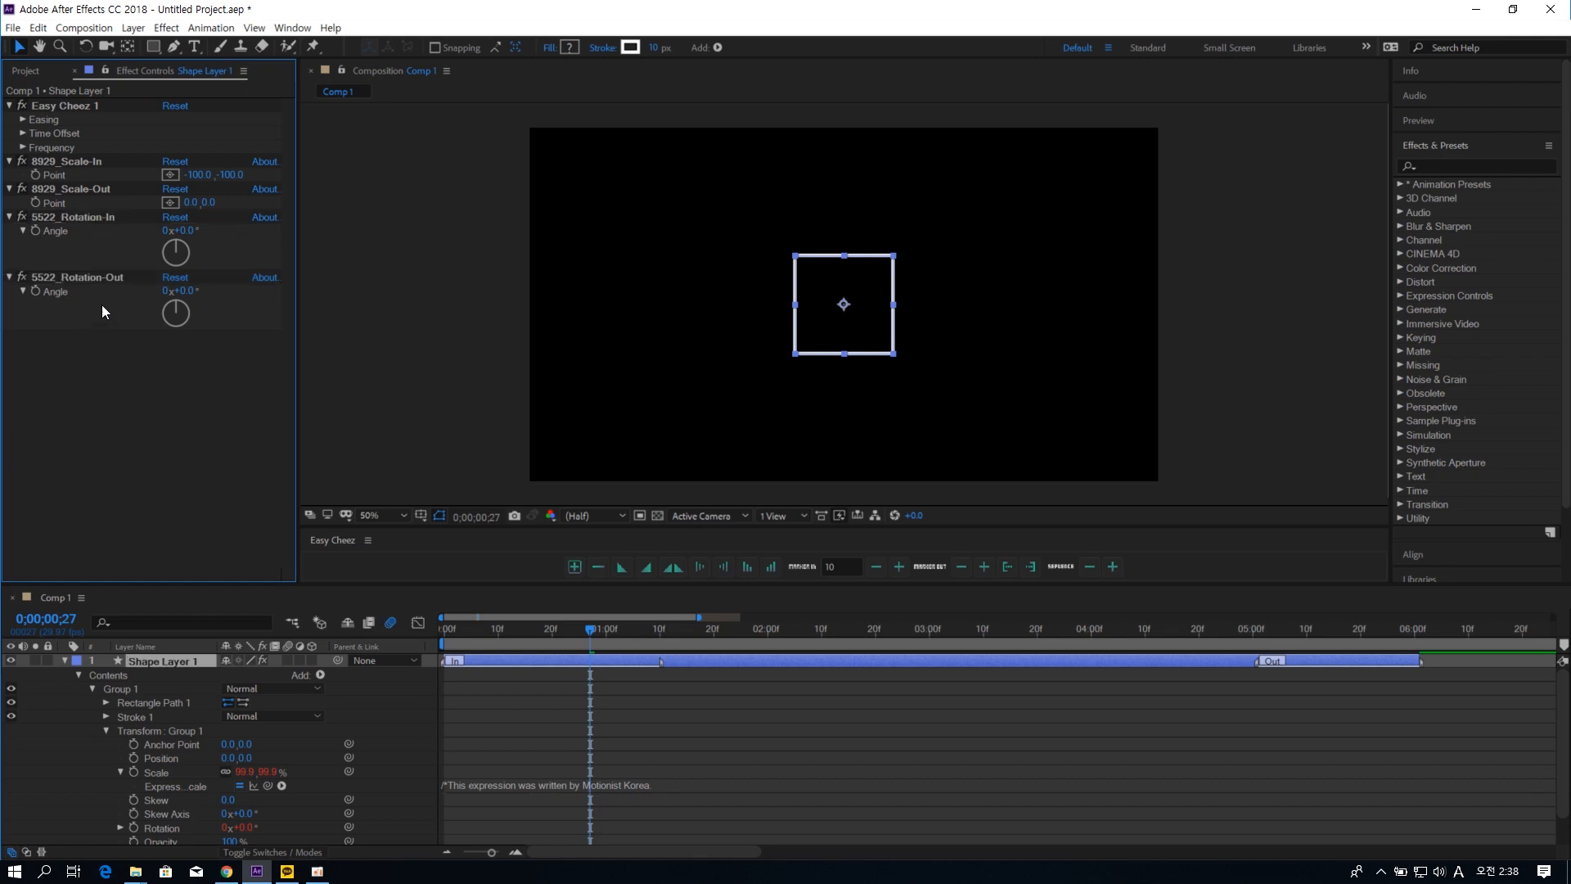
- Set the Rotation-In angle to -90° and preview the combined scale and rotation animation from the start
drag(597, 632, 425, 644)
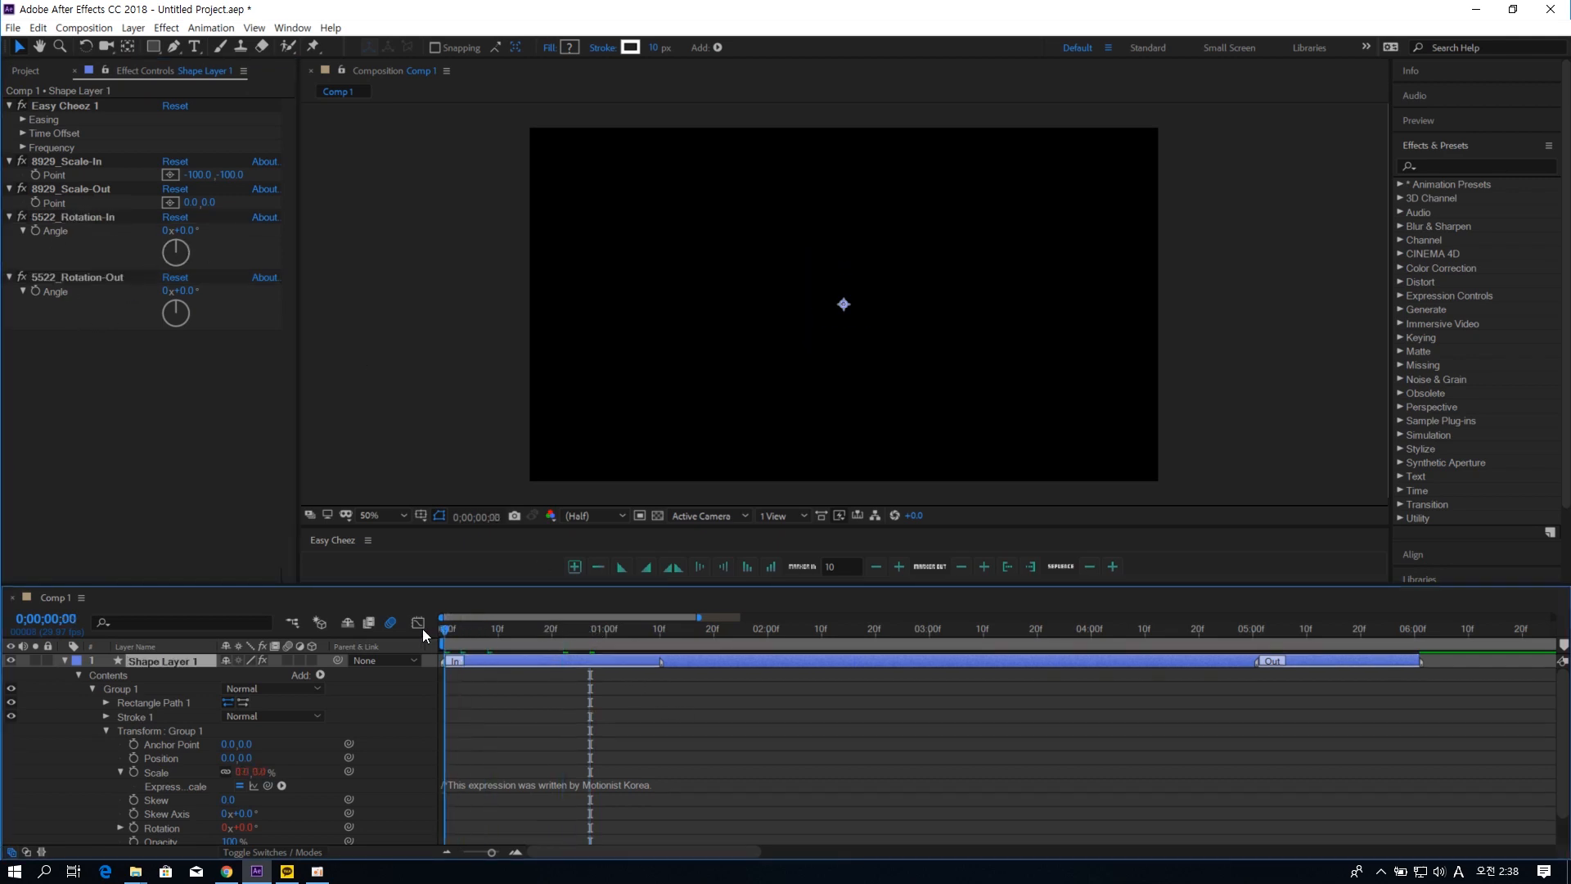
click(184, 231)
text(-90)
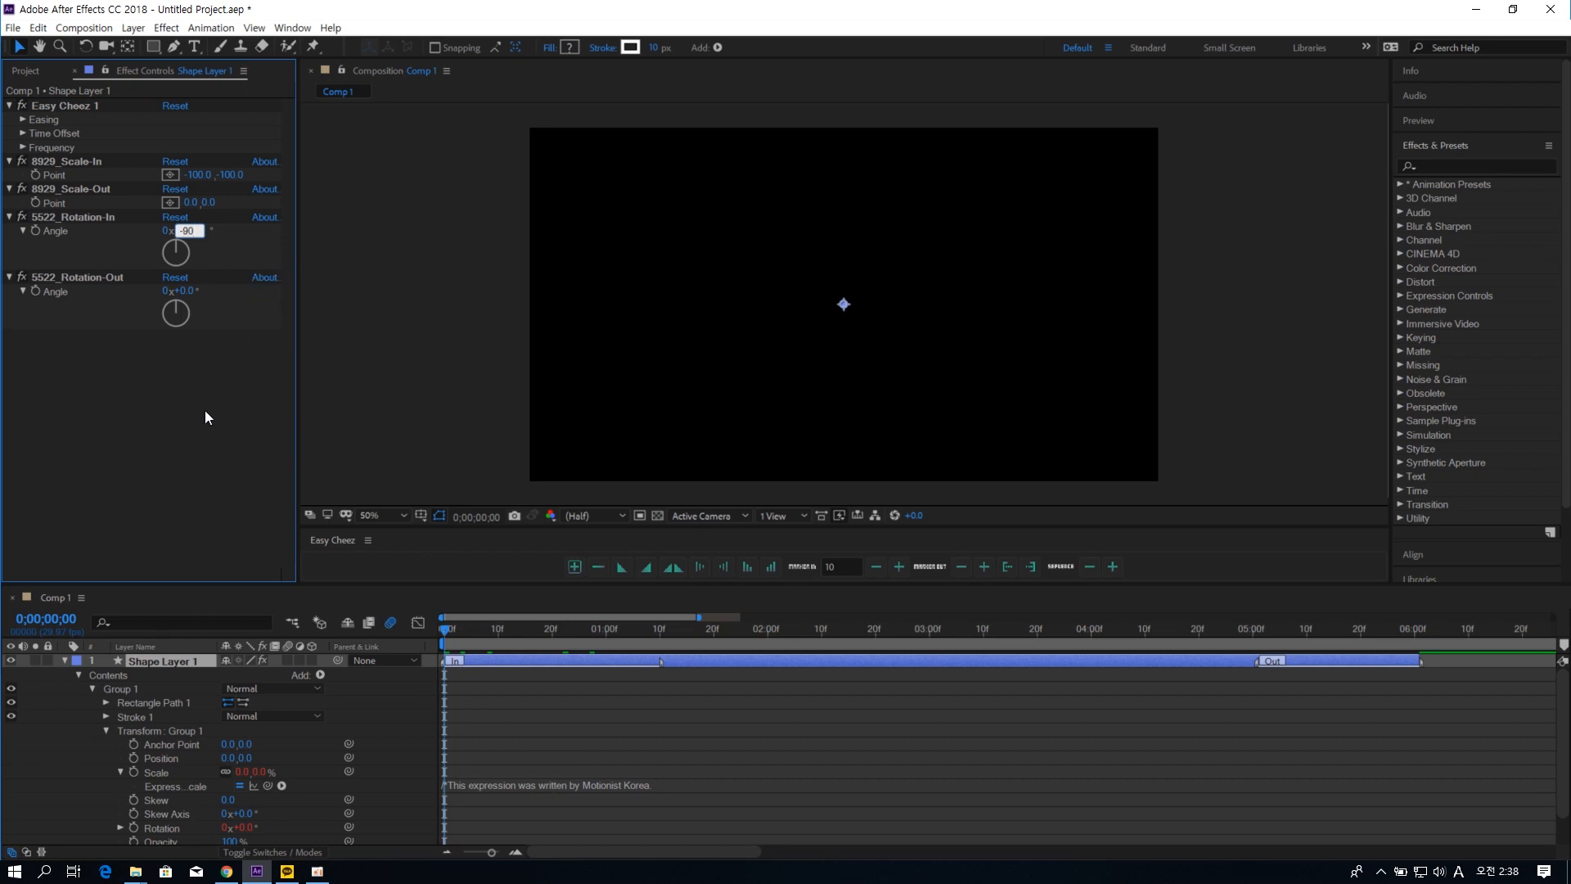
key(Return)
key(space)
click(548, 635)
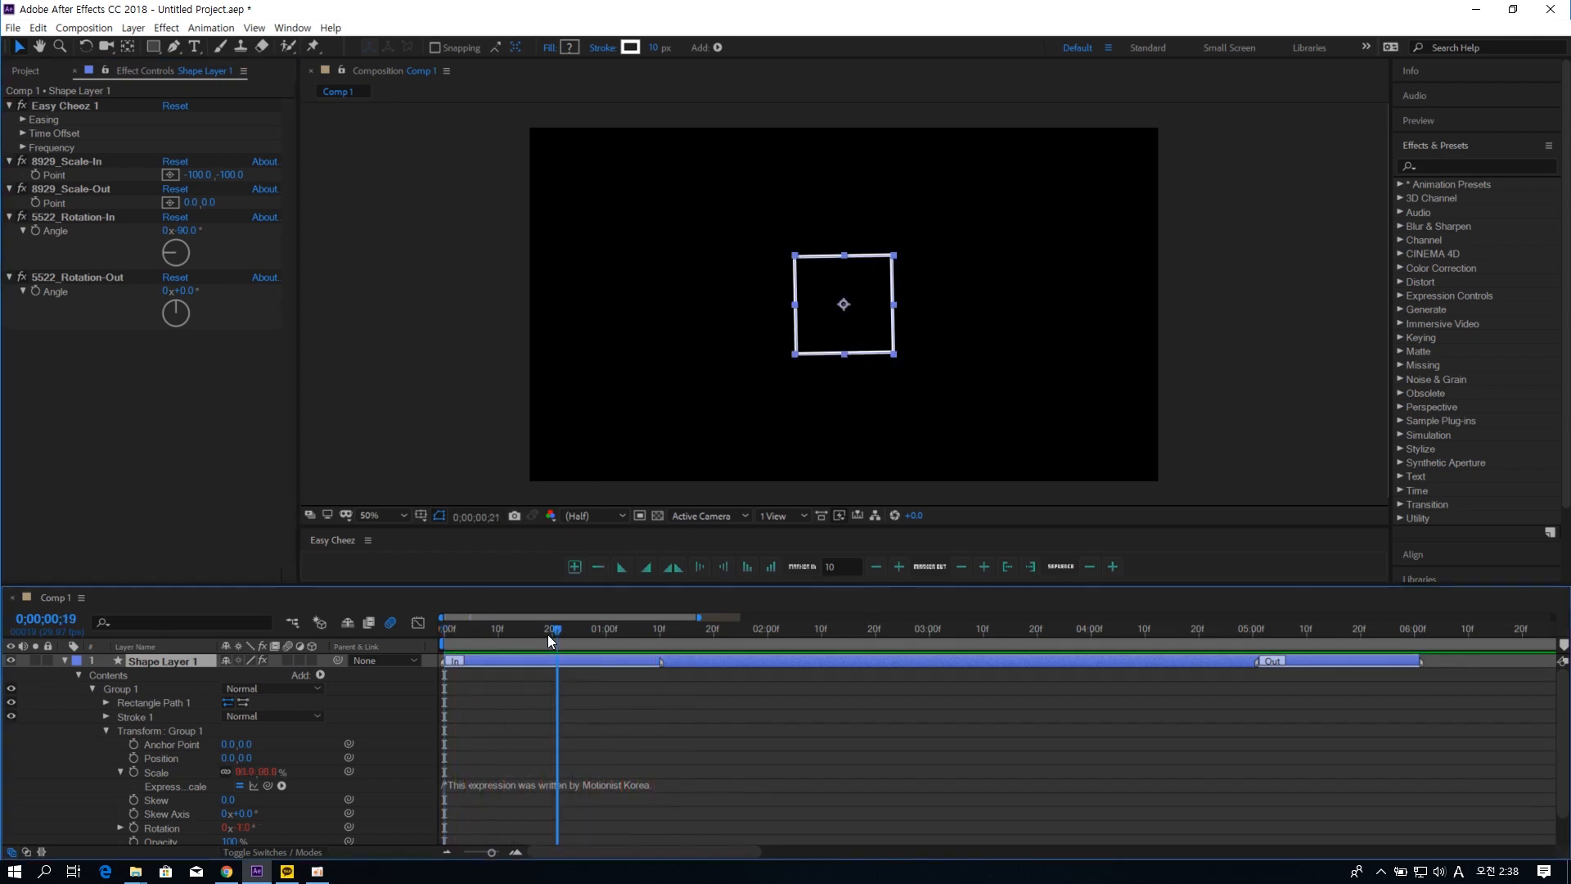
drag(548, 635, 549, 640)
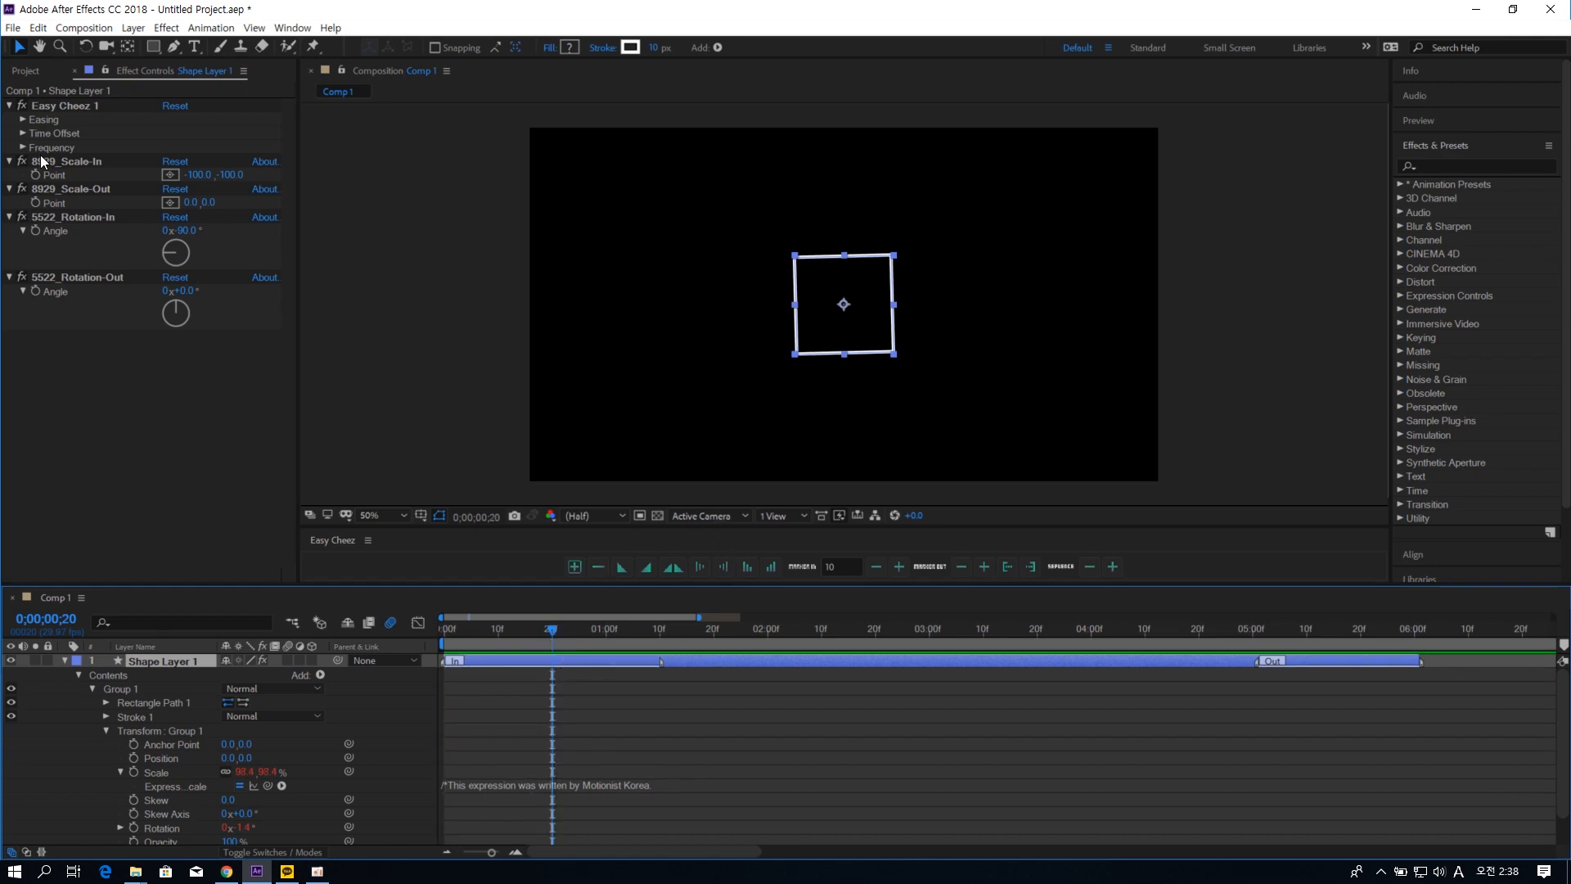
- Apply the springy easing preset that overshoots to the Easy Cheez 1 controls and preview the animation from the start
click(77, 216)
click(110, 276)
click(81, 105)
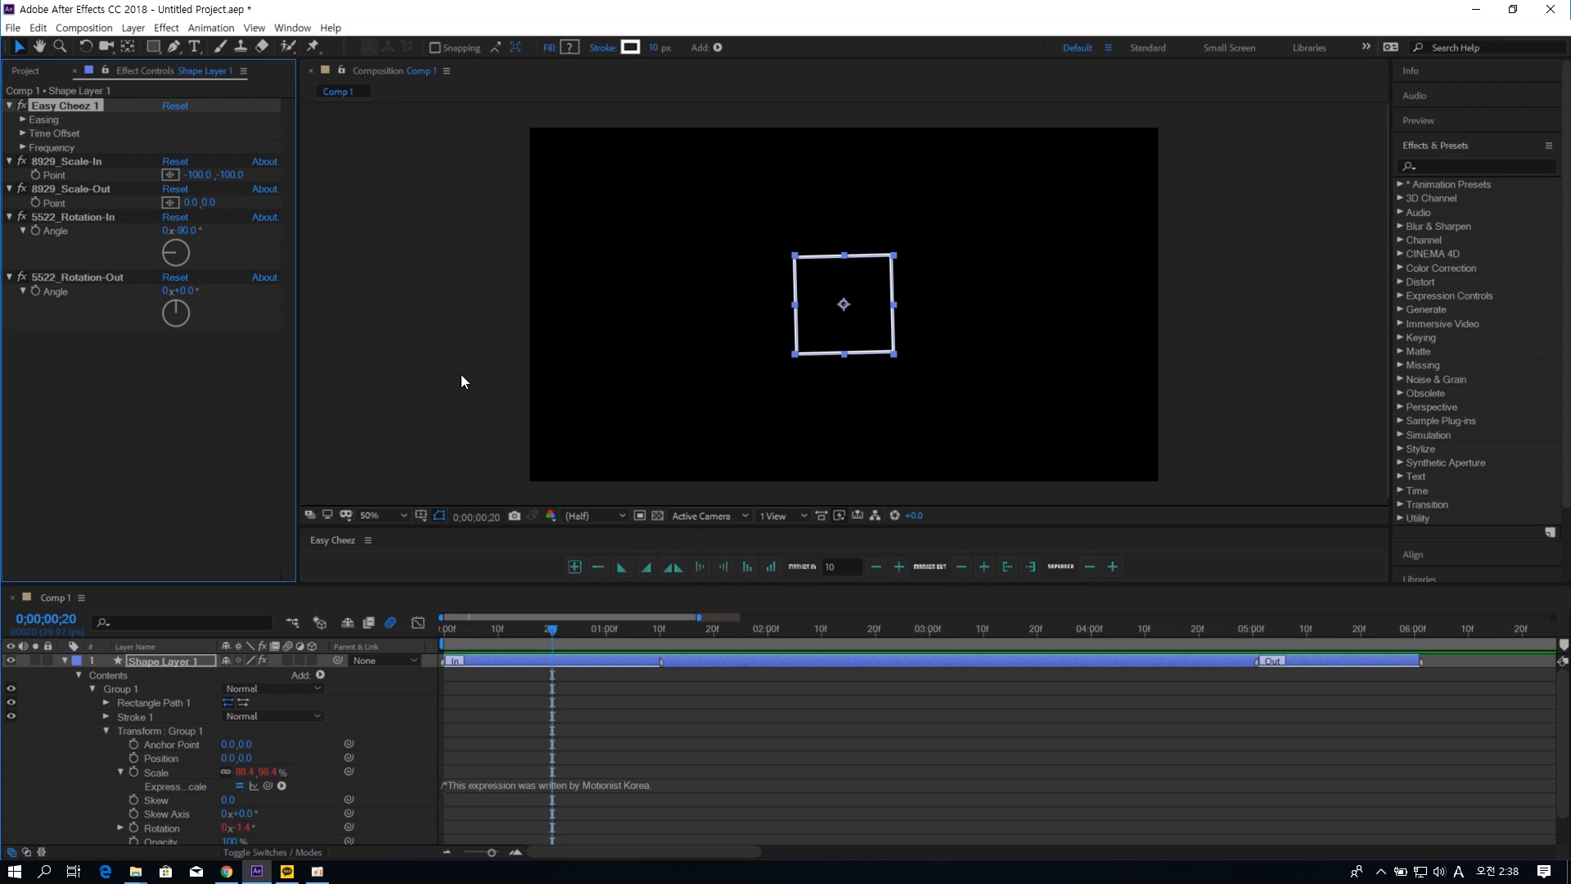
click(700, 567)
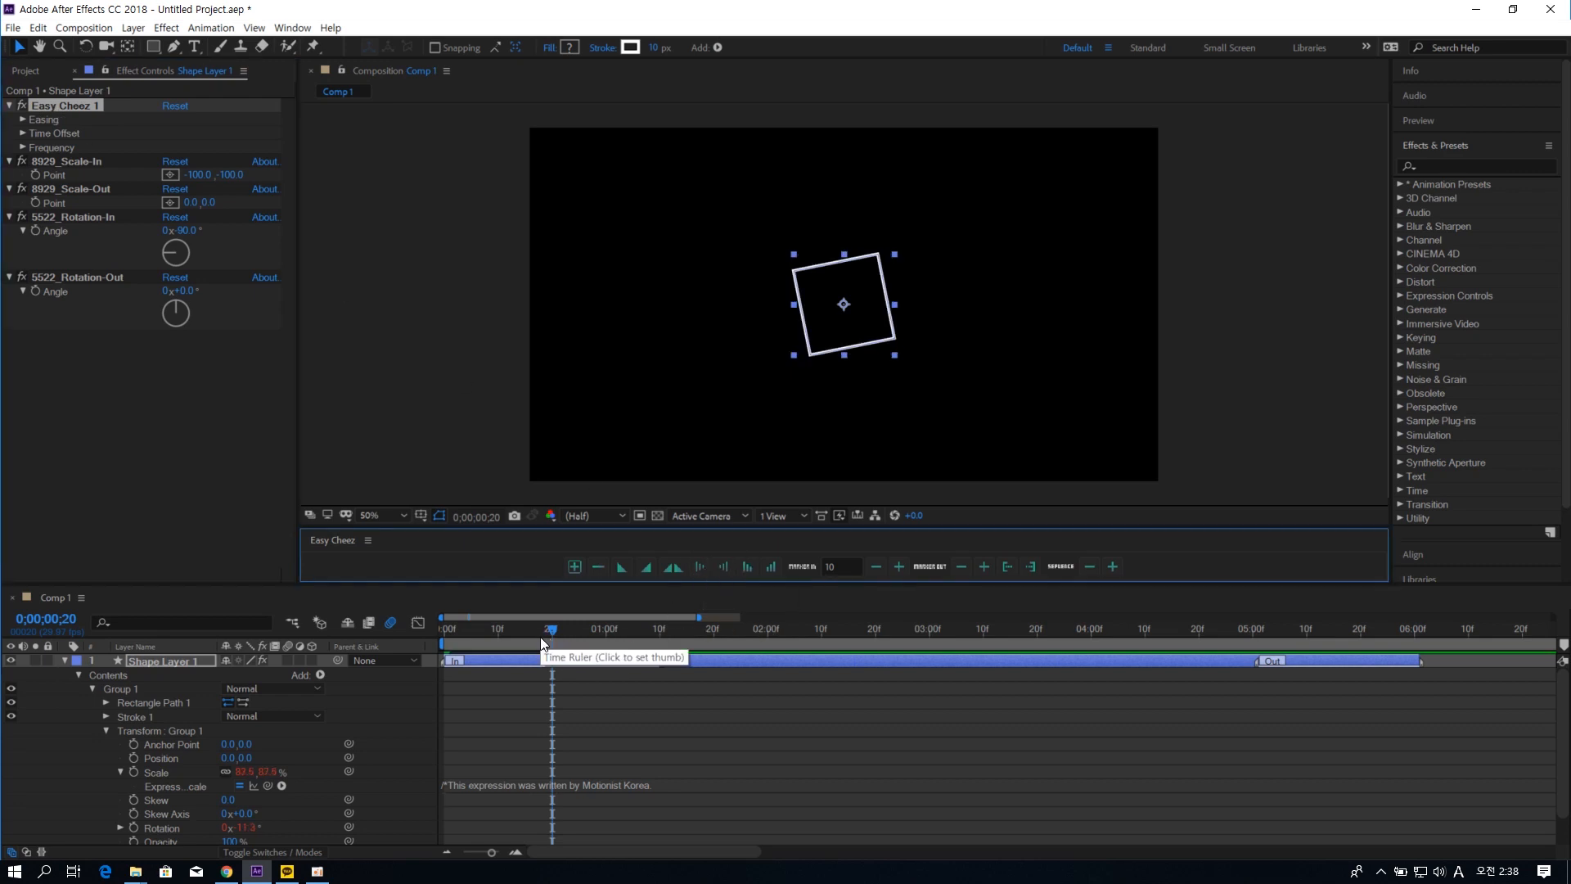
drag(463, 628, 425, 644)
key(space)
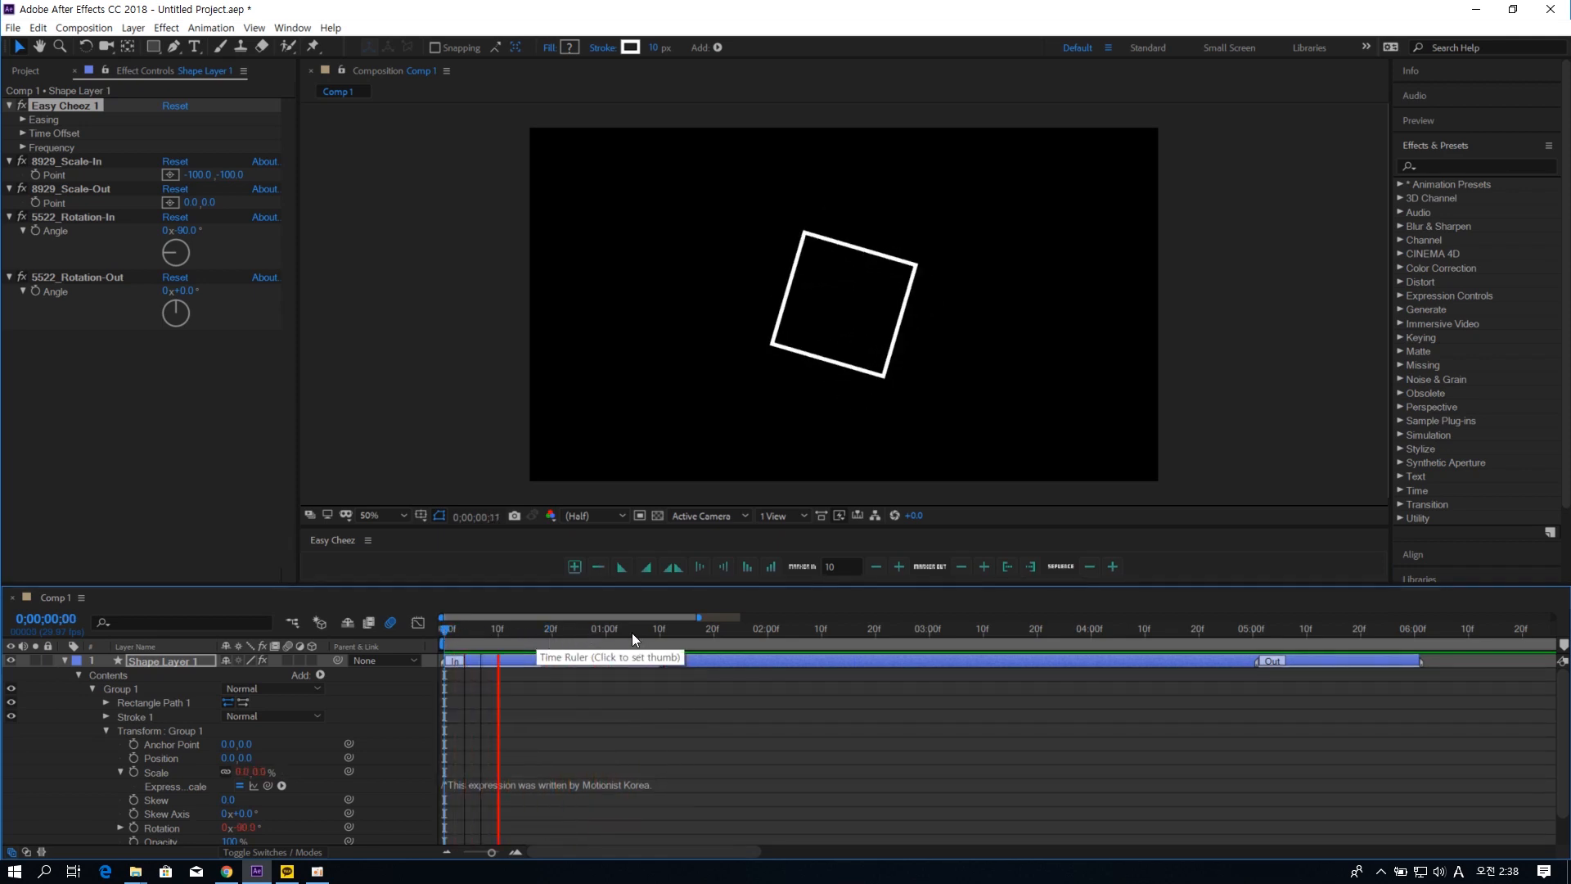
click(568, 631)
drag(566, 634, 552, 635)
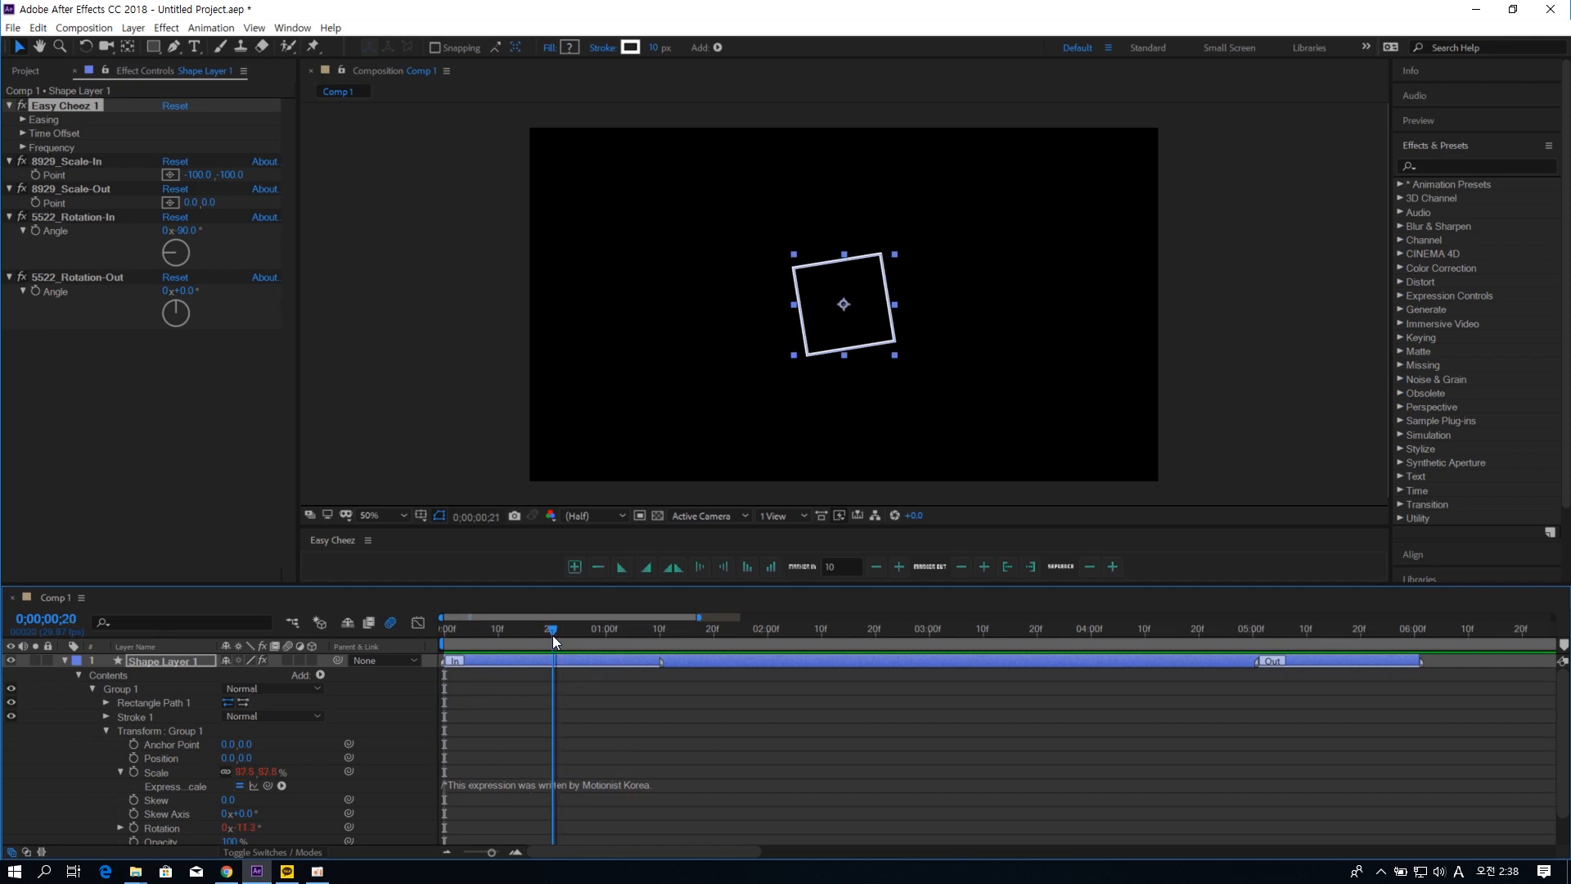
- Remove the expression from the group's Rotation and delete the Rotation-In and Rotation-Out effects
click(92, 217)
shift+click(95, 277)
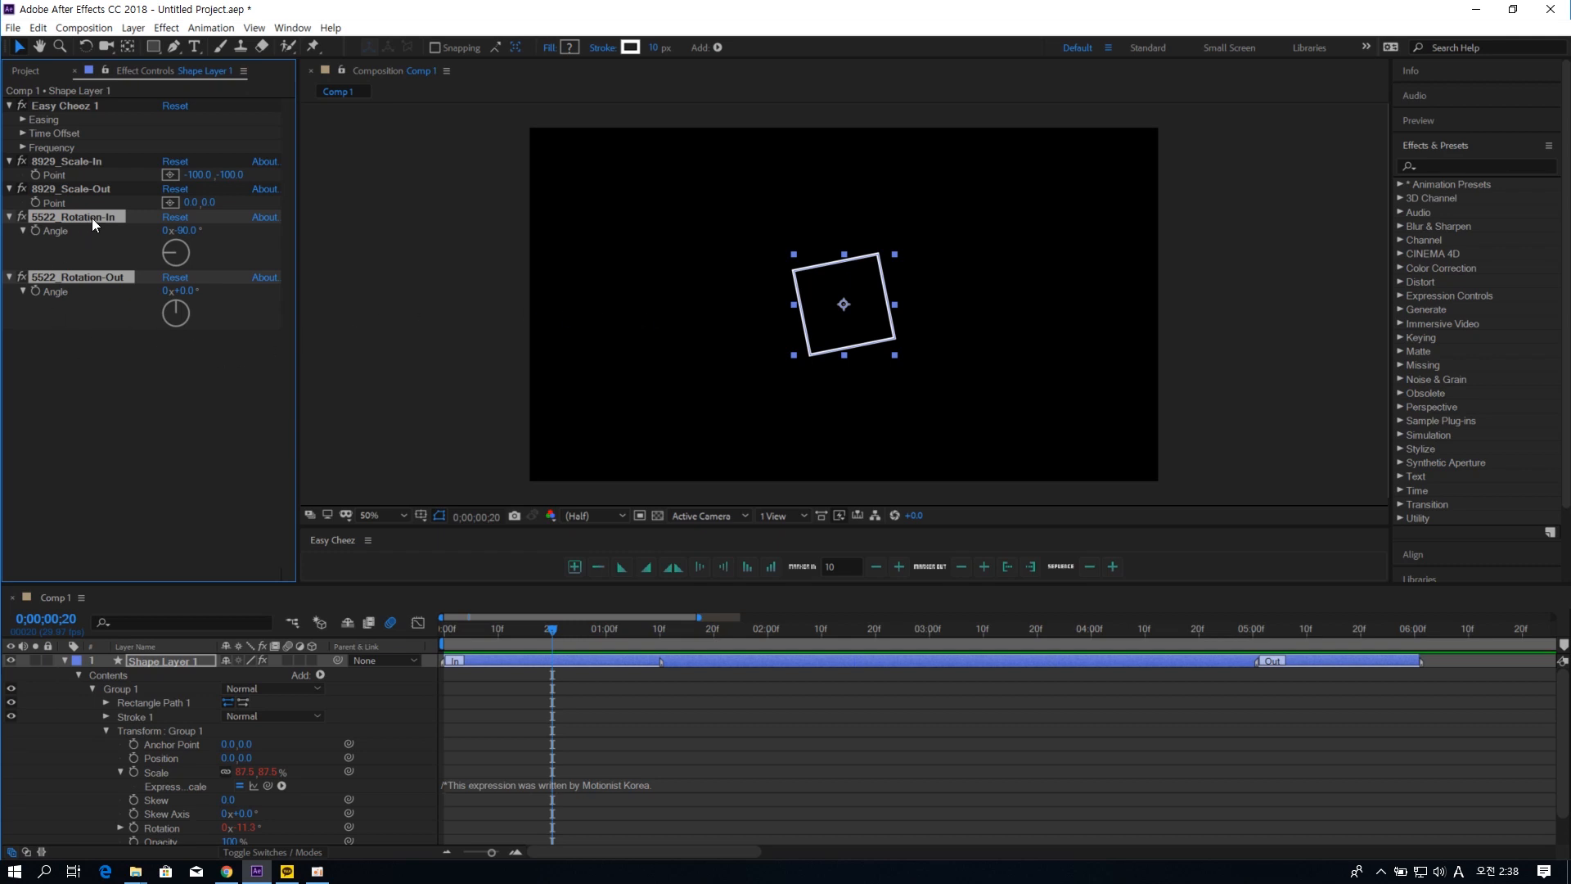
click(378, 782)
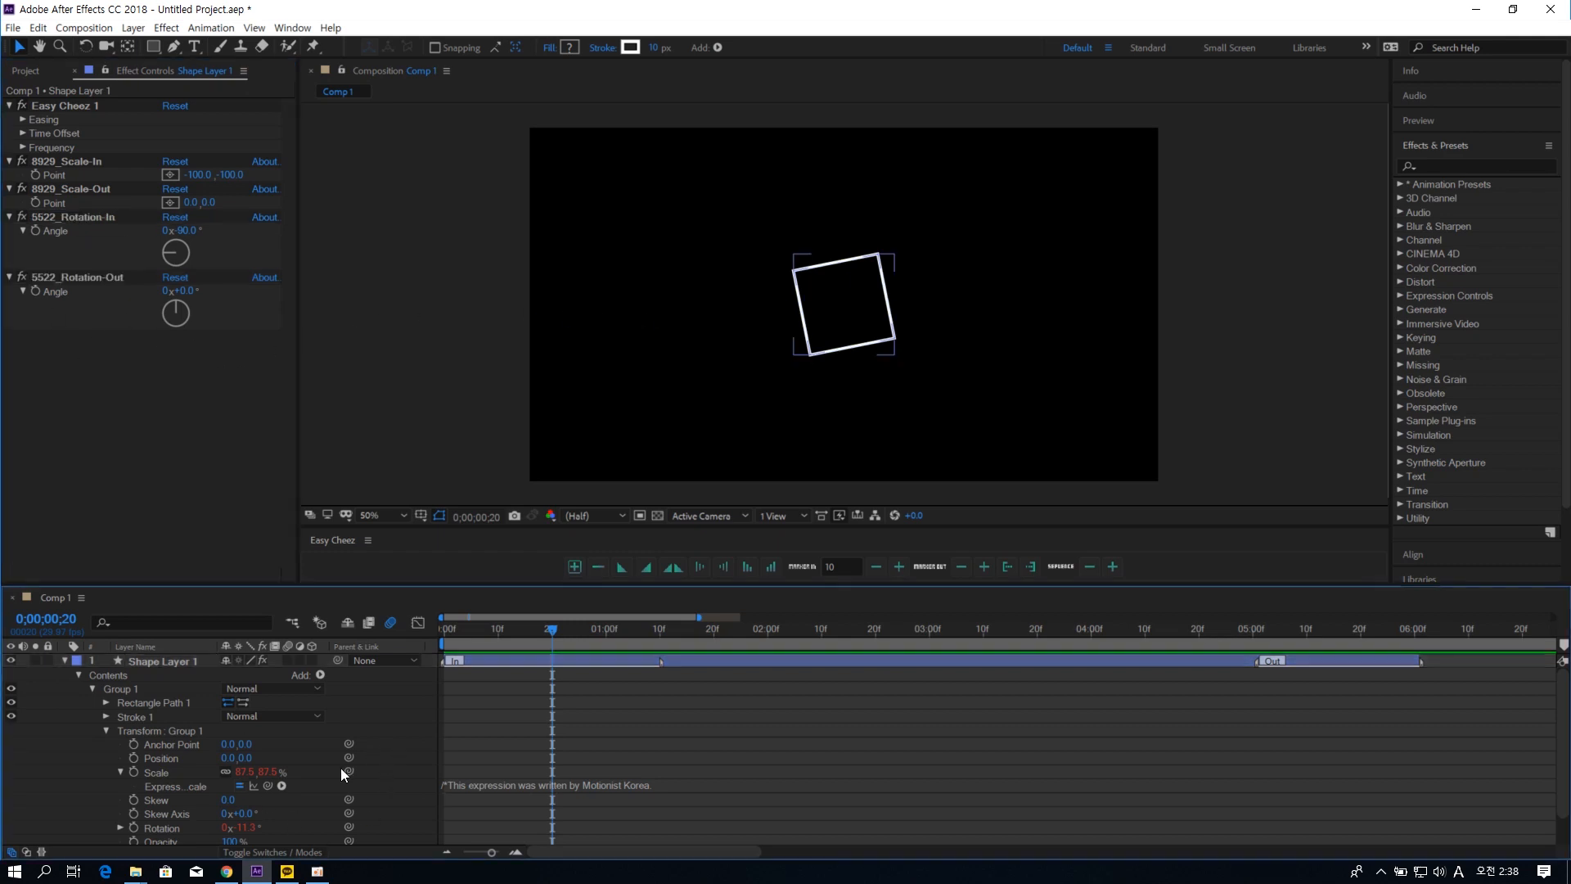
alt+click(134, 828)
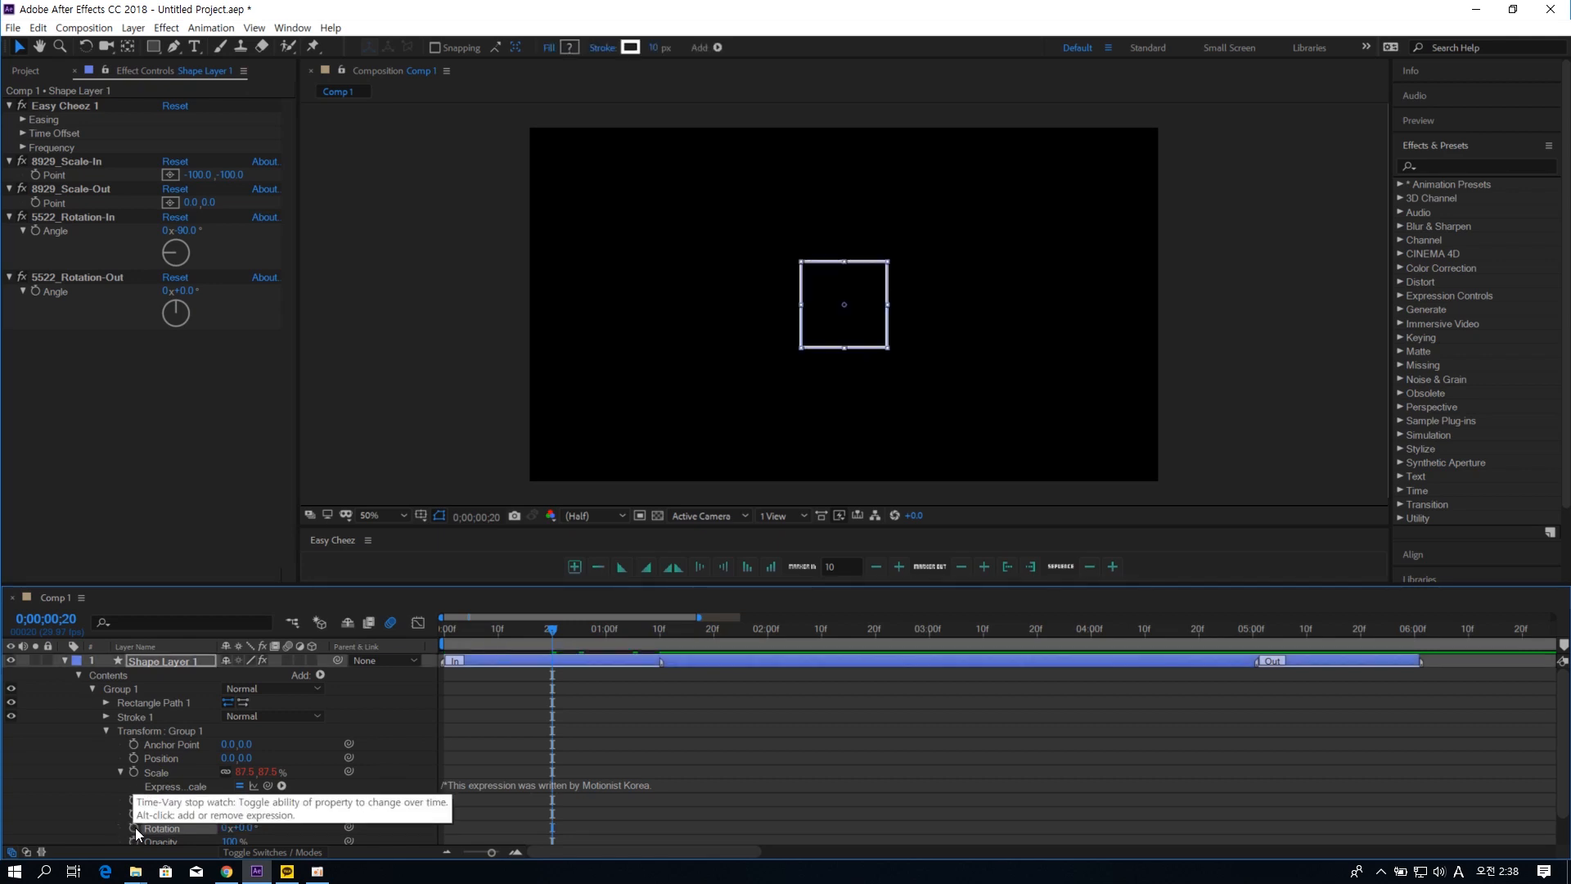
click(86, 217)
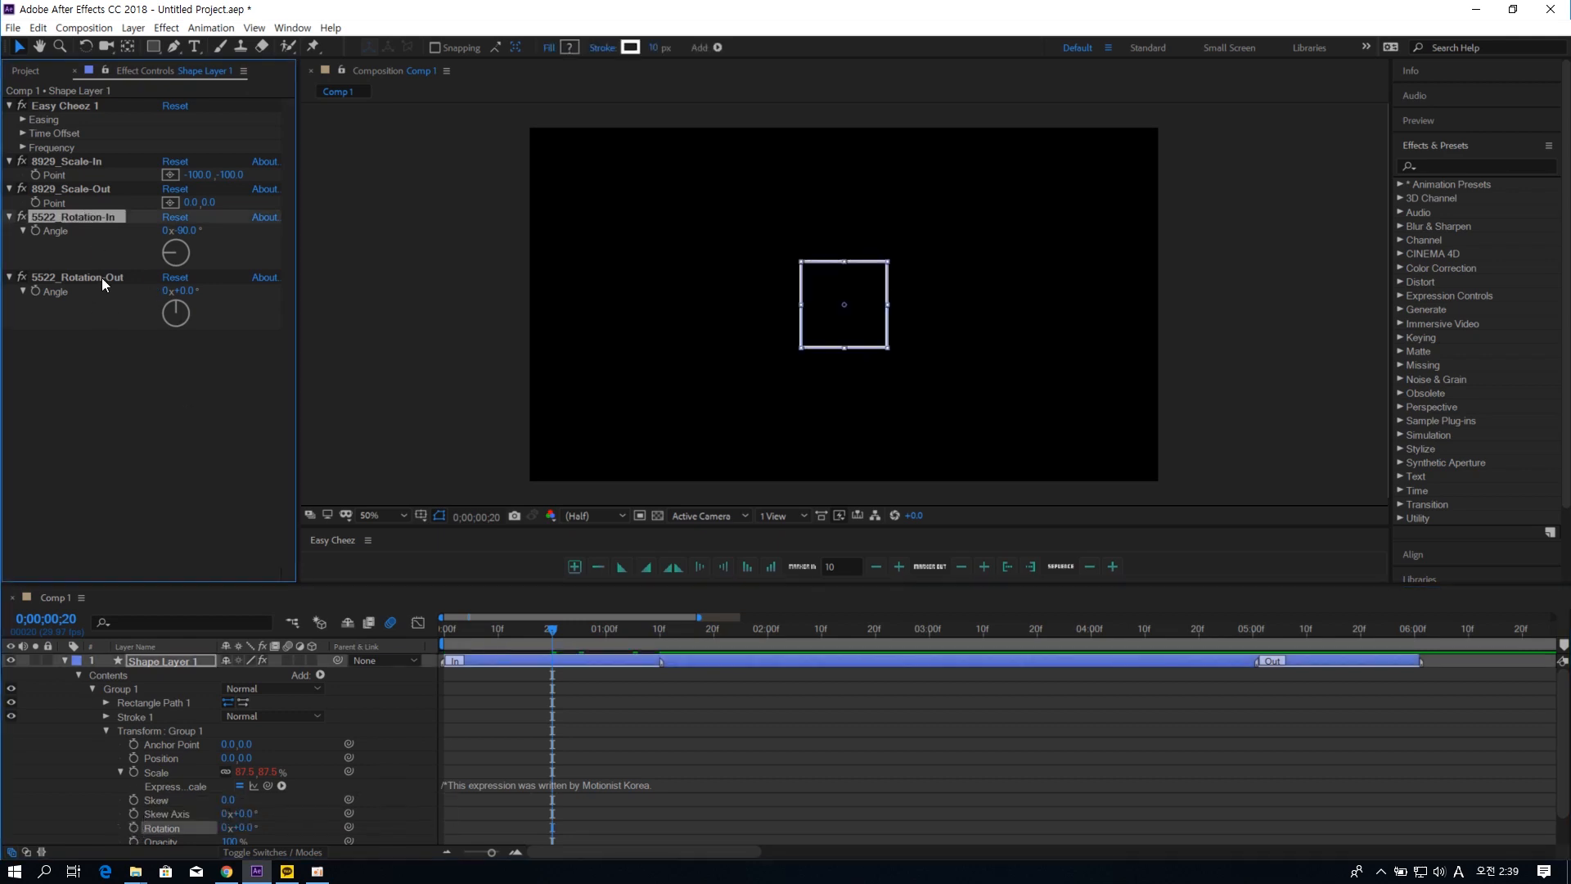
ctrl+click(101, 277)
key(Delete)
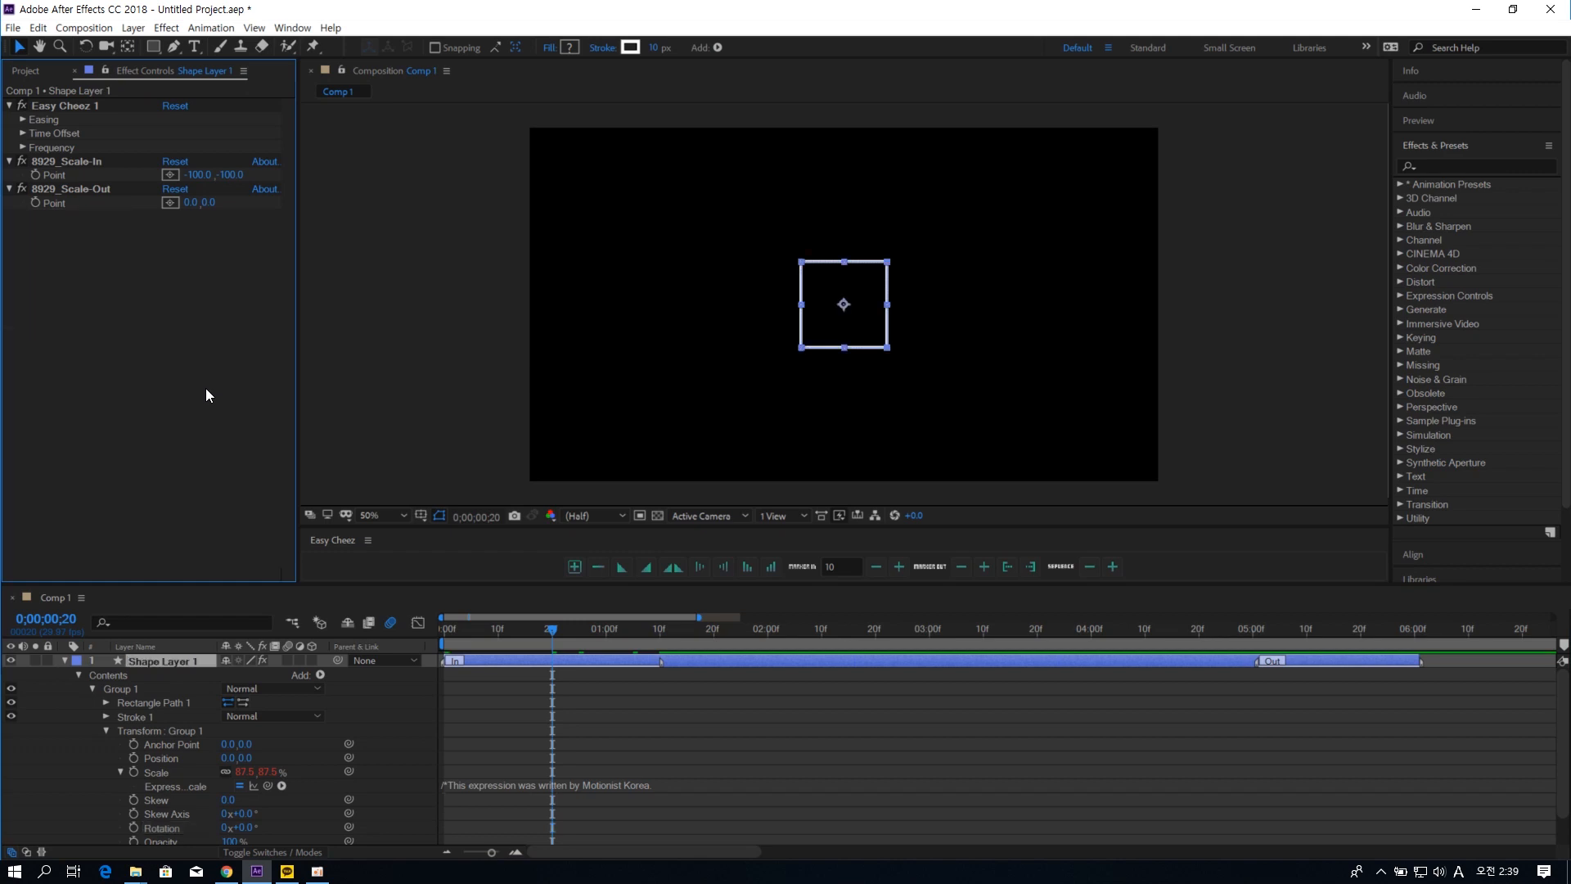
- Add Easy Cheez to the group's Rotation with its own new set of controls and check the added effects
click(175, 829)
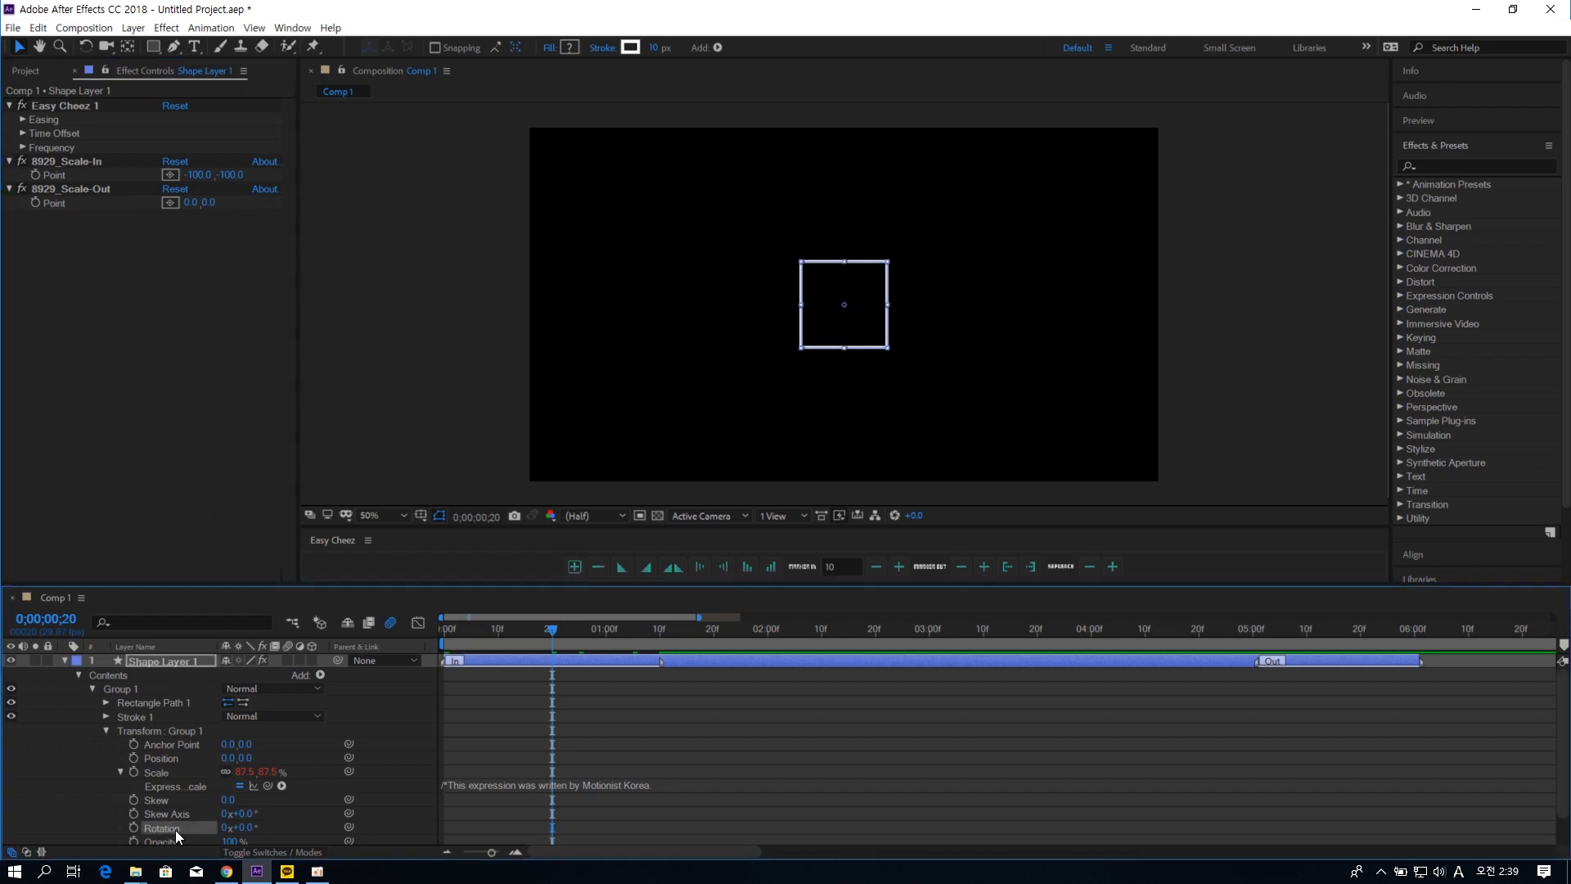
click(575, 566)
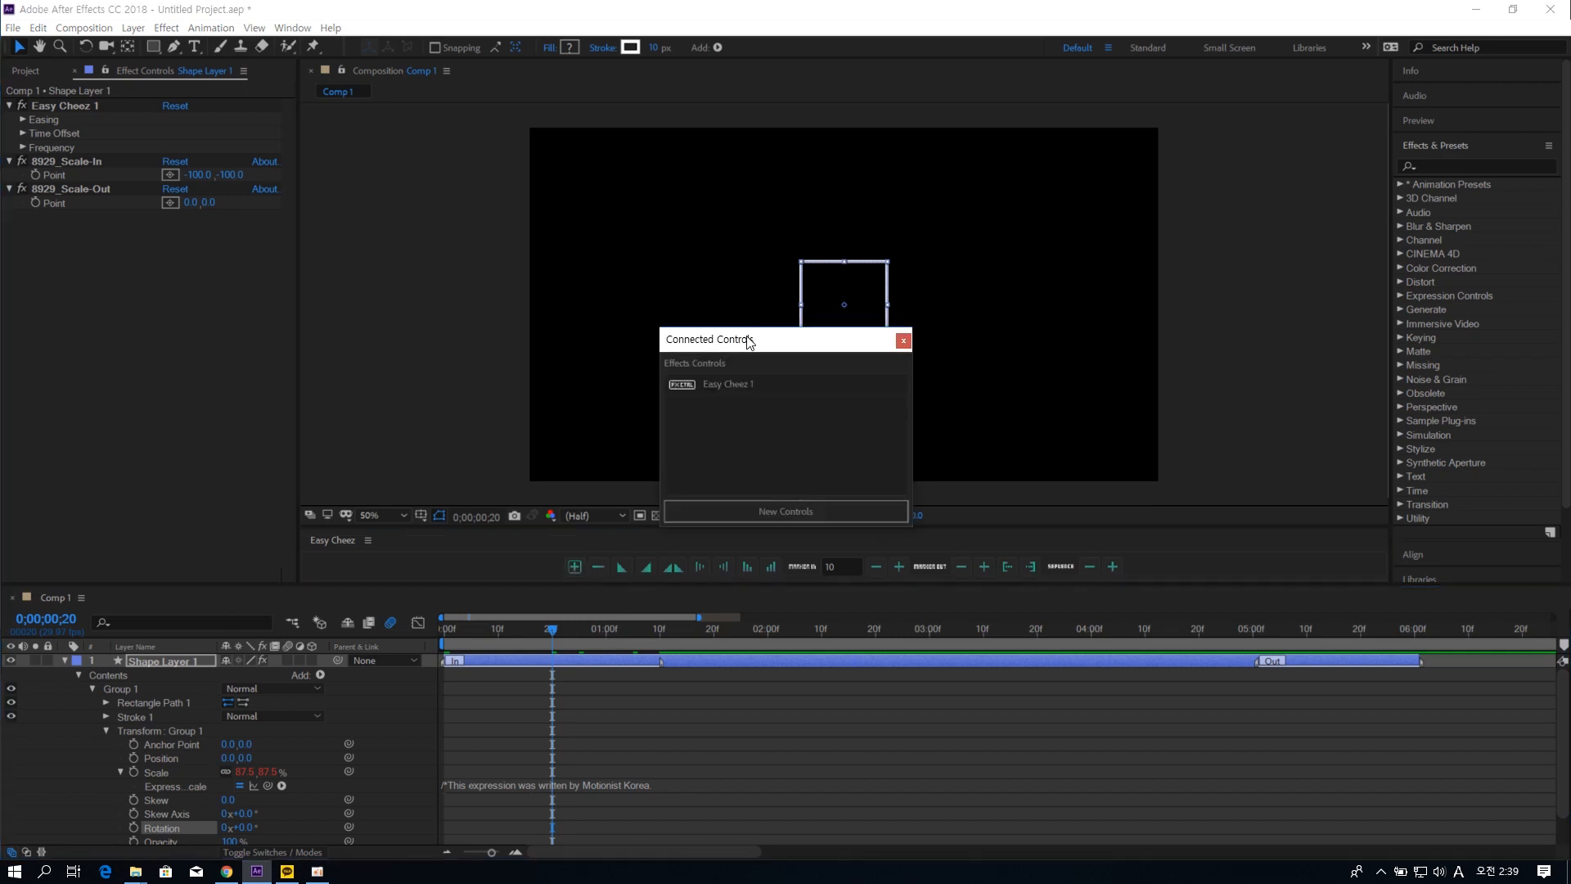
drag(748, 342, 495, 292)
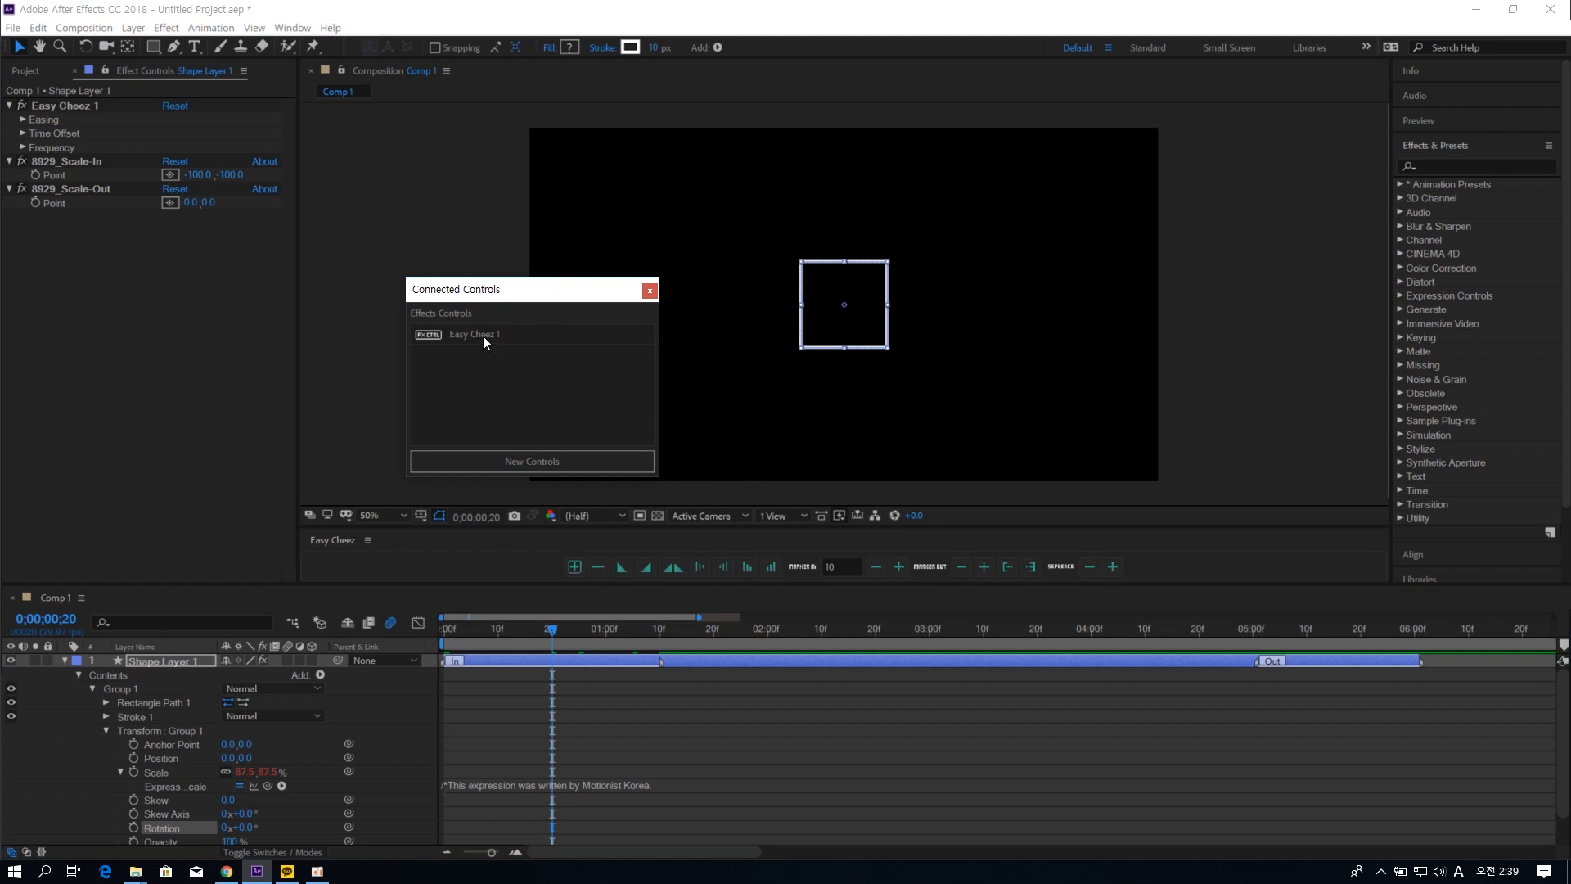
click(537, 469)
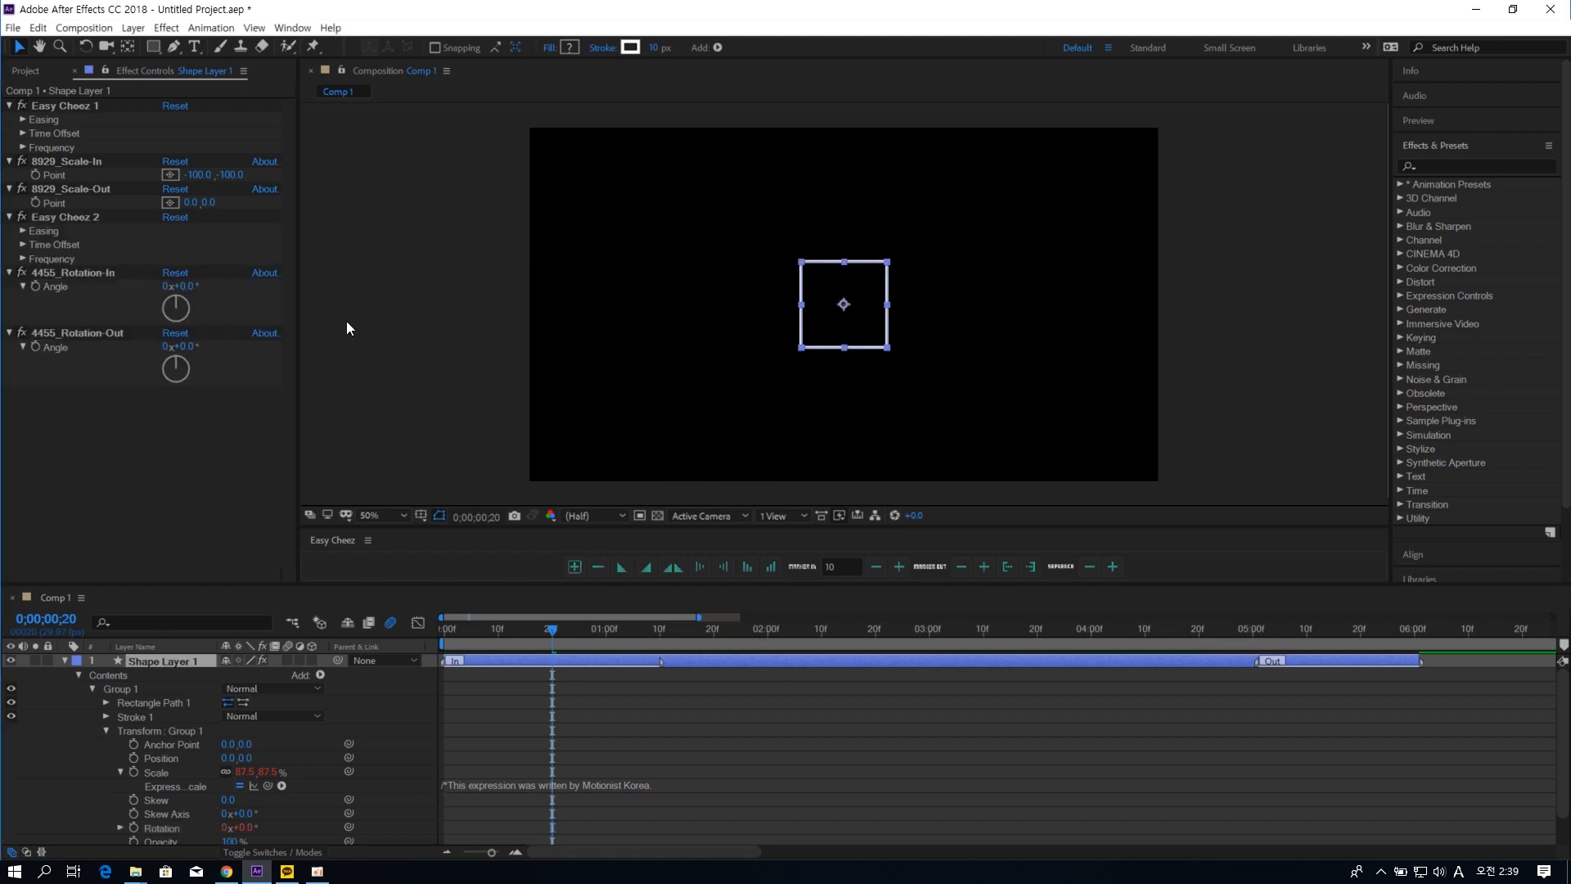
click(86, 217)
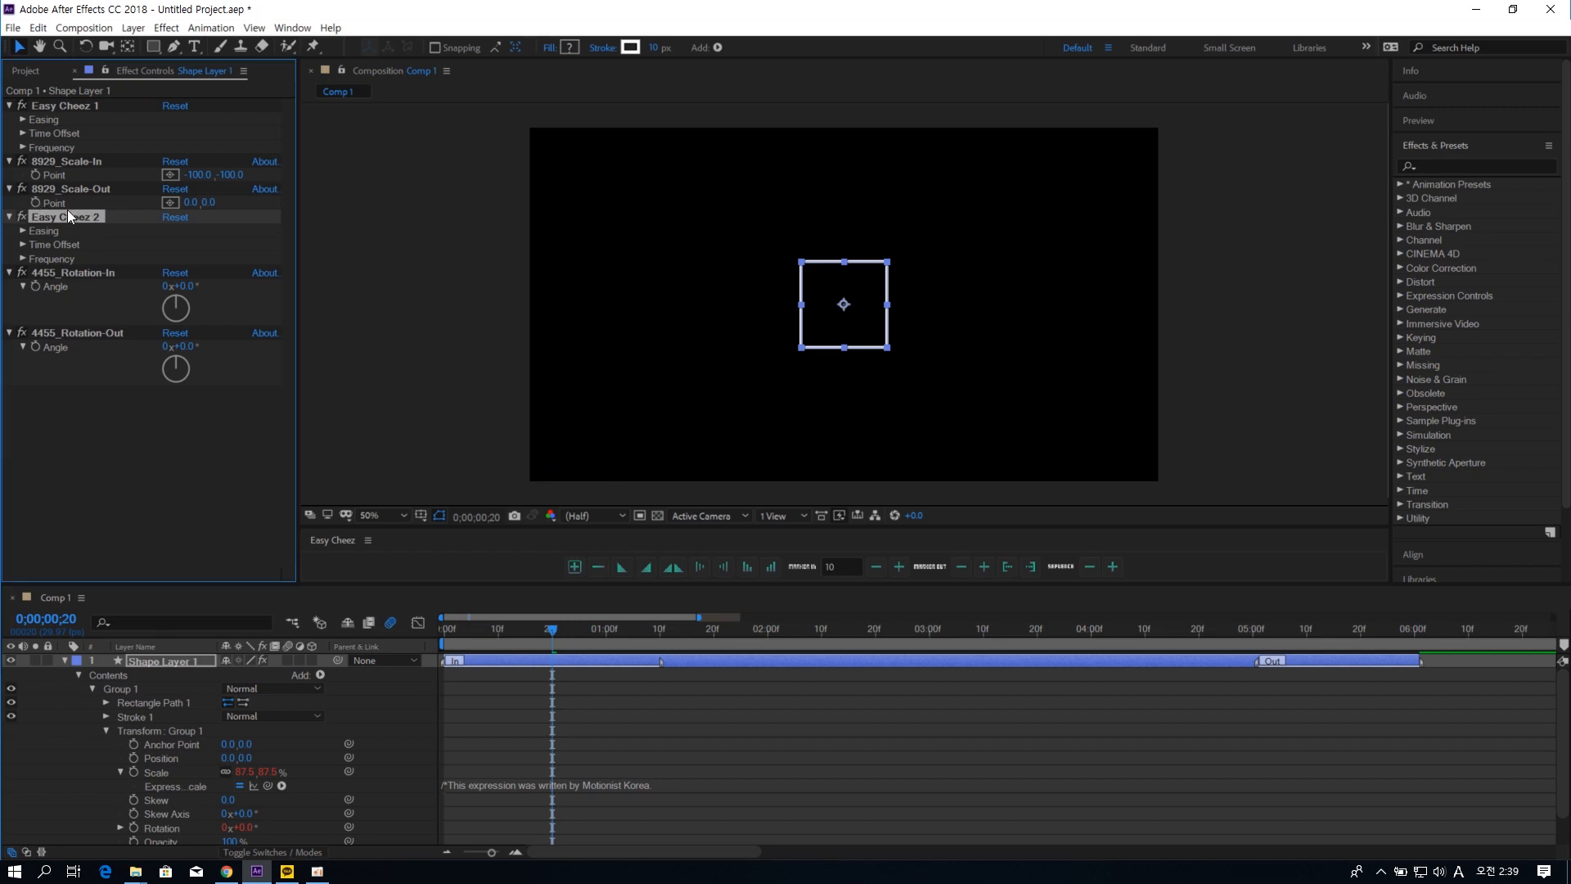
click(103, 274)
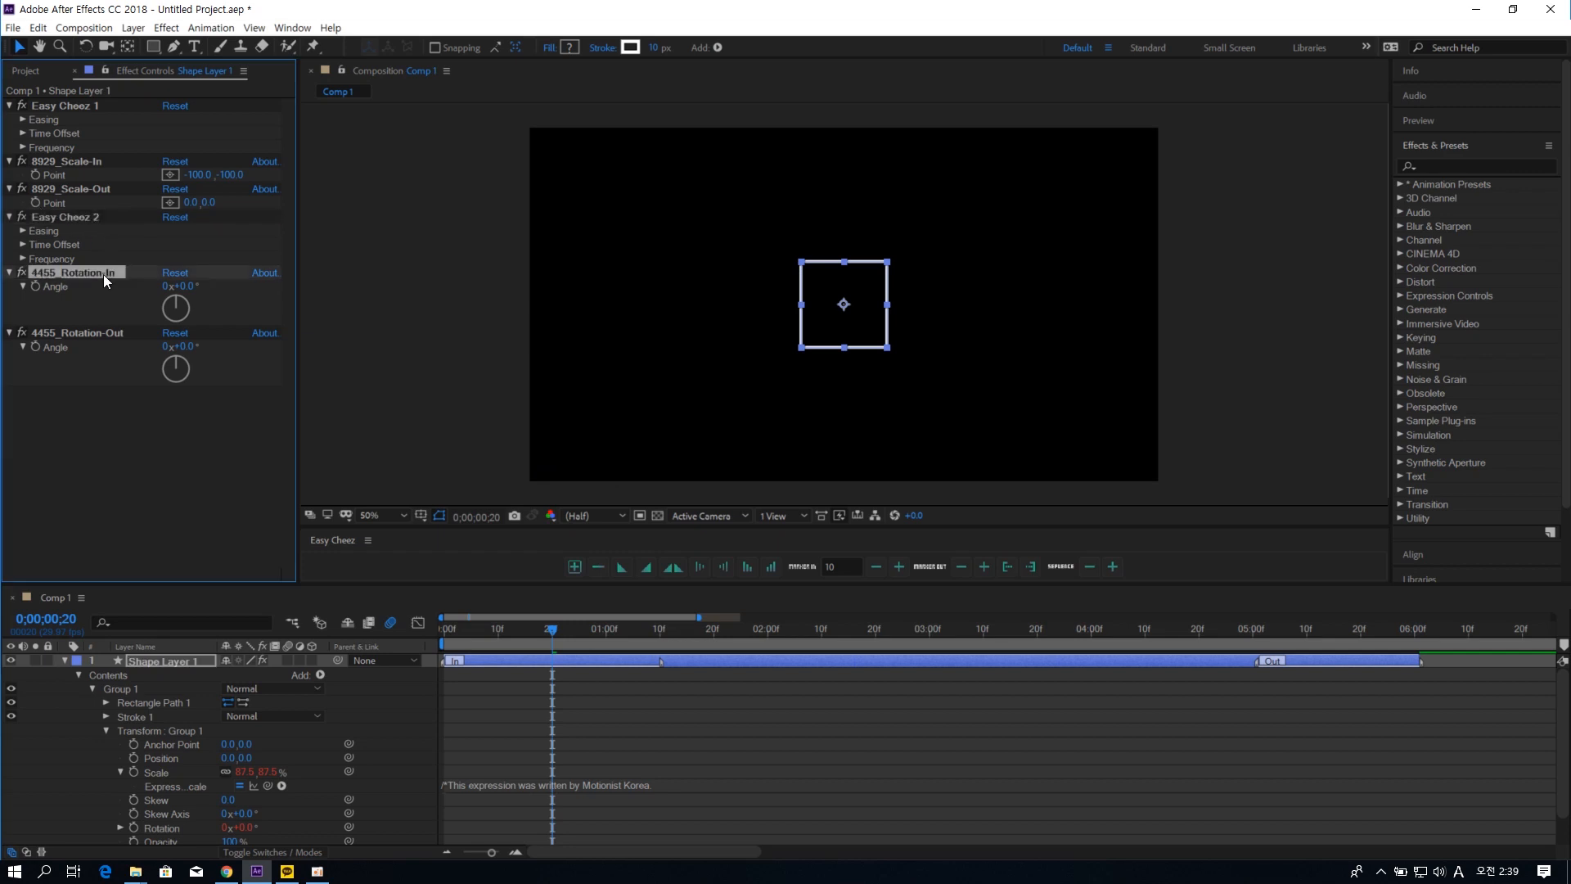
shift+click(100, 332)
click(90, 218)
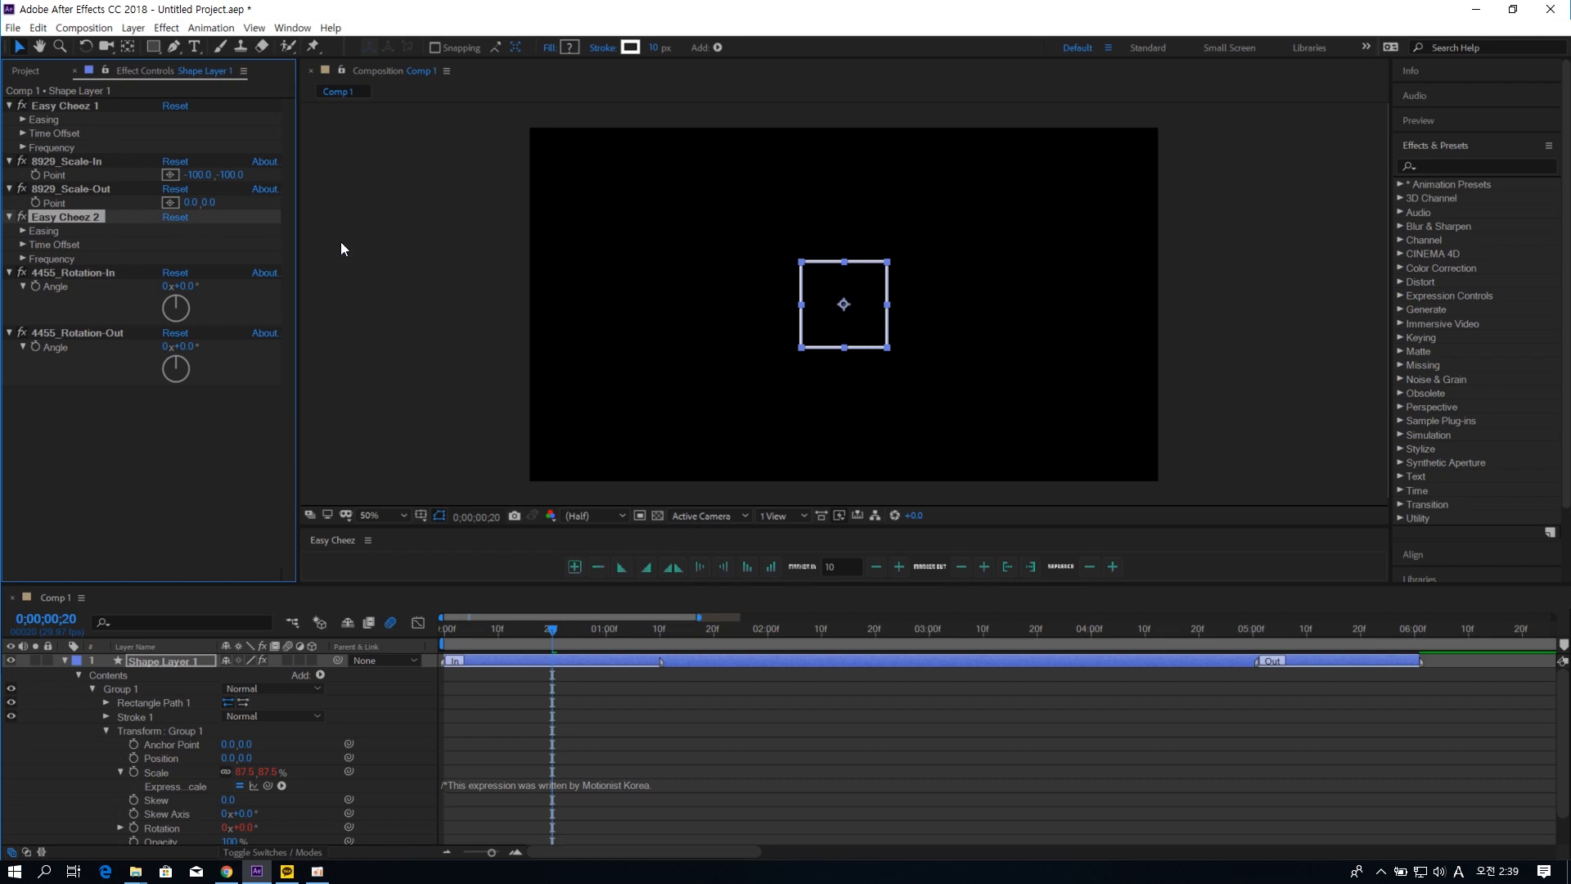
- Apply the Ease Out preset to the Easy Cheez 2 controls of Shape Layer 1
click(532, 660)
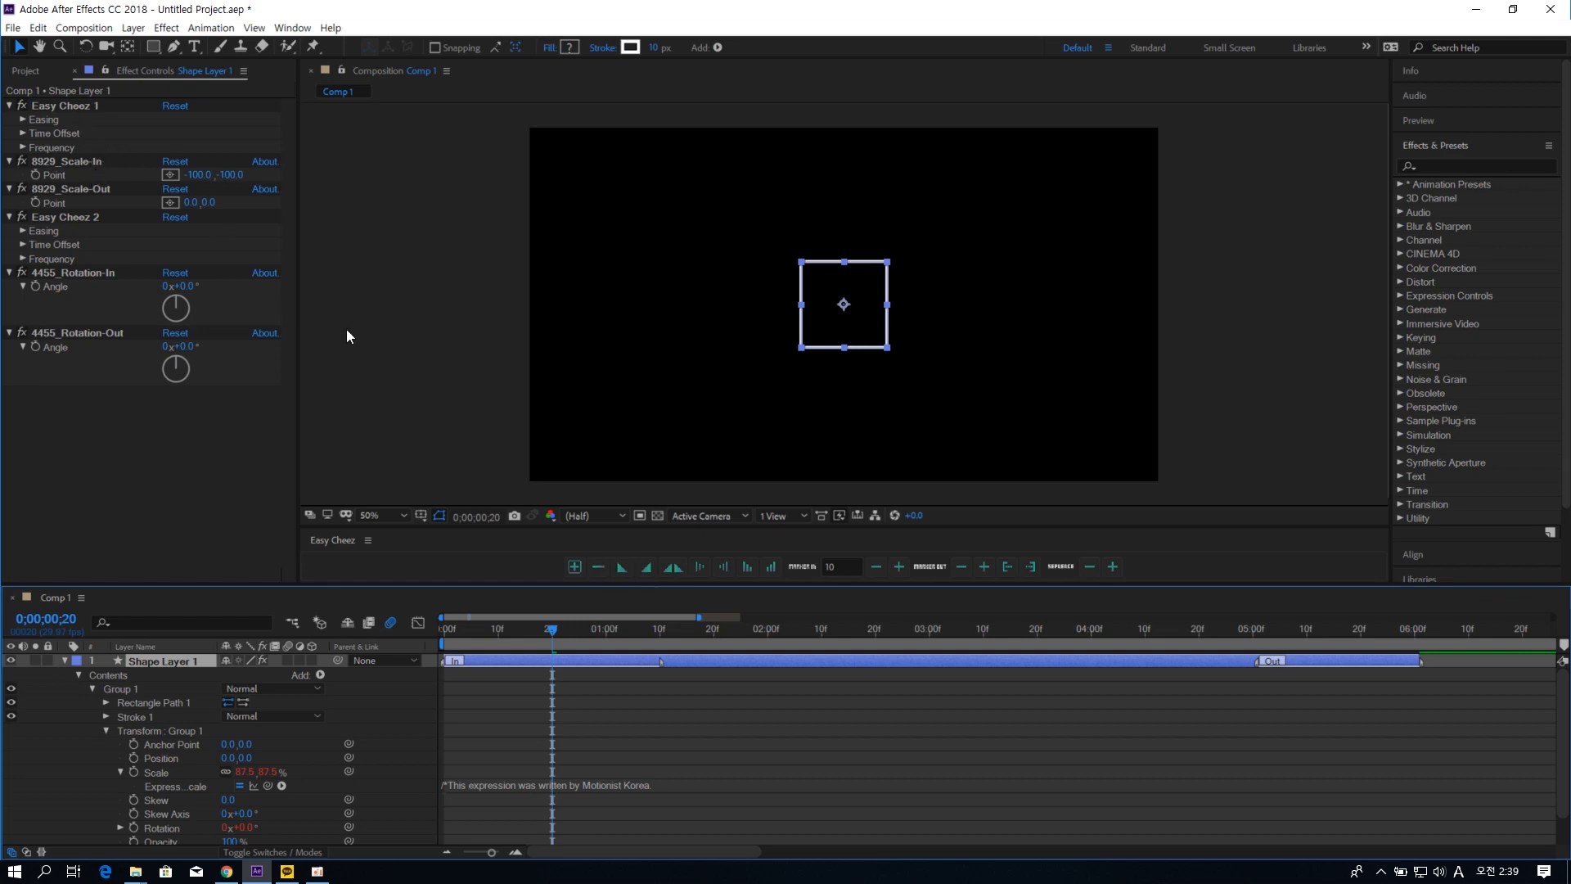
click(622, 567)
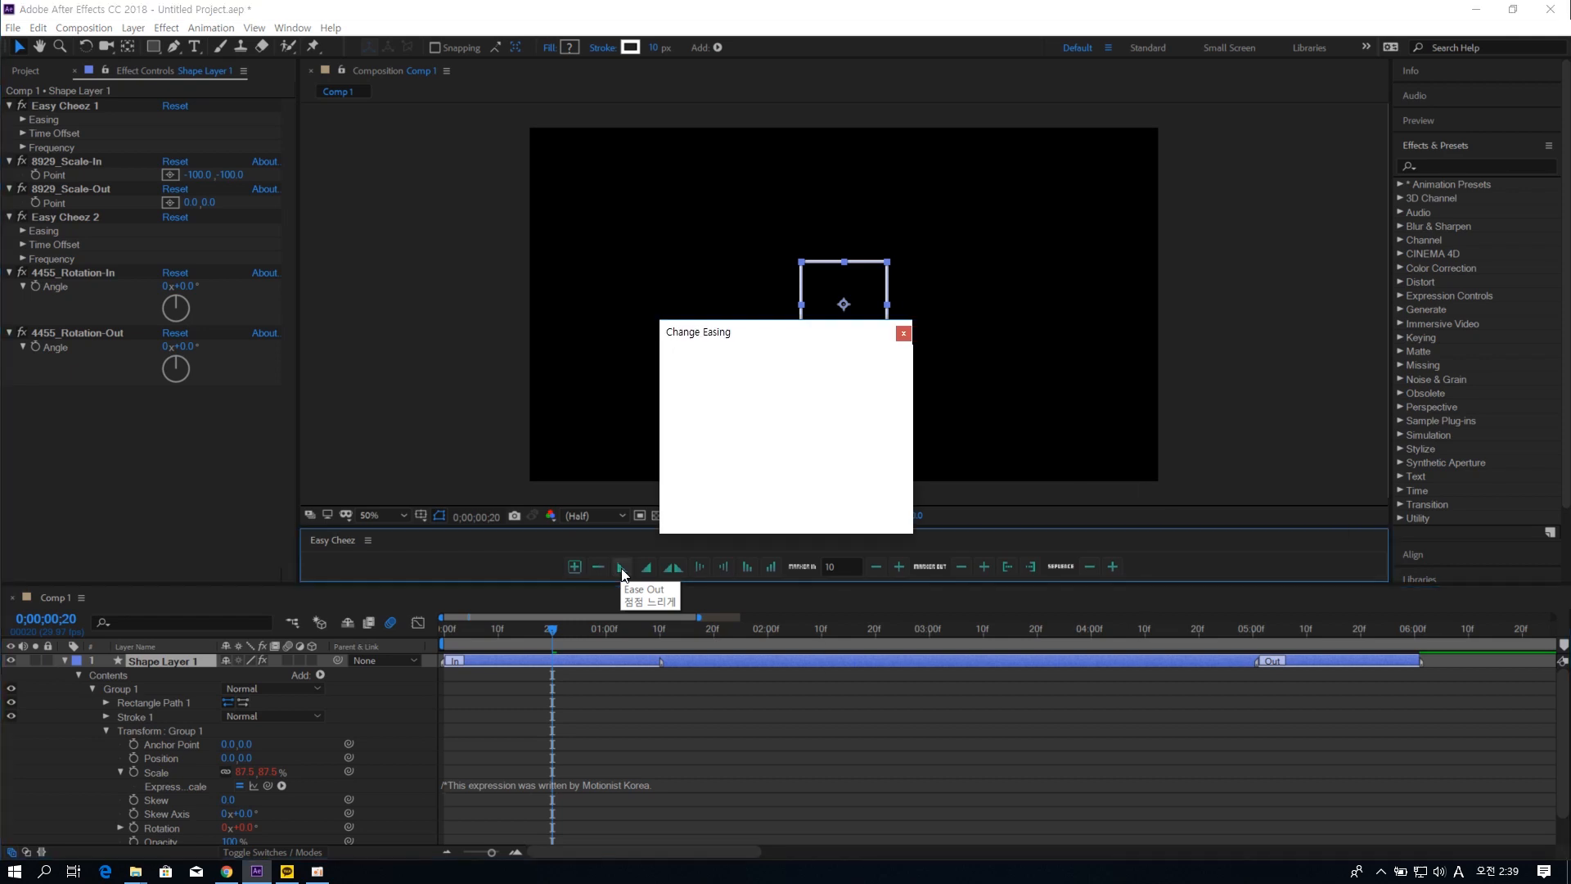
drag(740, 335, 441, 270)
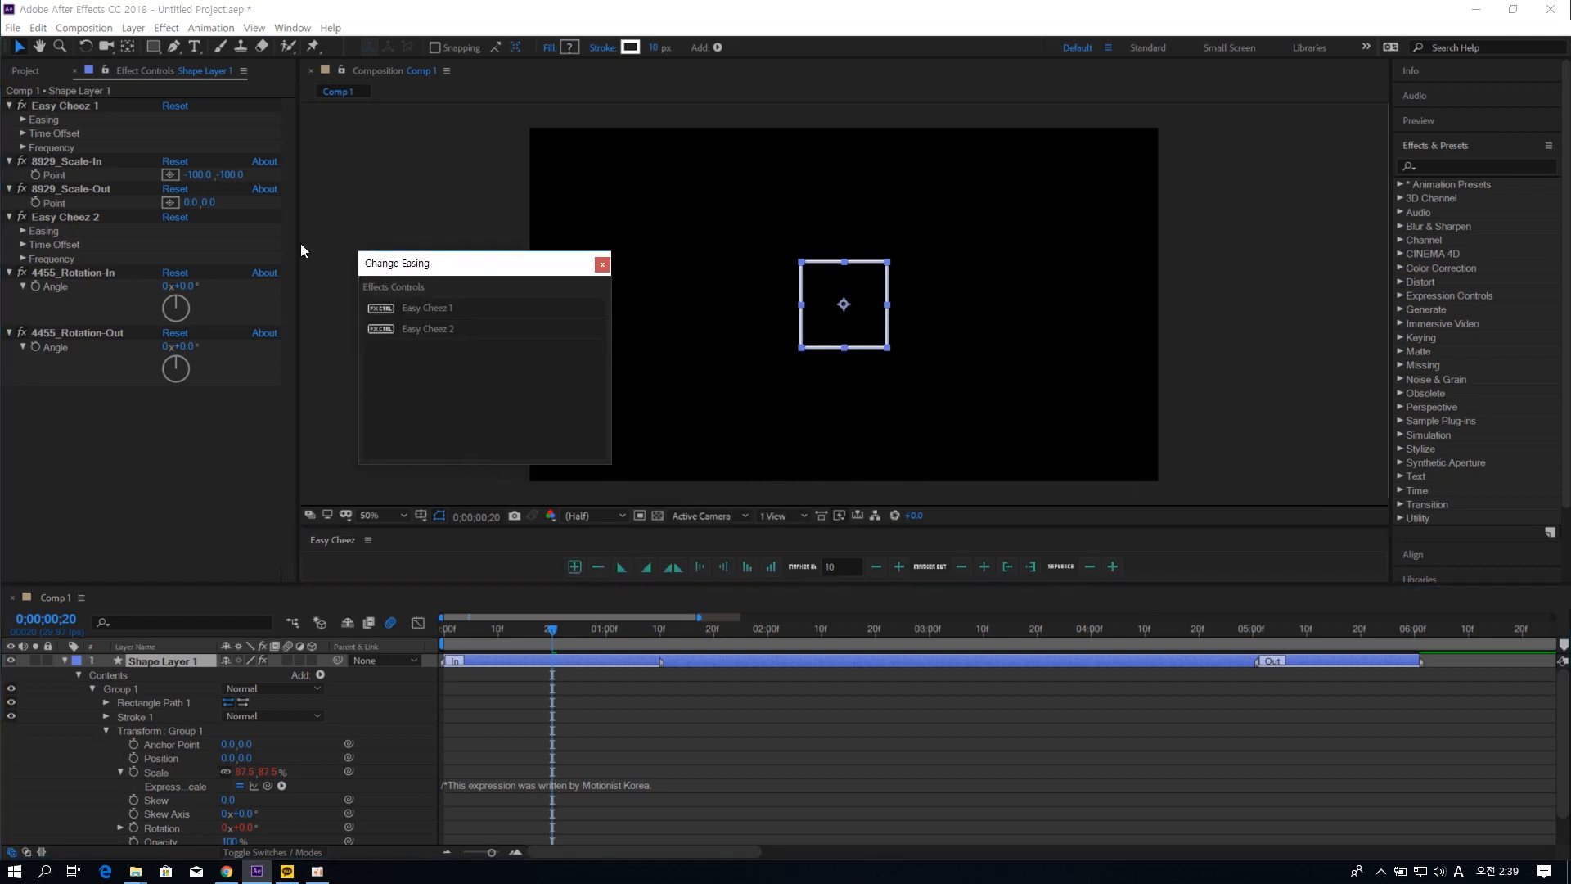
click(442, 329)
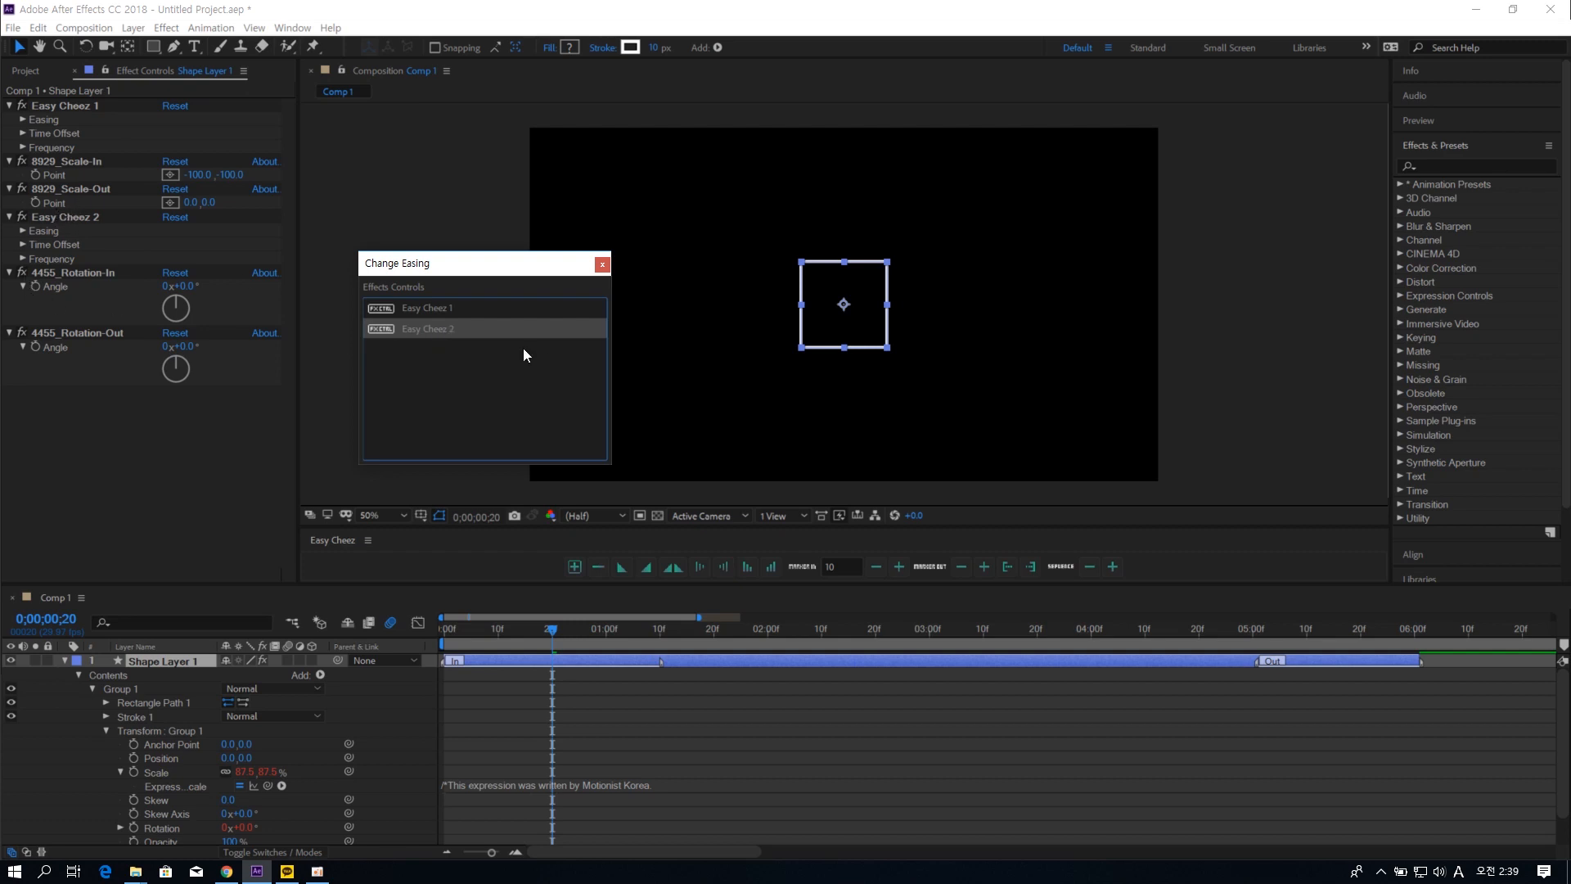
double_click(434, 329)
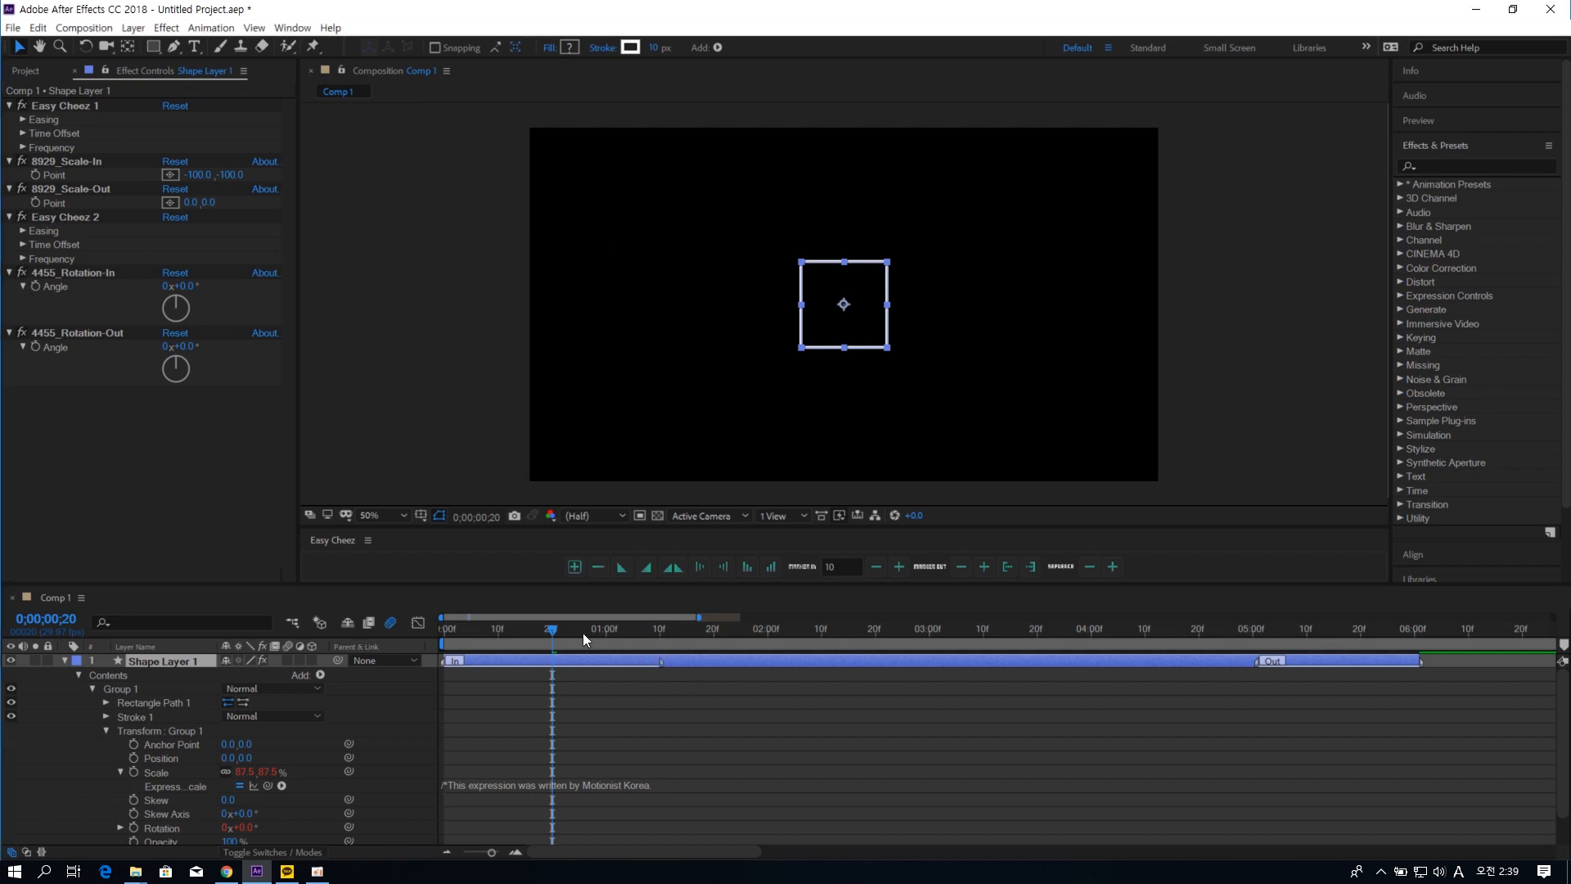
- Set the Rotation-In angle to -90° and preview the animation from the first frame
click(198, 287)
text(-90)
key(Return)
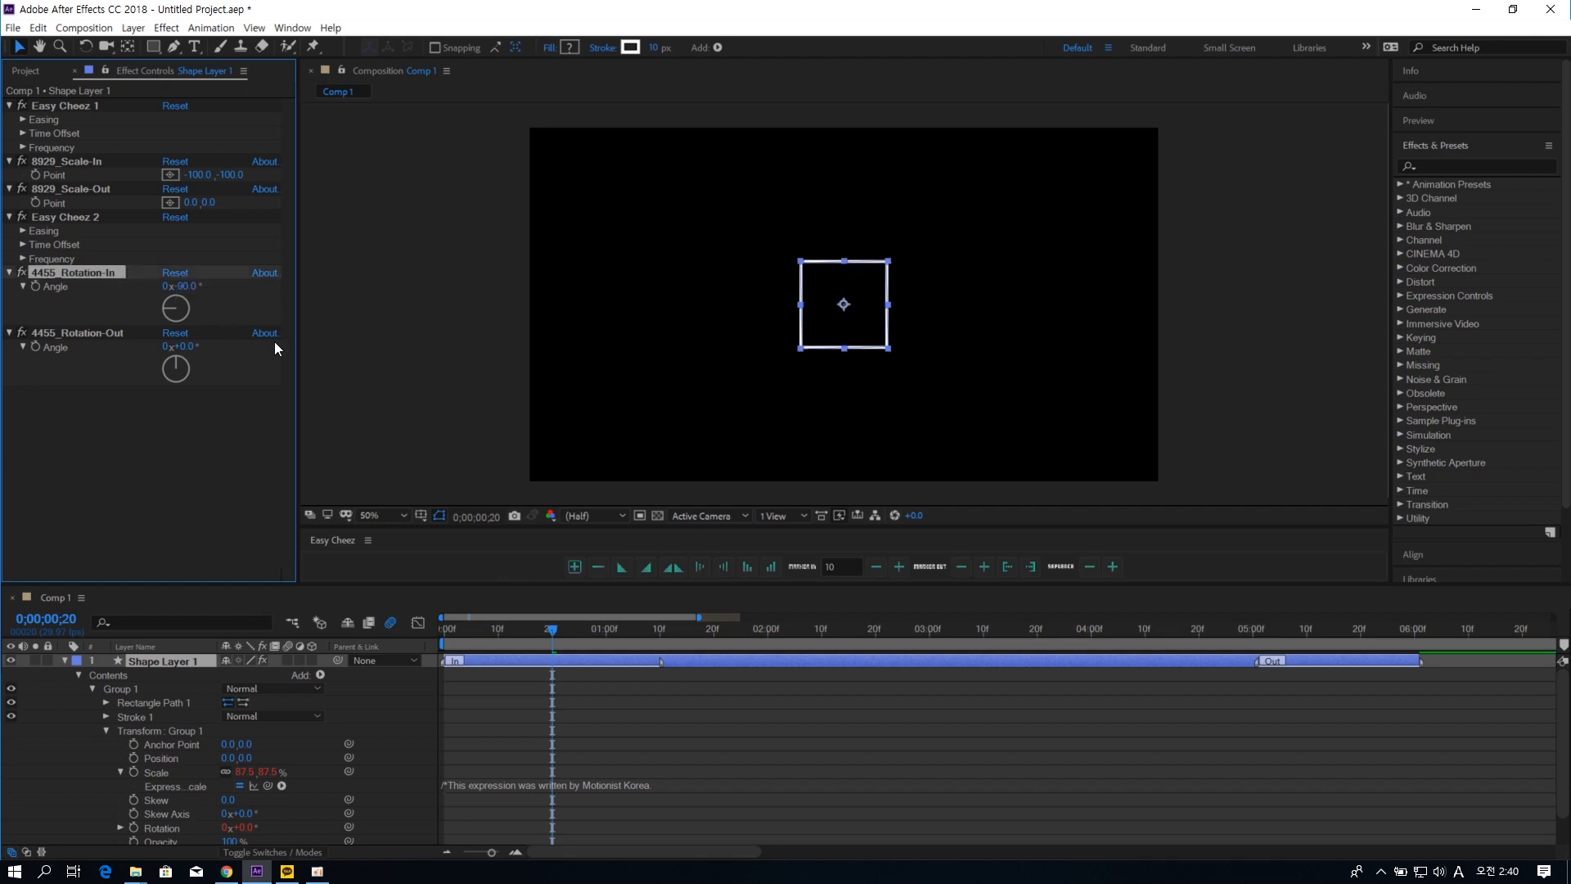
drag(553, 630, 416, 637)
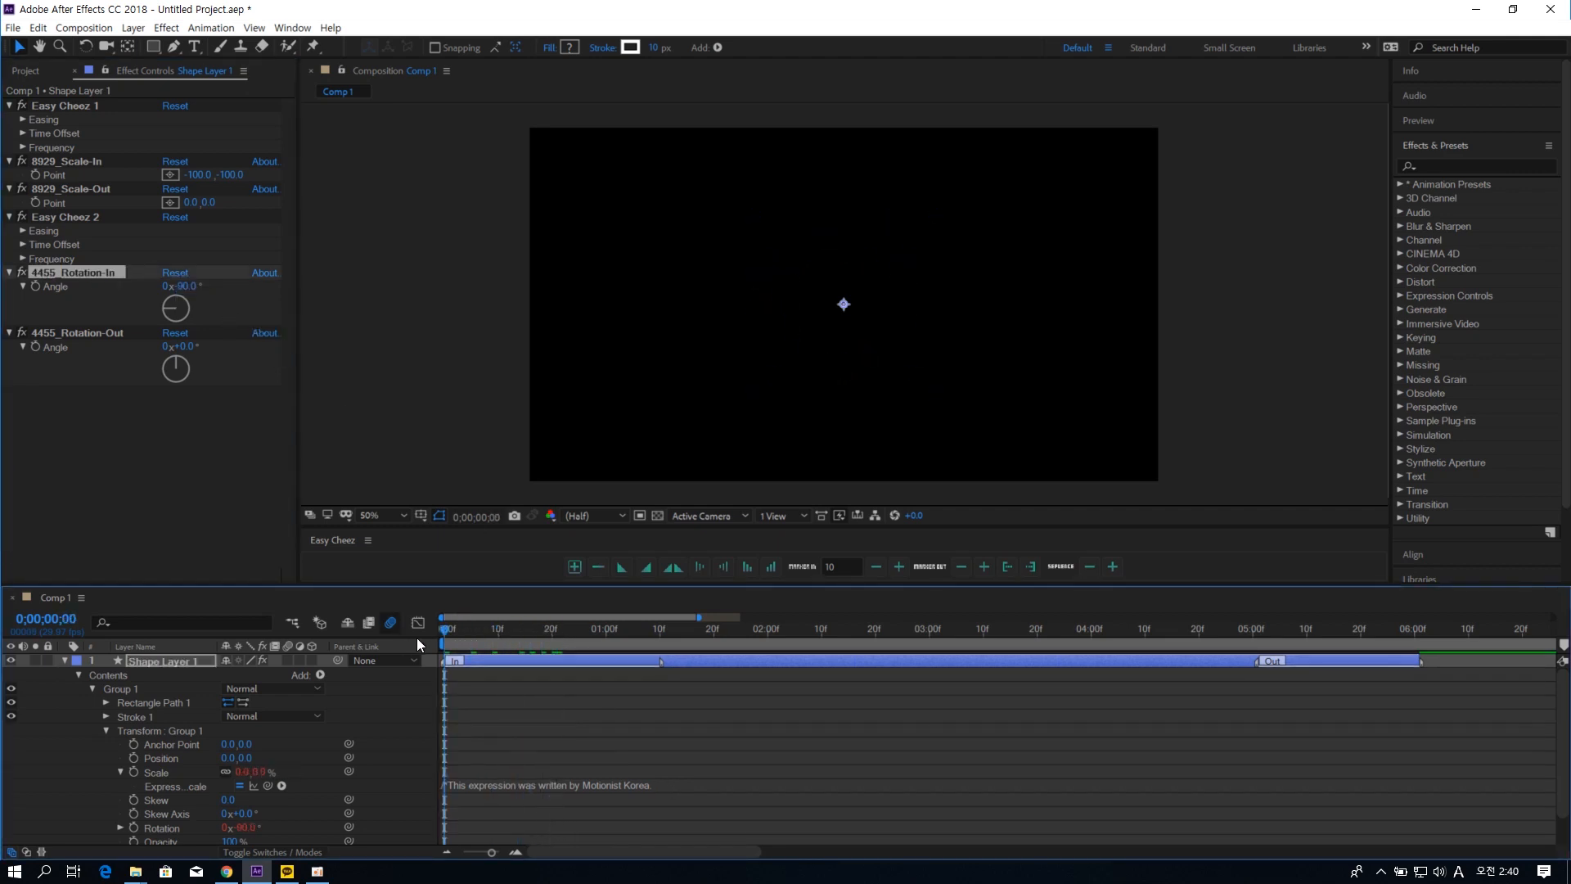
key(space)
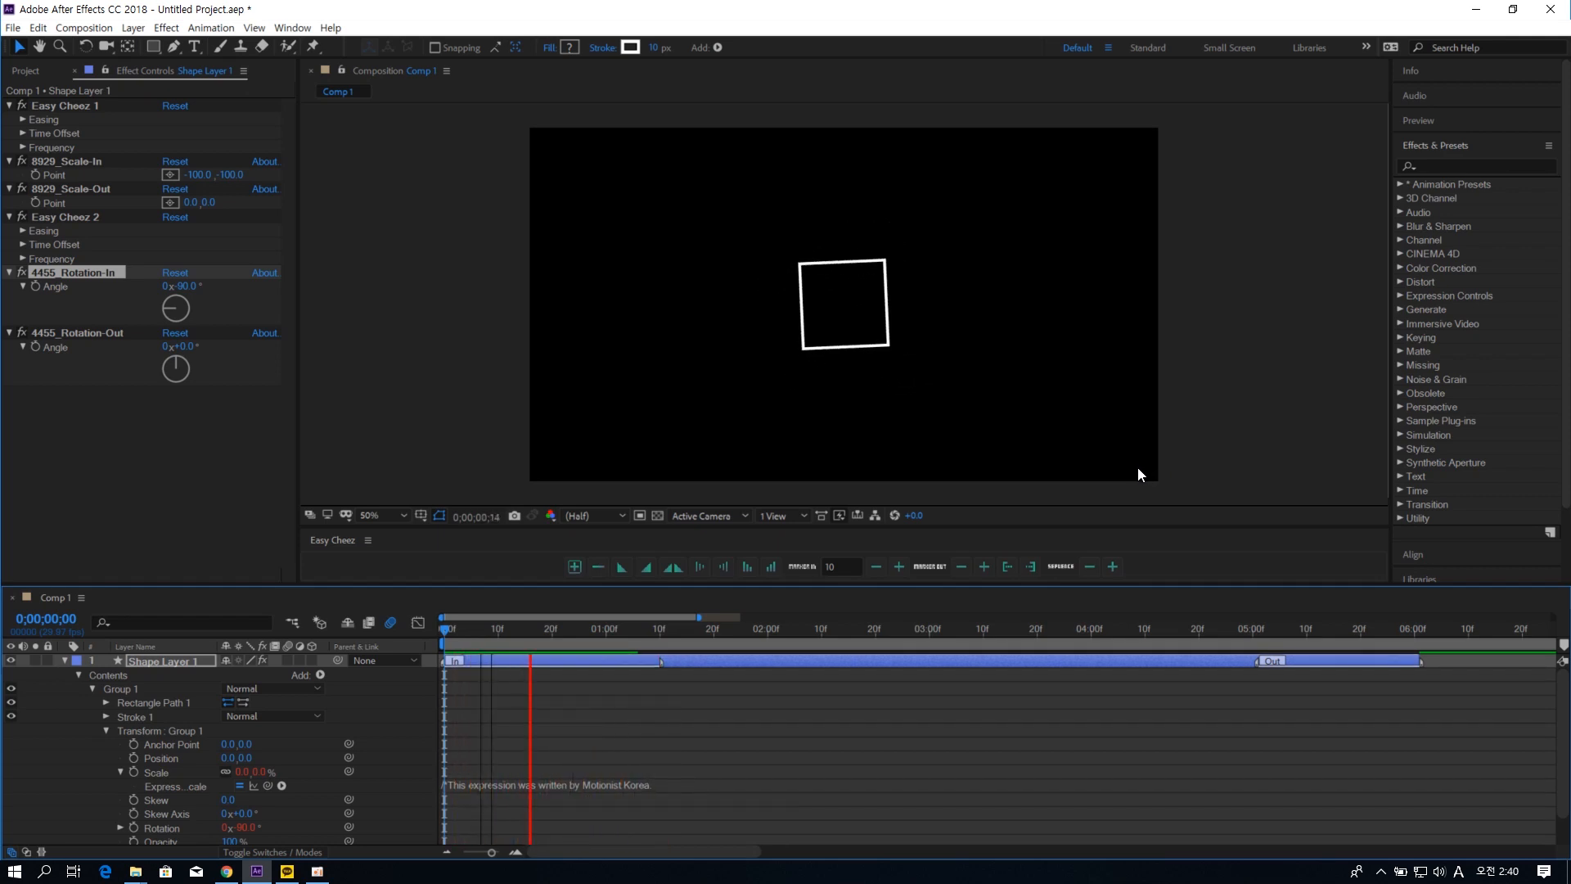
key(space)
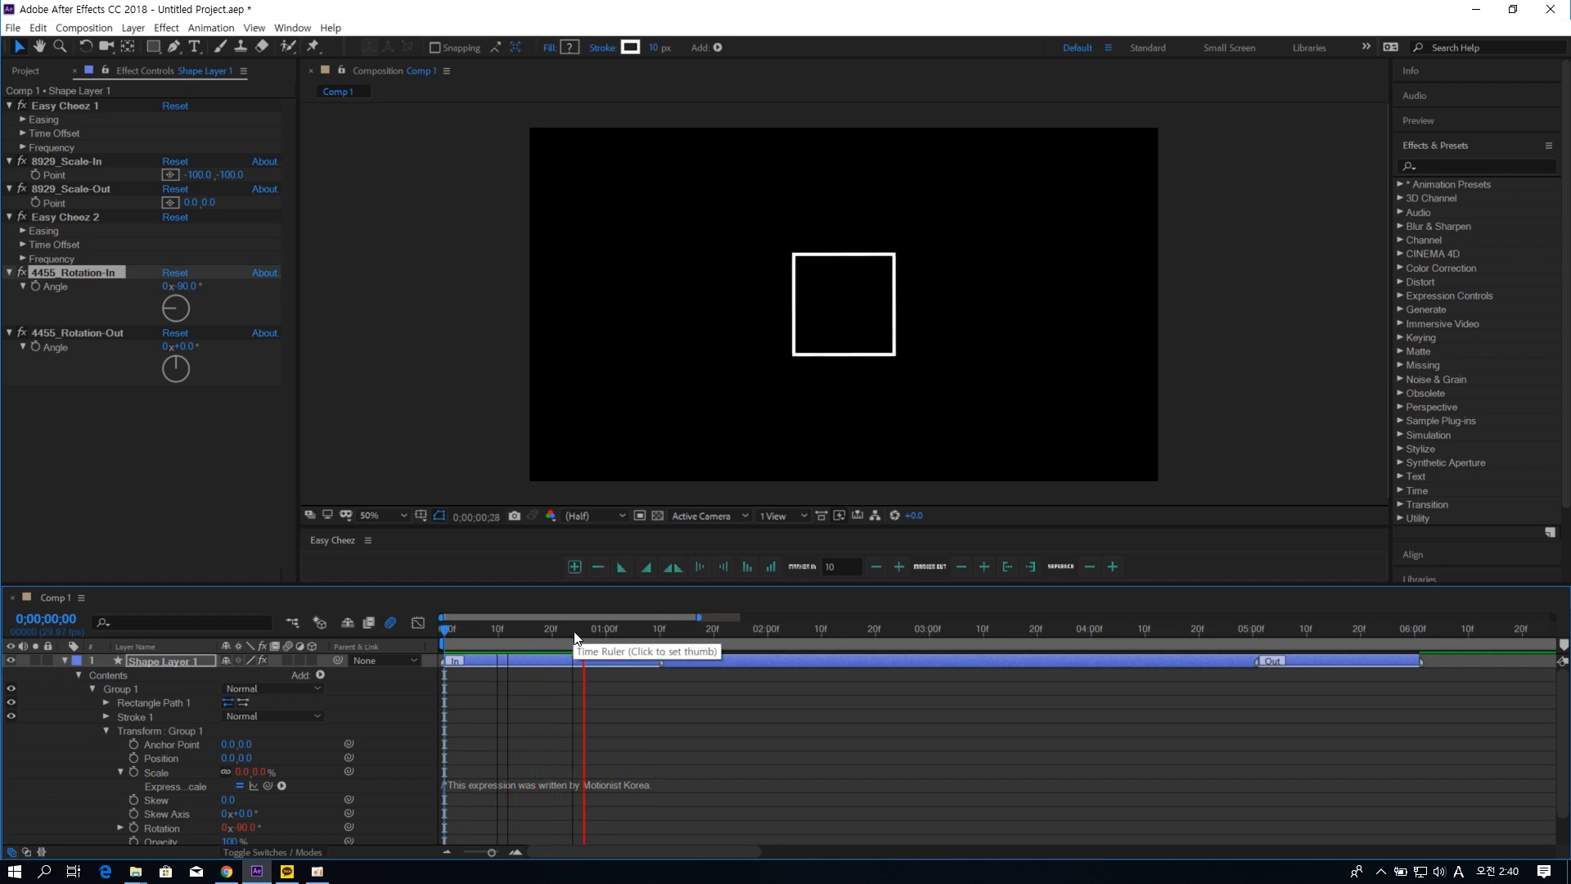
- Apply the combined ease-in-and-out preset to the Easy Cheez 2 controls and preview the animation from the start
click(577, 630)
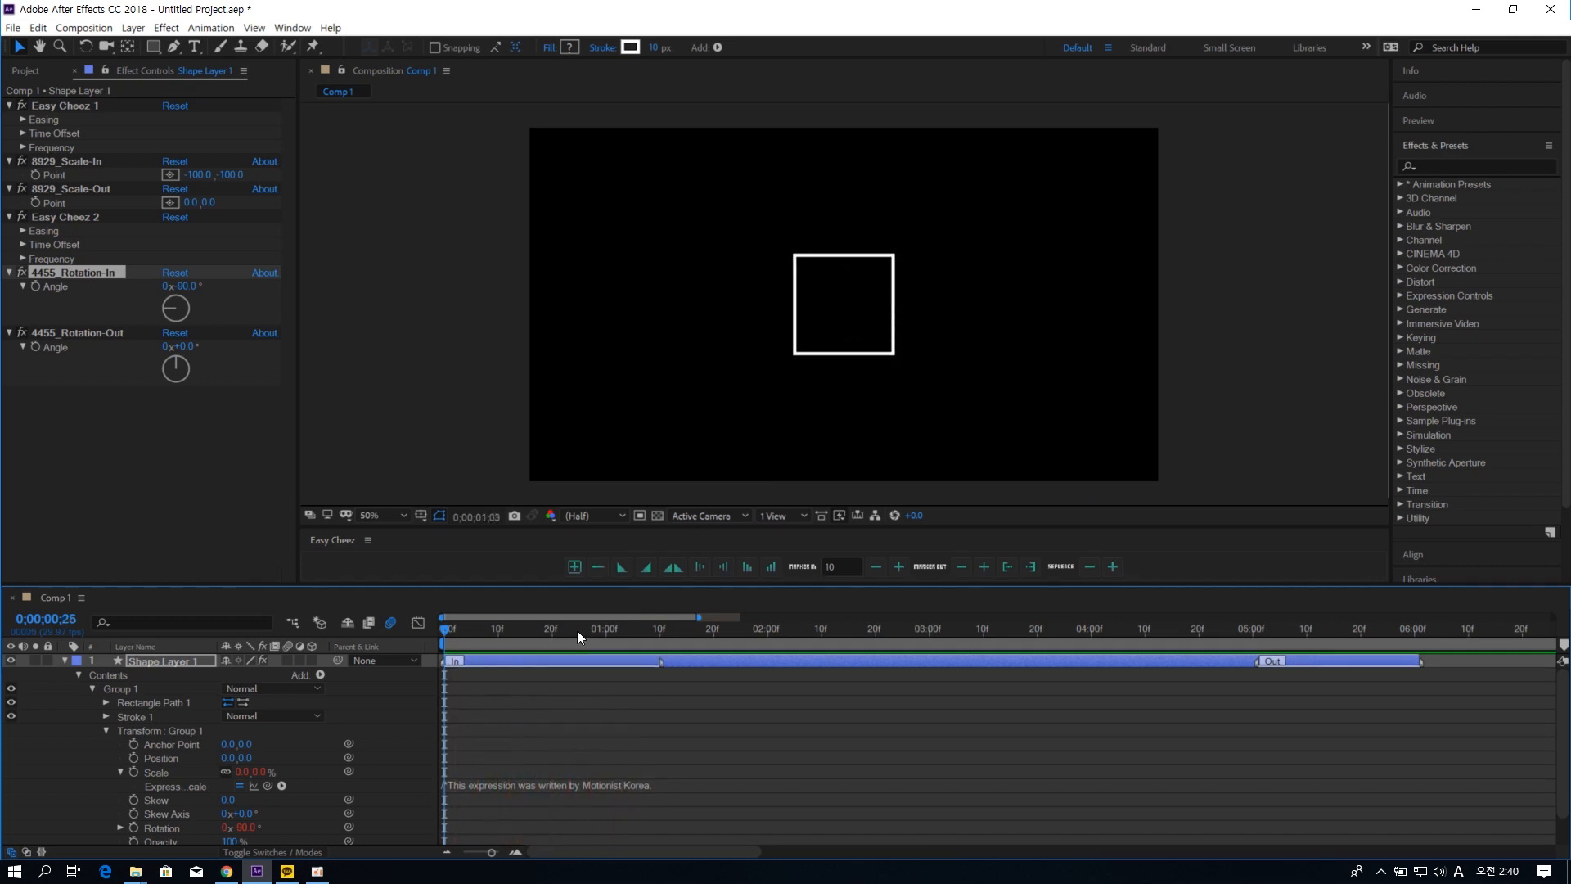
click(577, 661)
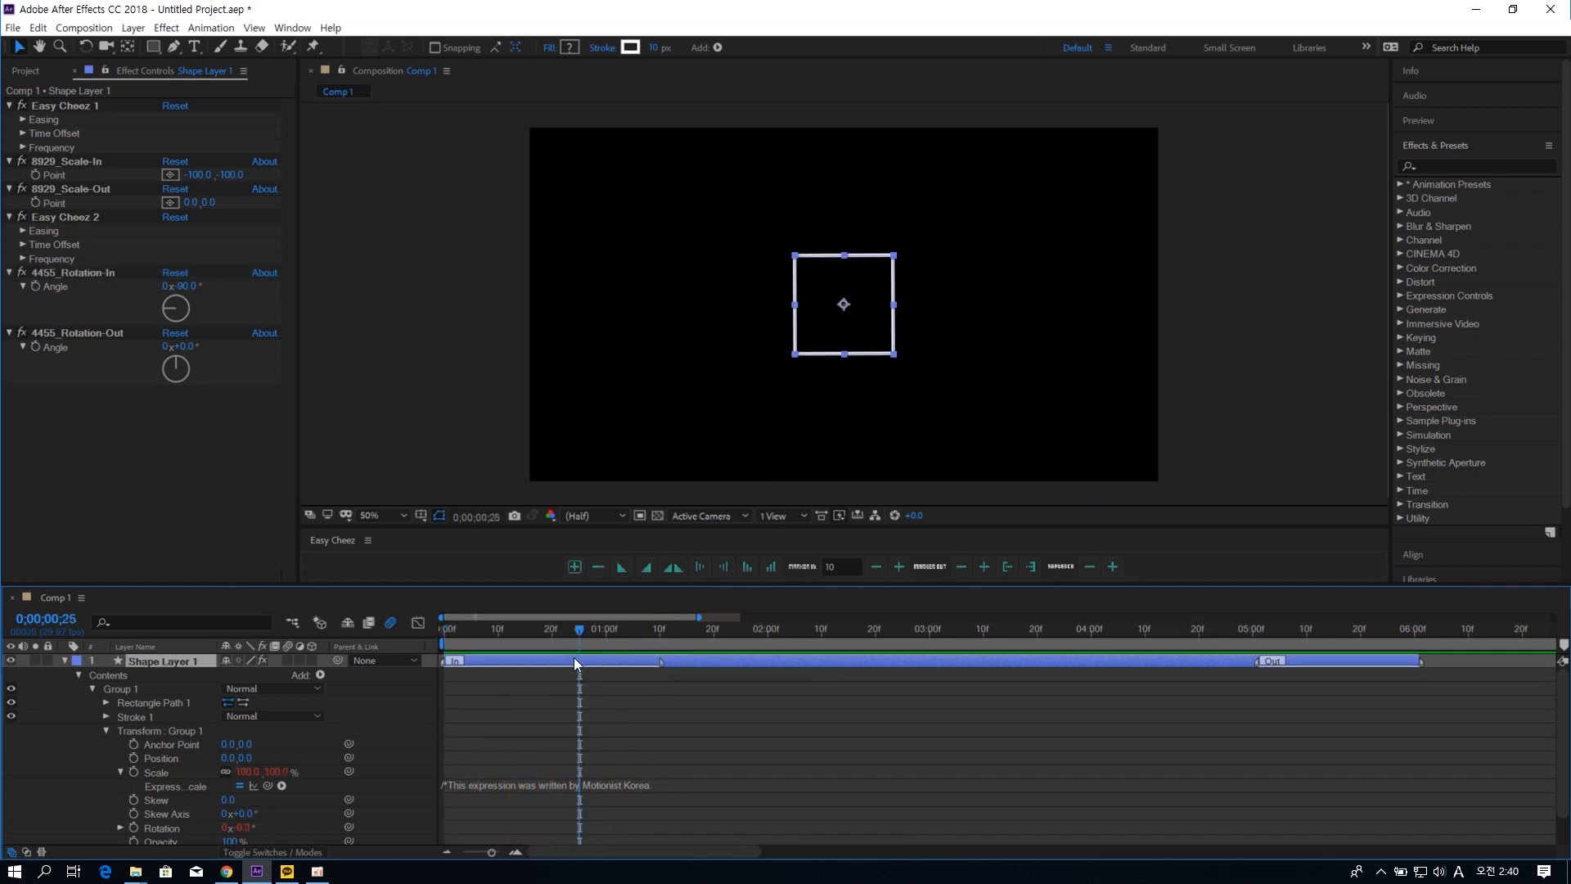
click(96, 215)
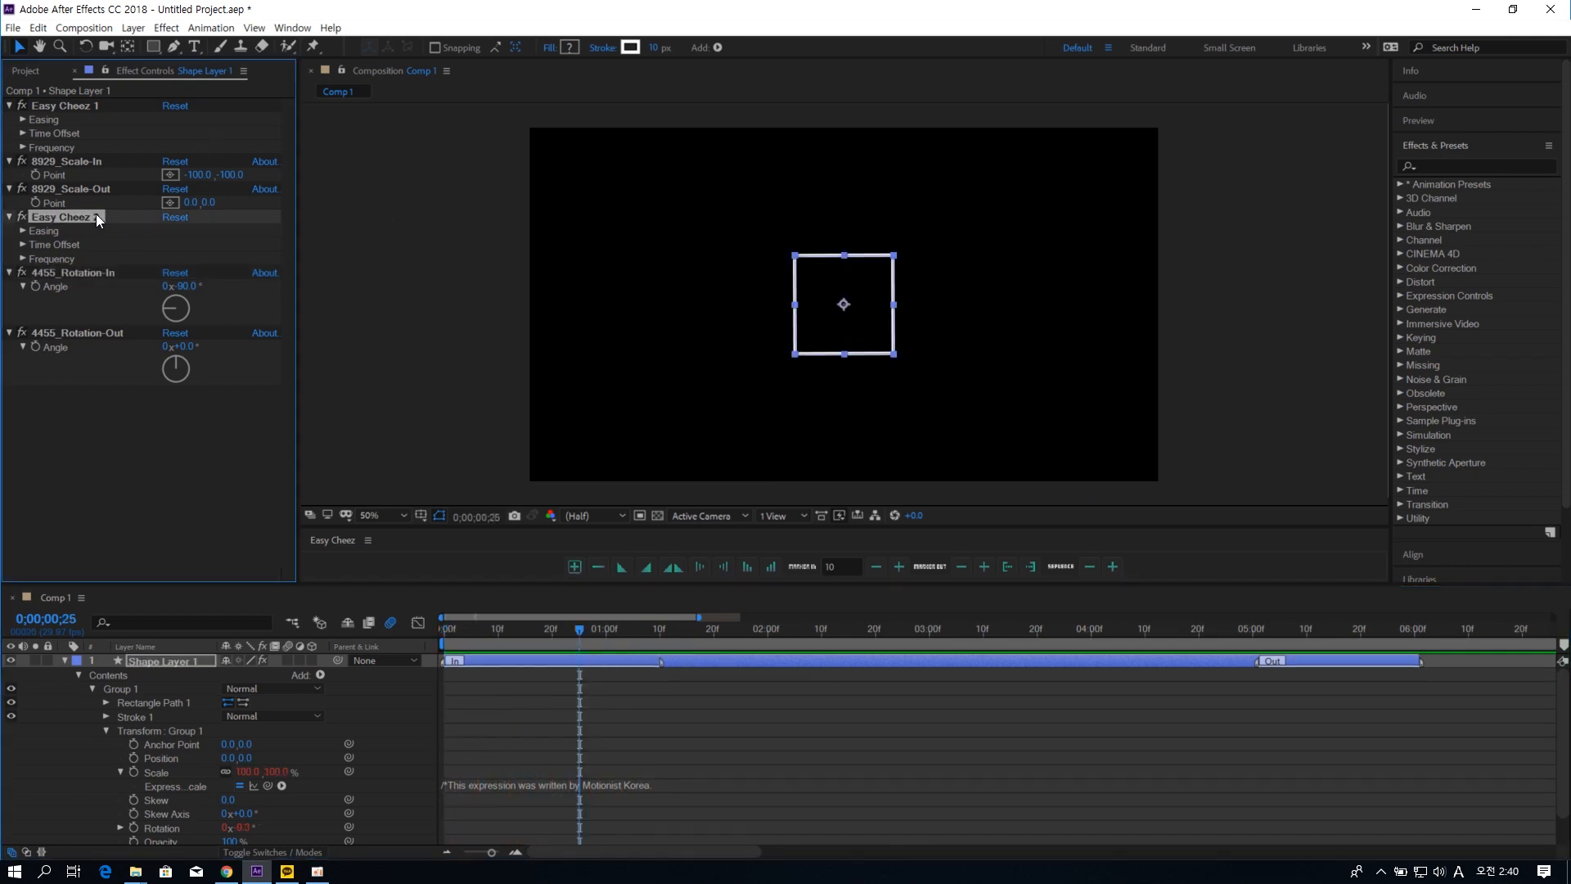
click(671, 569)
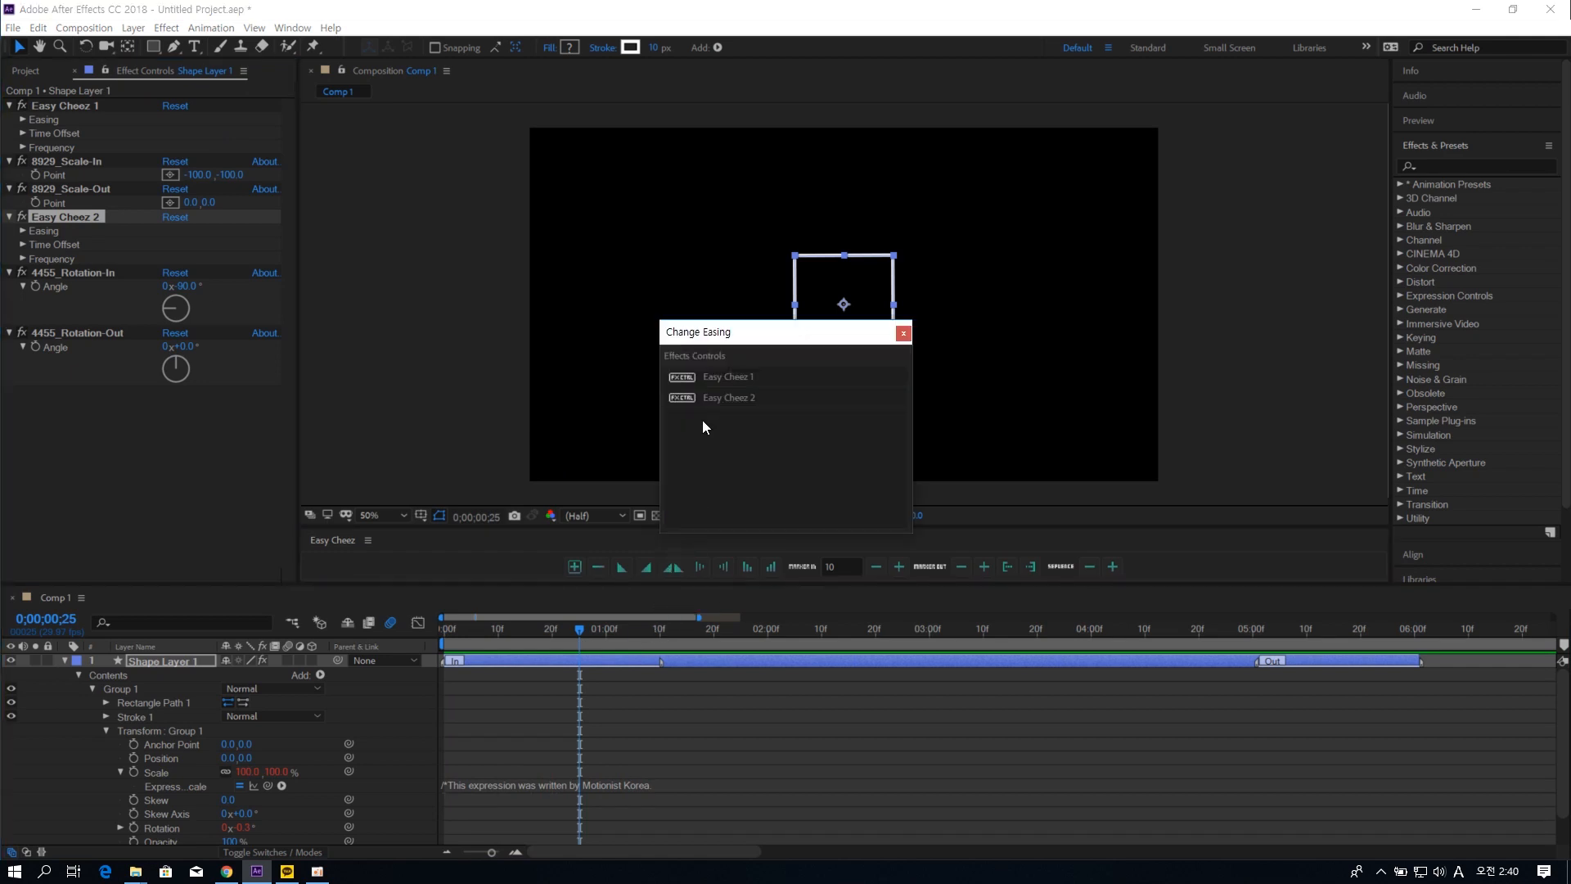
click(715, 394)
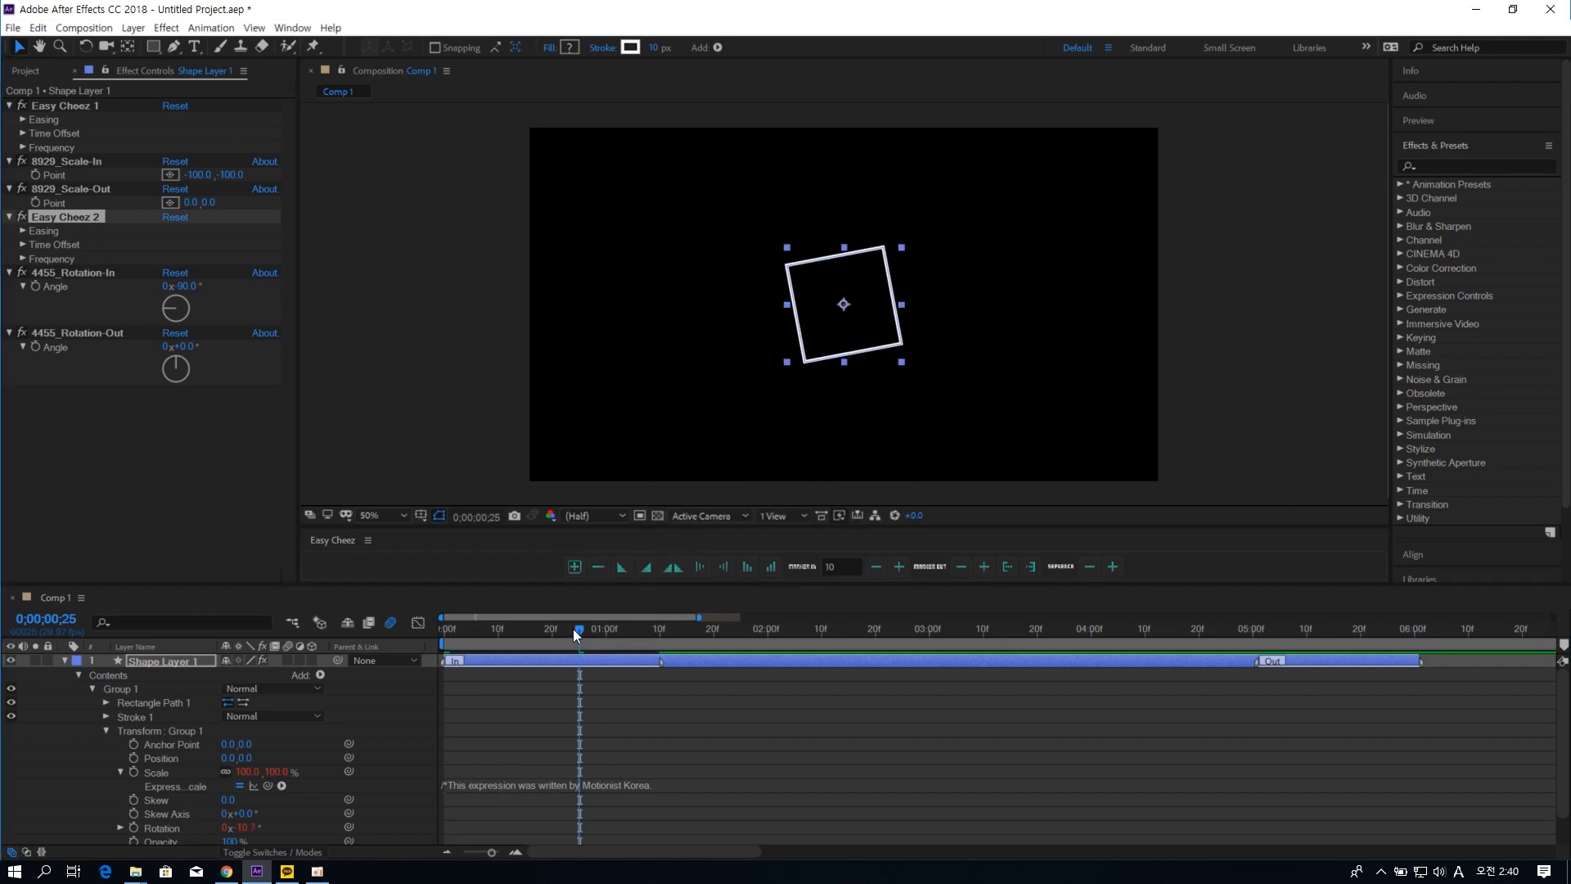
drag(573, 628, 425, 645)
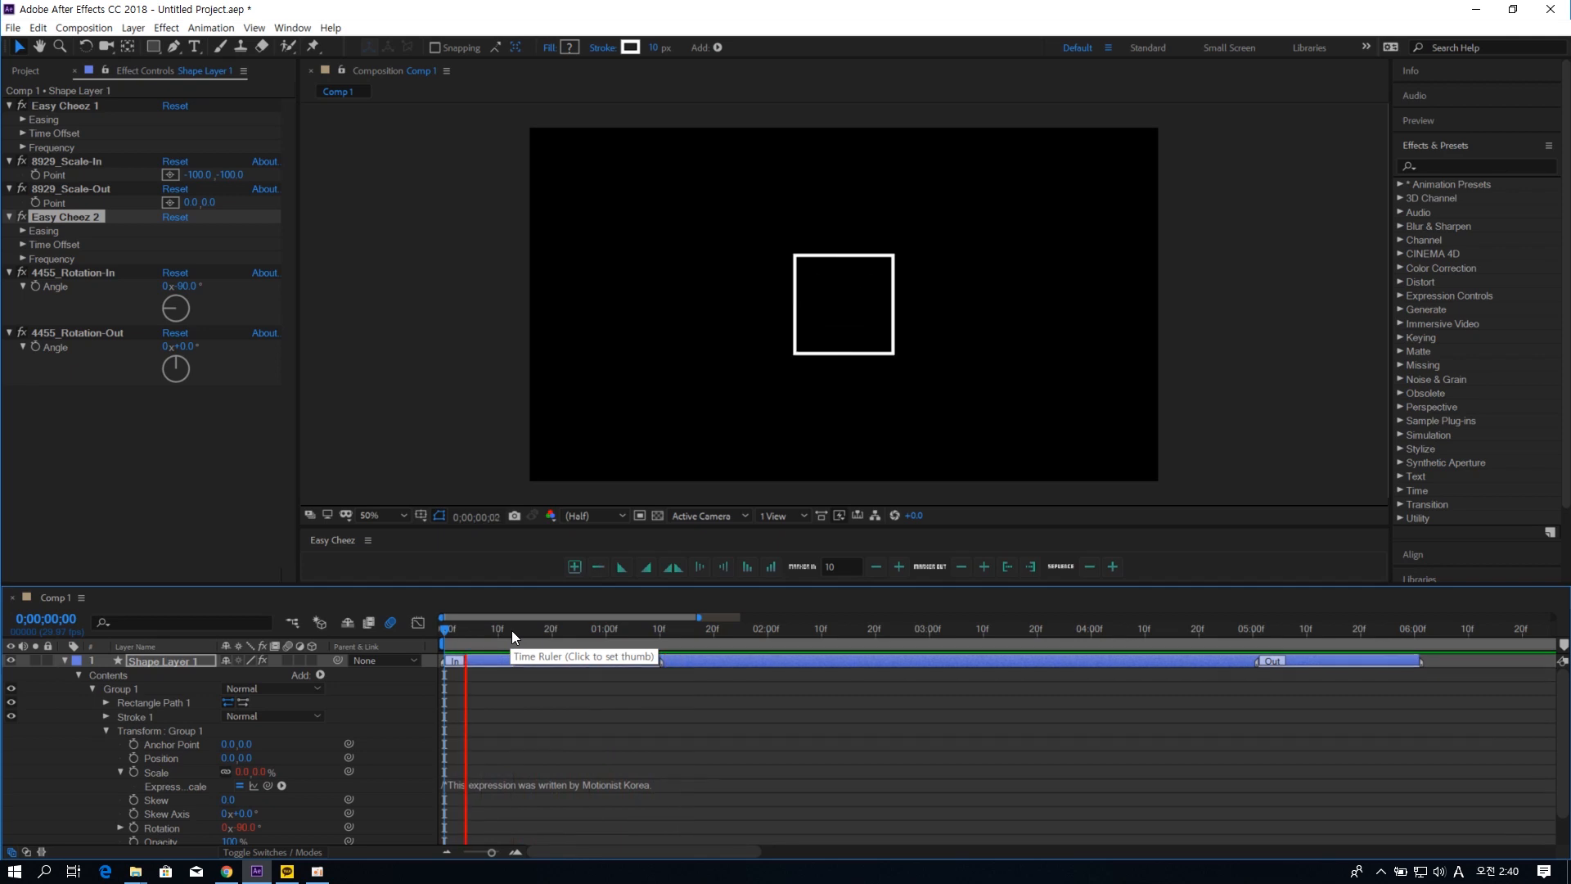
- Inspect the square's rotation at 0;00;00;20 and expand the Time Offset settings of Easy Cheez 2
click(524, 628)
mouse_move(523, 628)
mouse_down()
mouse_move(449, 628)
mouse_move(651, 636)
mouse_move(553, 636)
mouse_up()
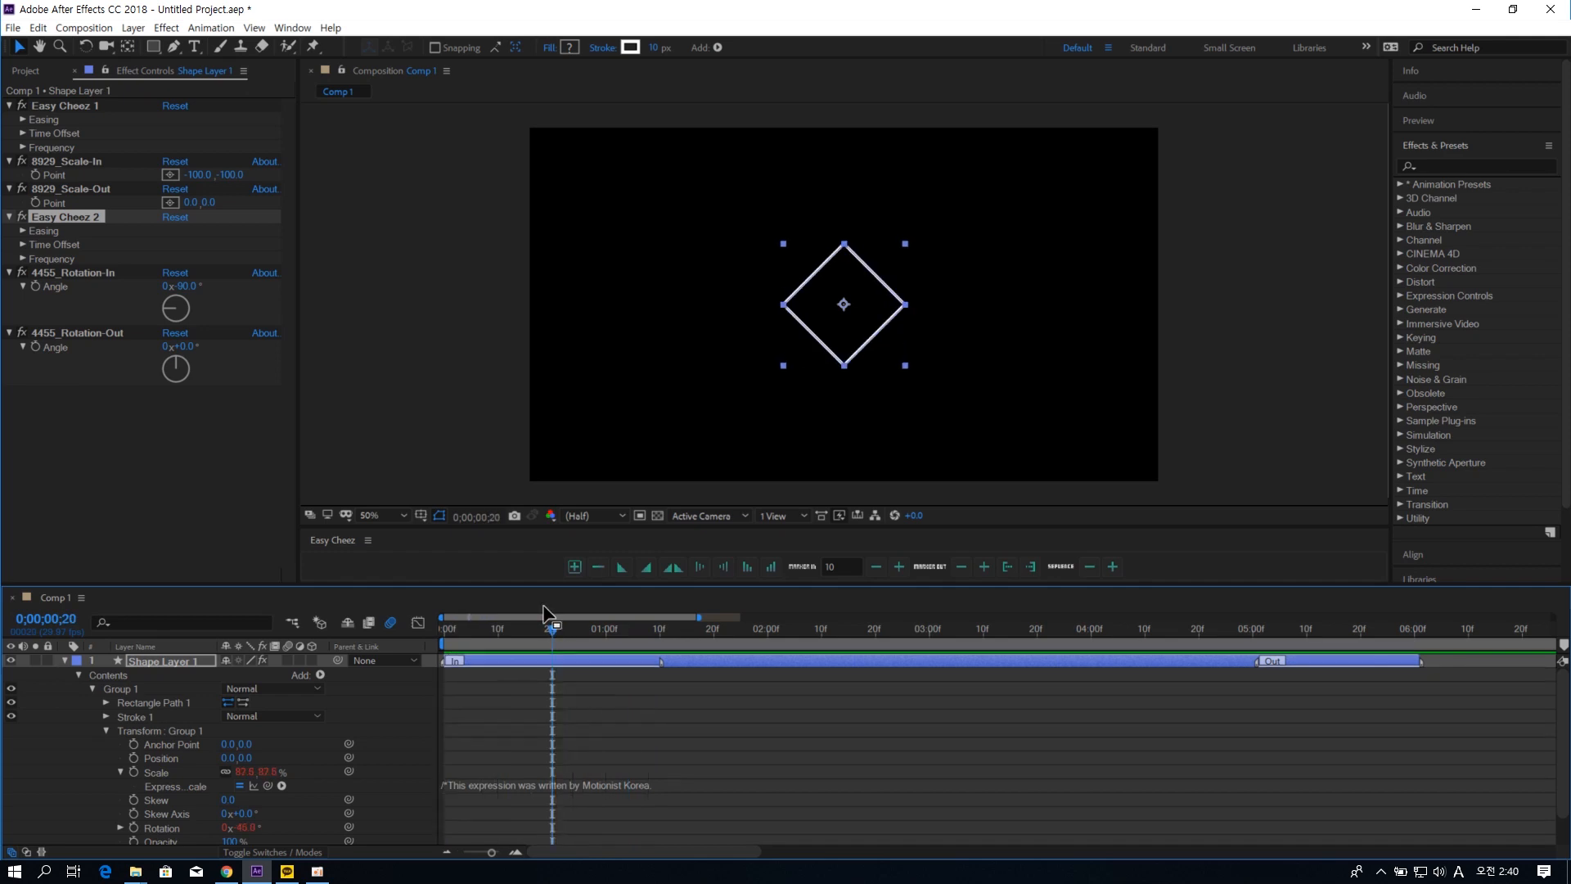
click(23, 245)
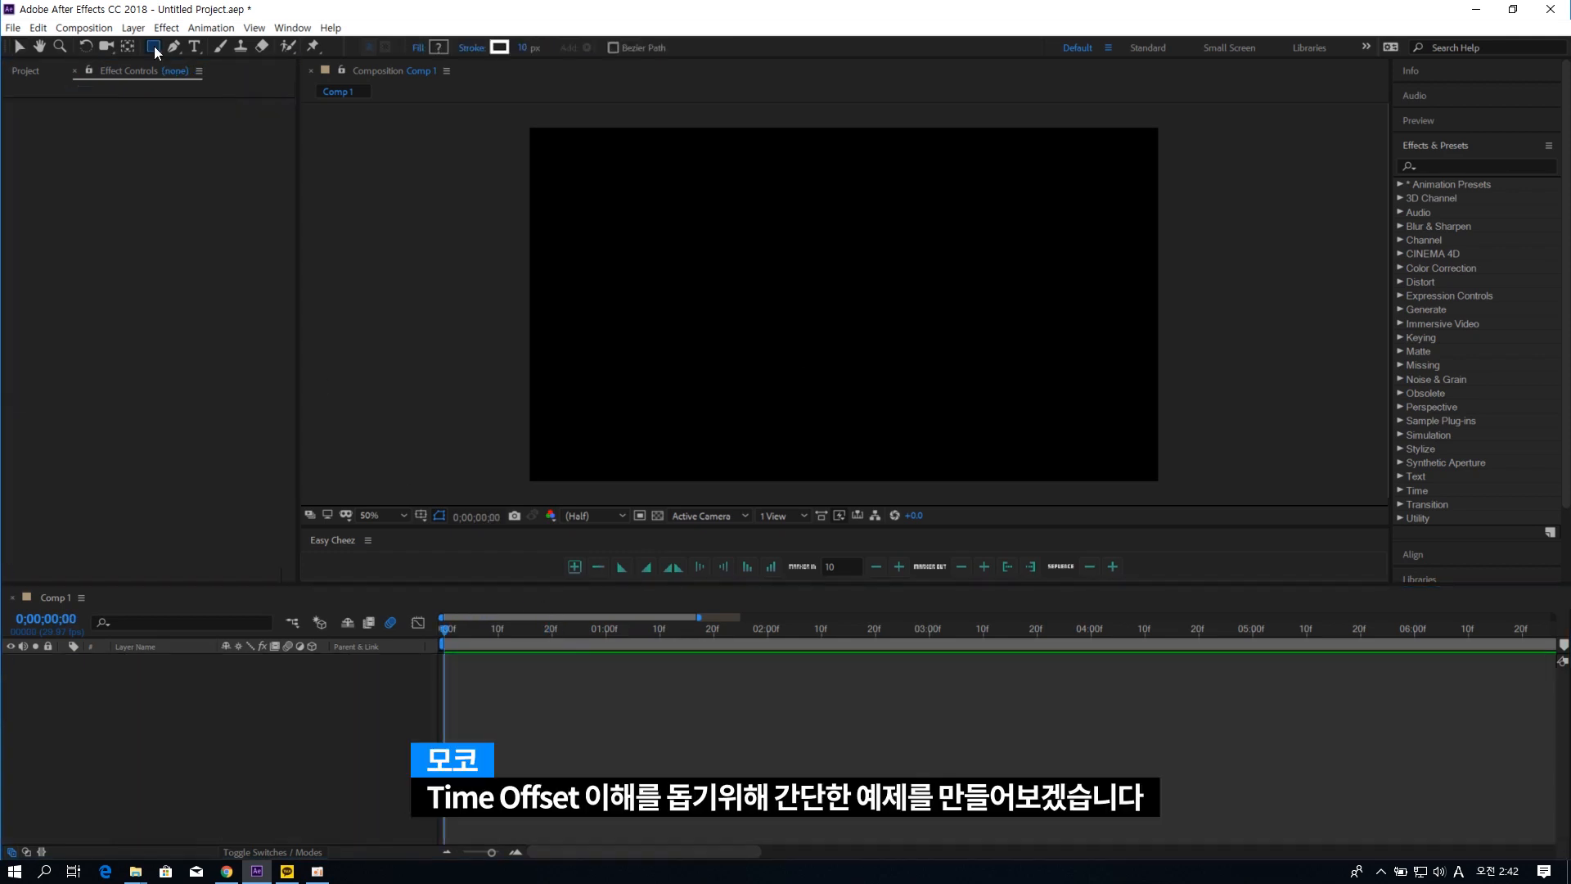
- Create an empty shape layer in Comp 1 and activate the Rectangle tool
key(v)
right_click(861, 309)
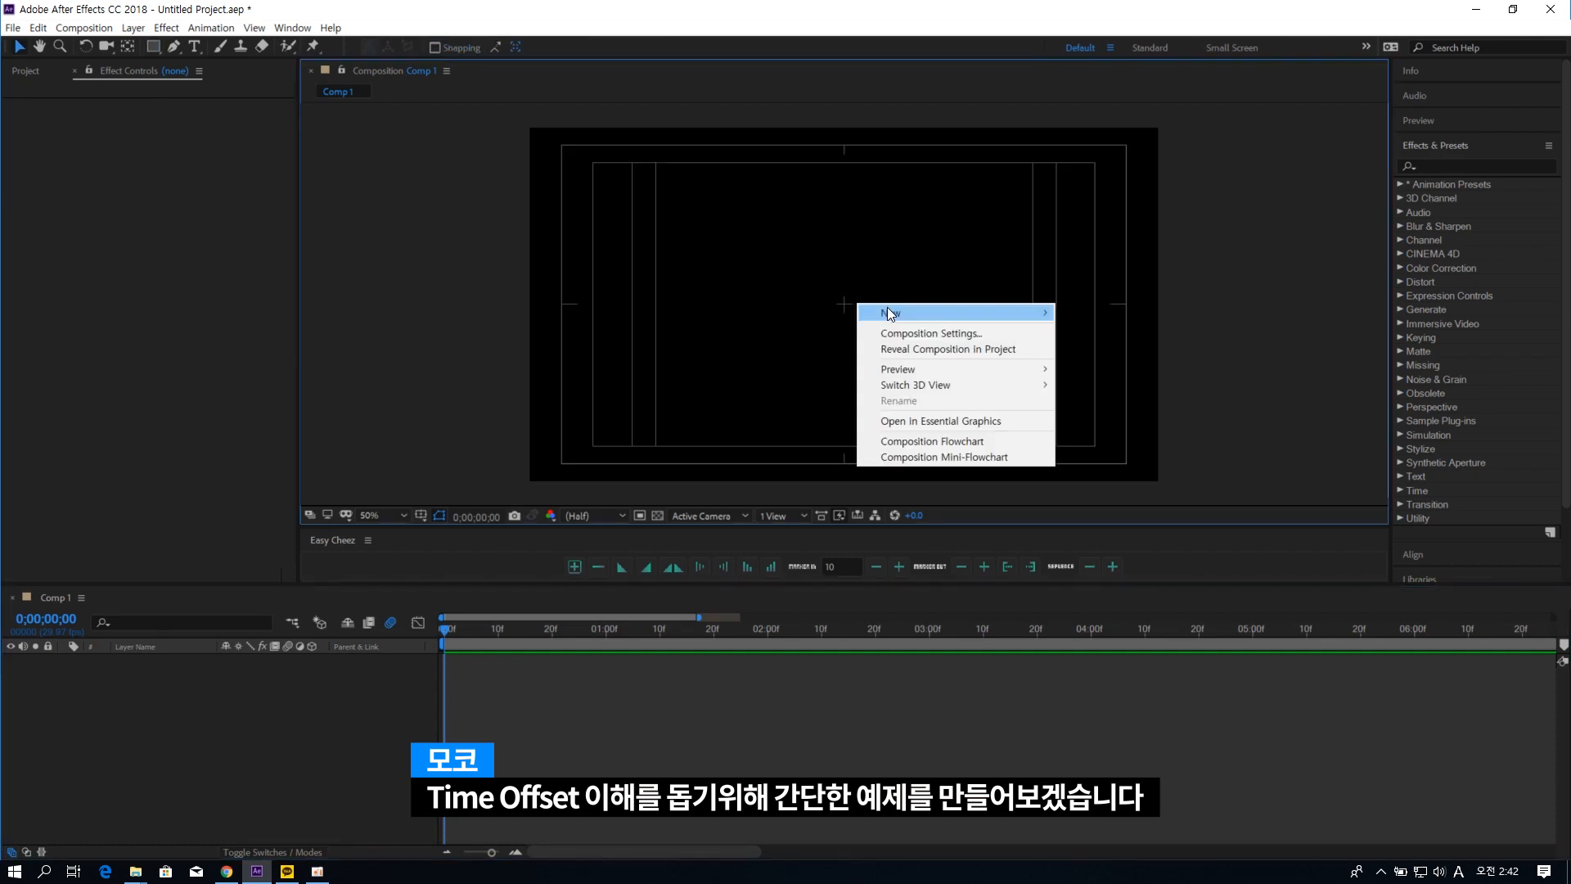
mouse_move(896, 313)
click(1178, 411)
key(q)
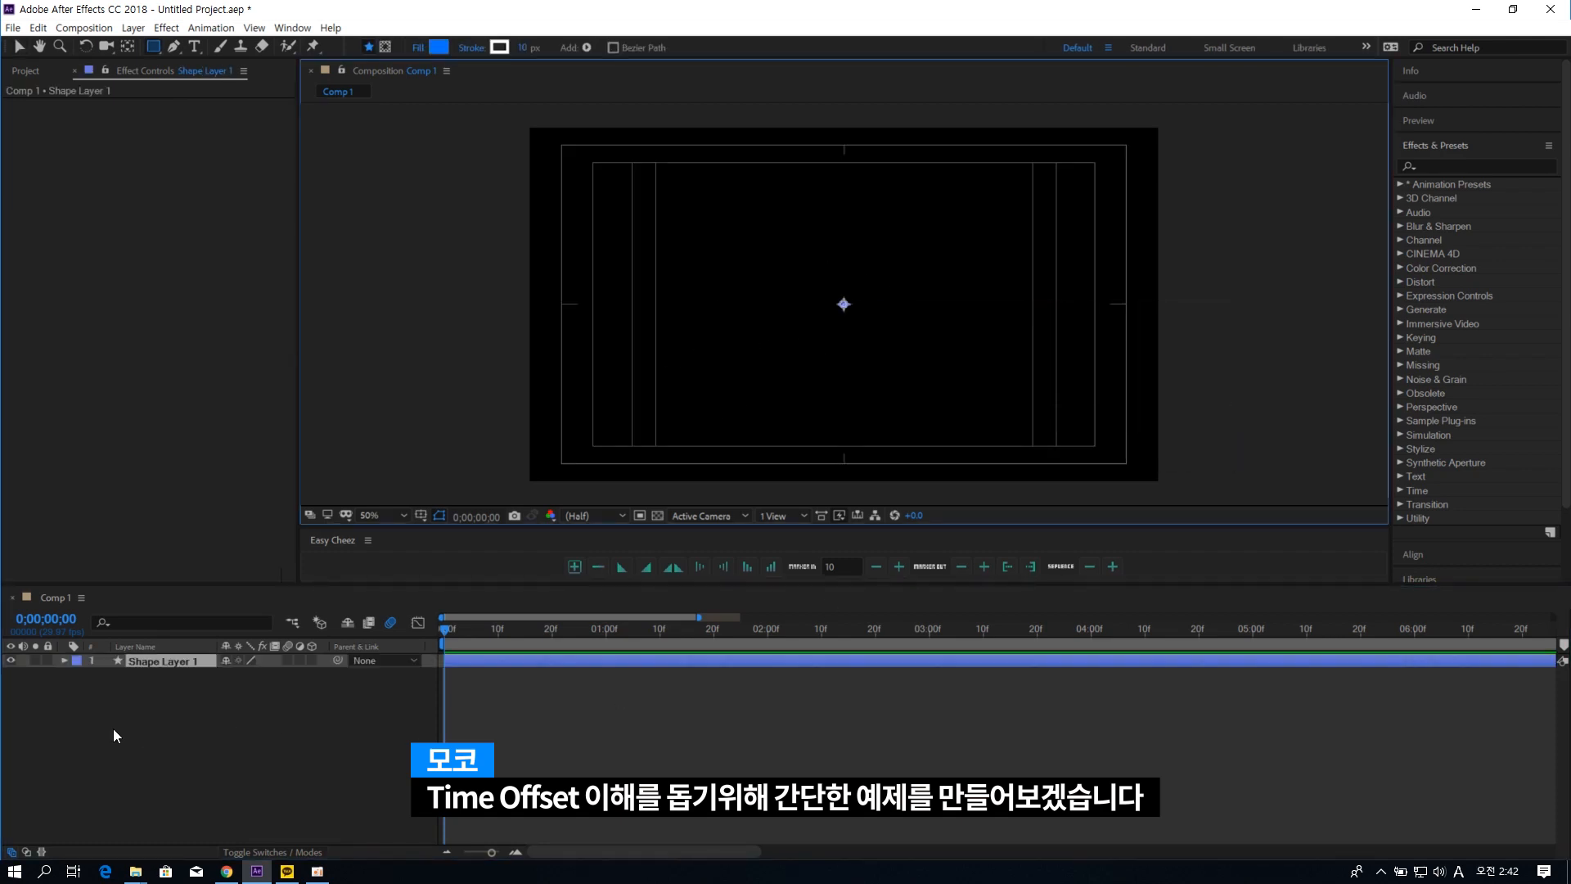
- Add a rectangle path and a stroke to the shape layer's contents and group them
click(65, 660)
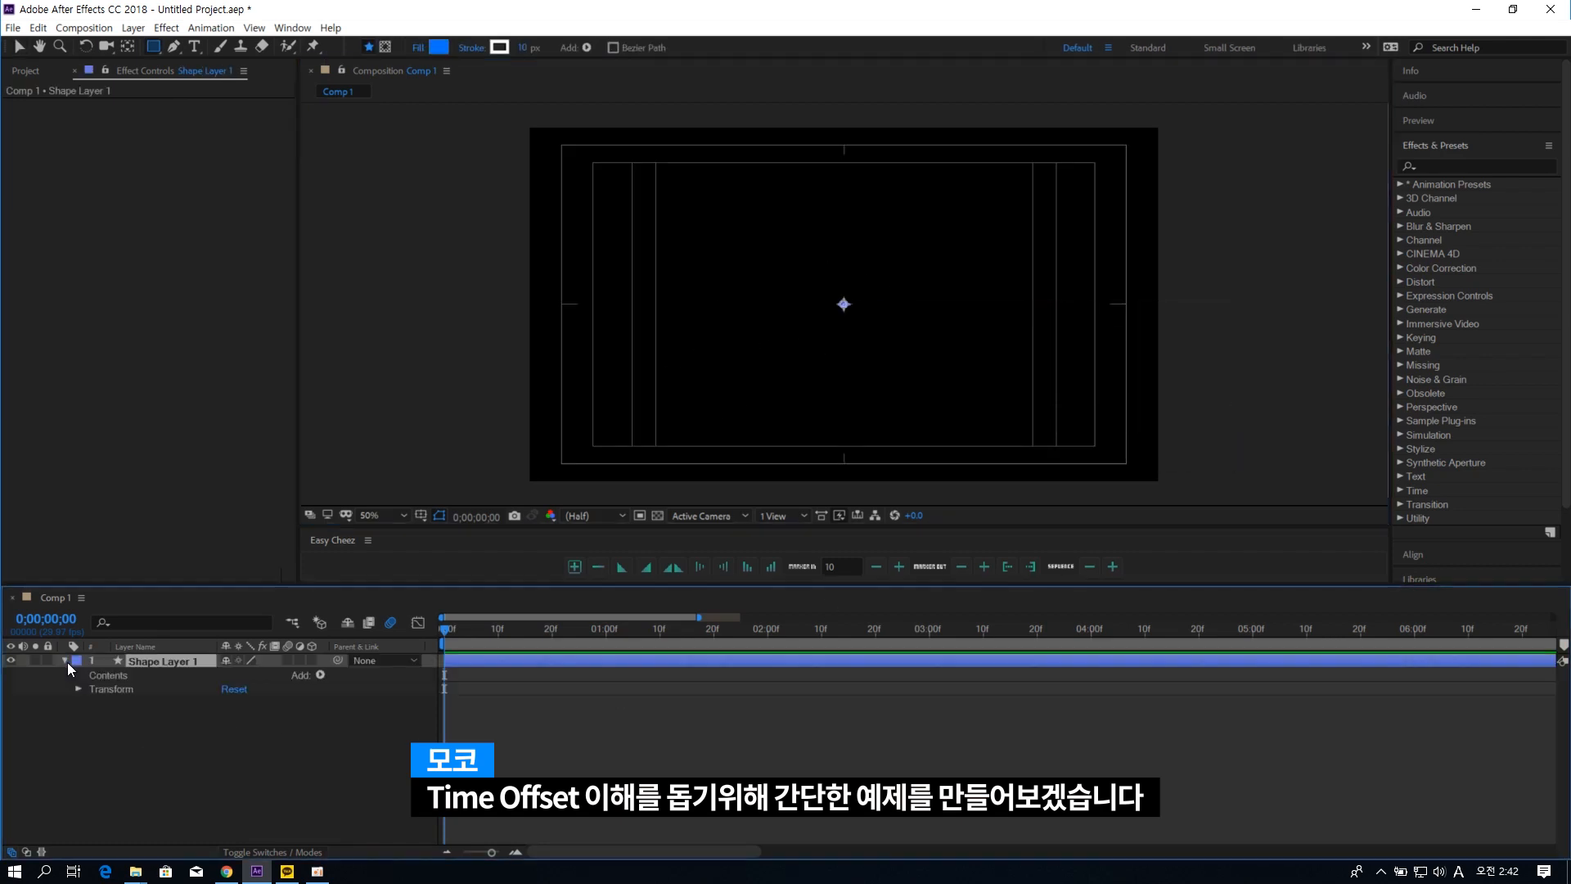
click(324, 675)
click(325, 371)
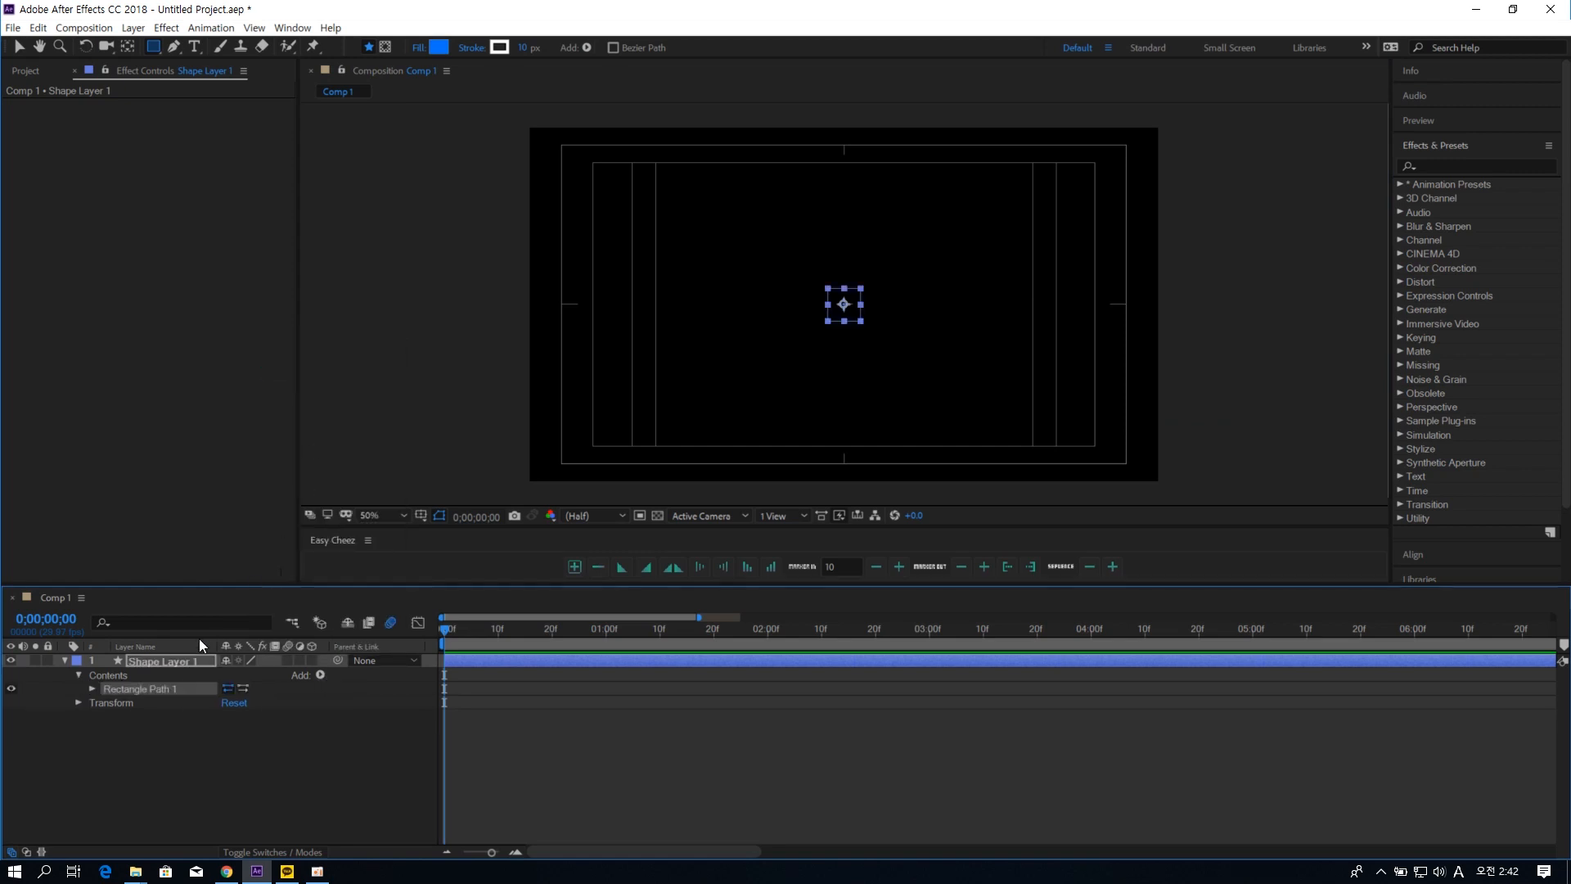
click(320, 675)
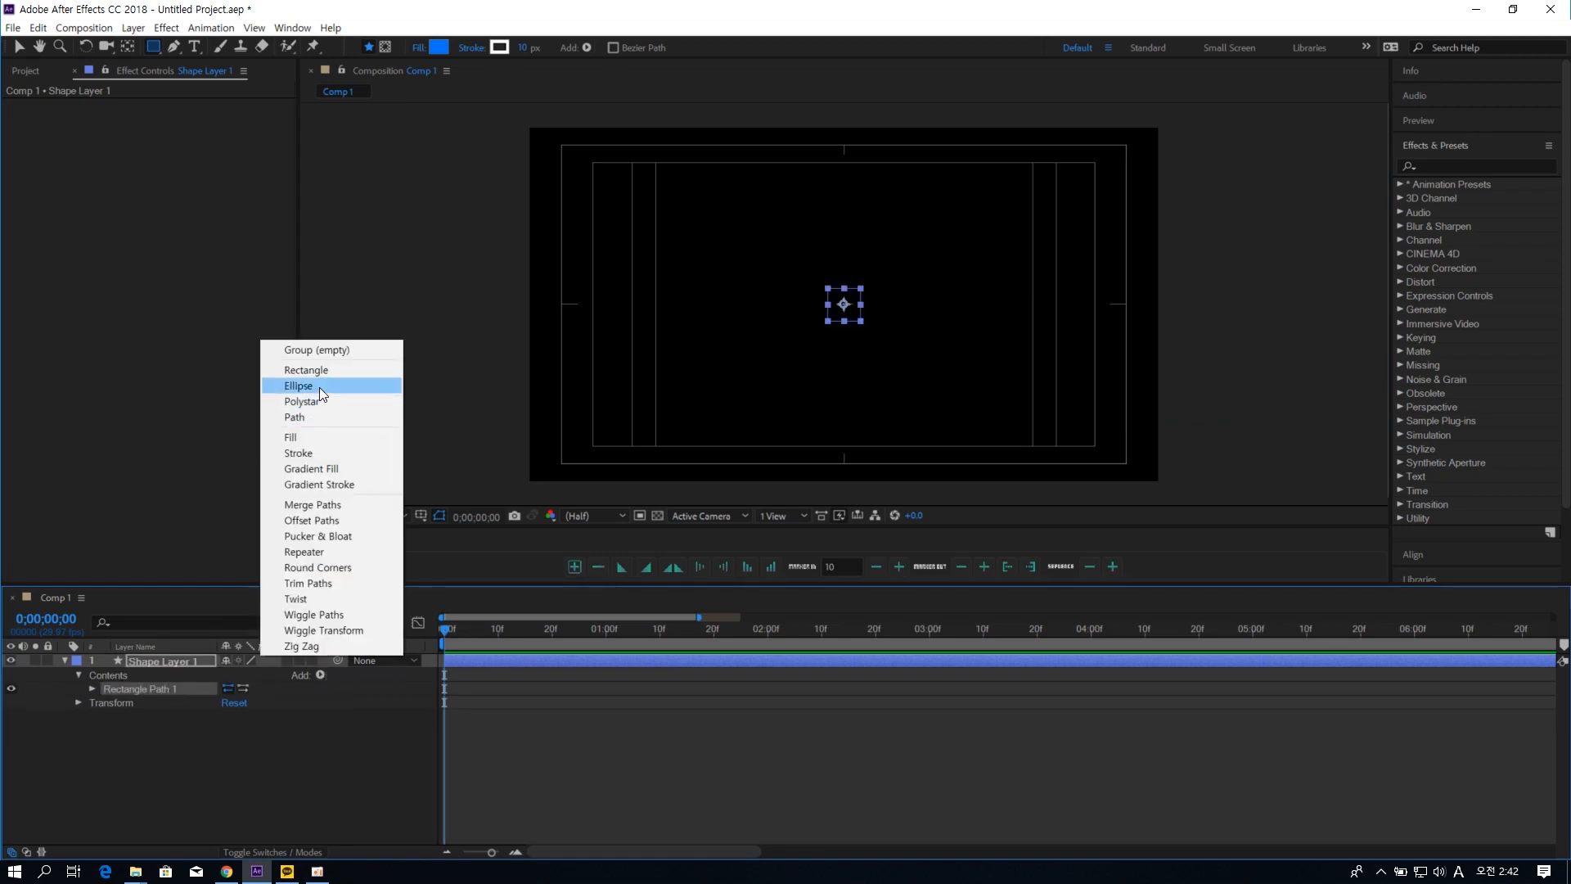
click(313, 450)
shift+click(149, 689)
key(ctrl+g)
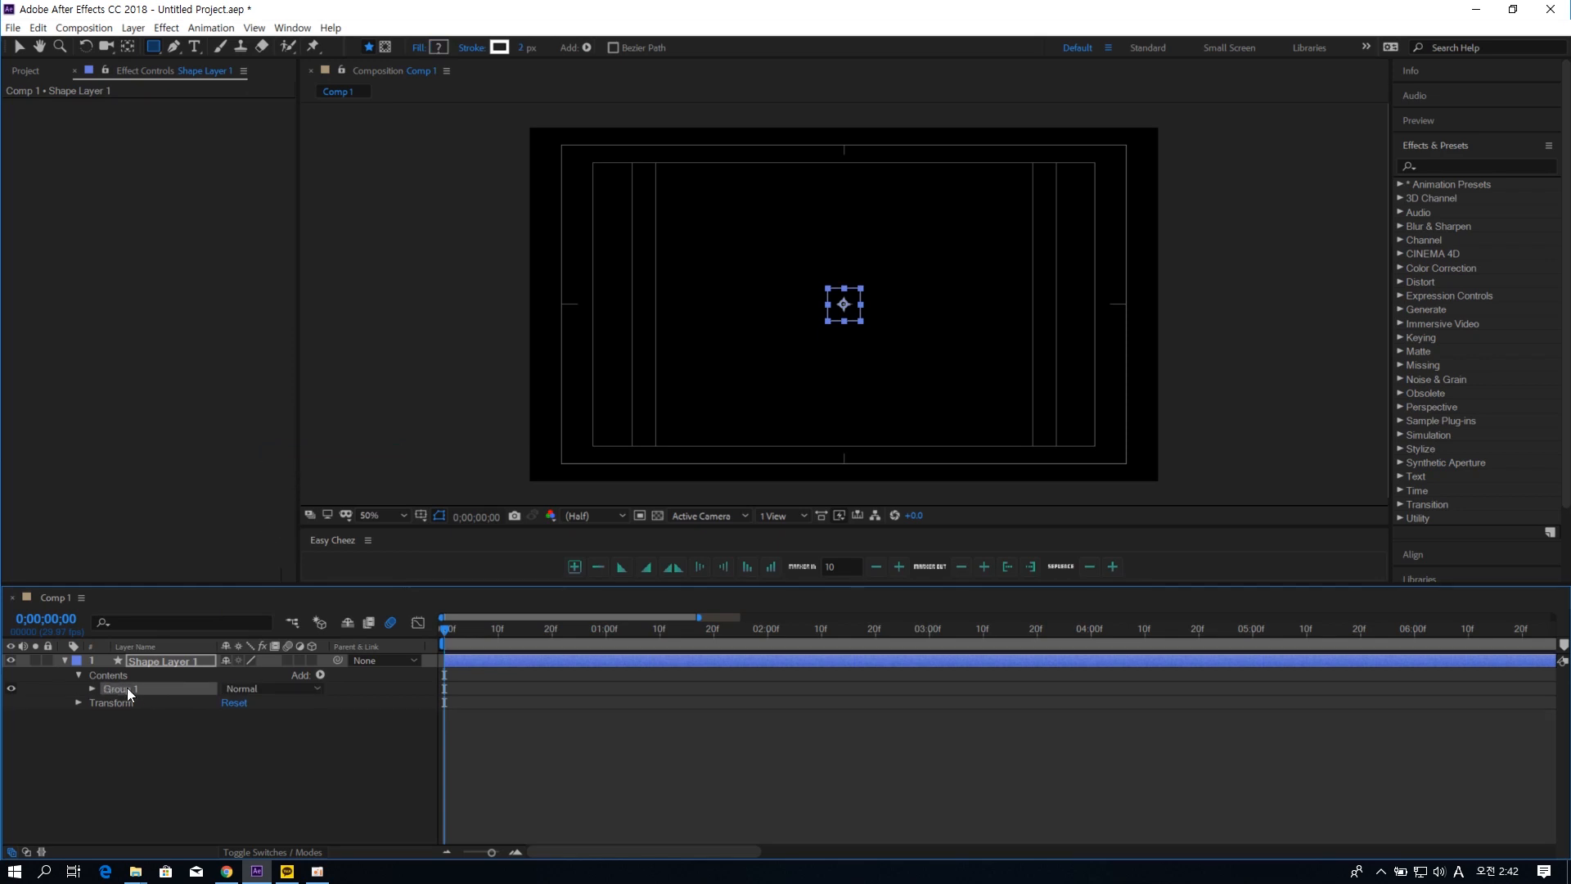
- Set the grouped rectangle's size to 200 × 200 and its stroke width to 10 px
click(92, 689)
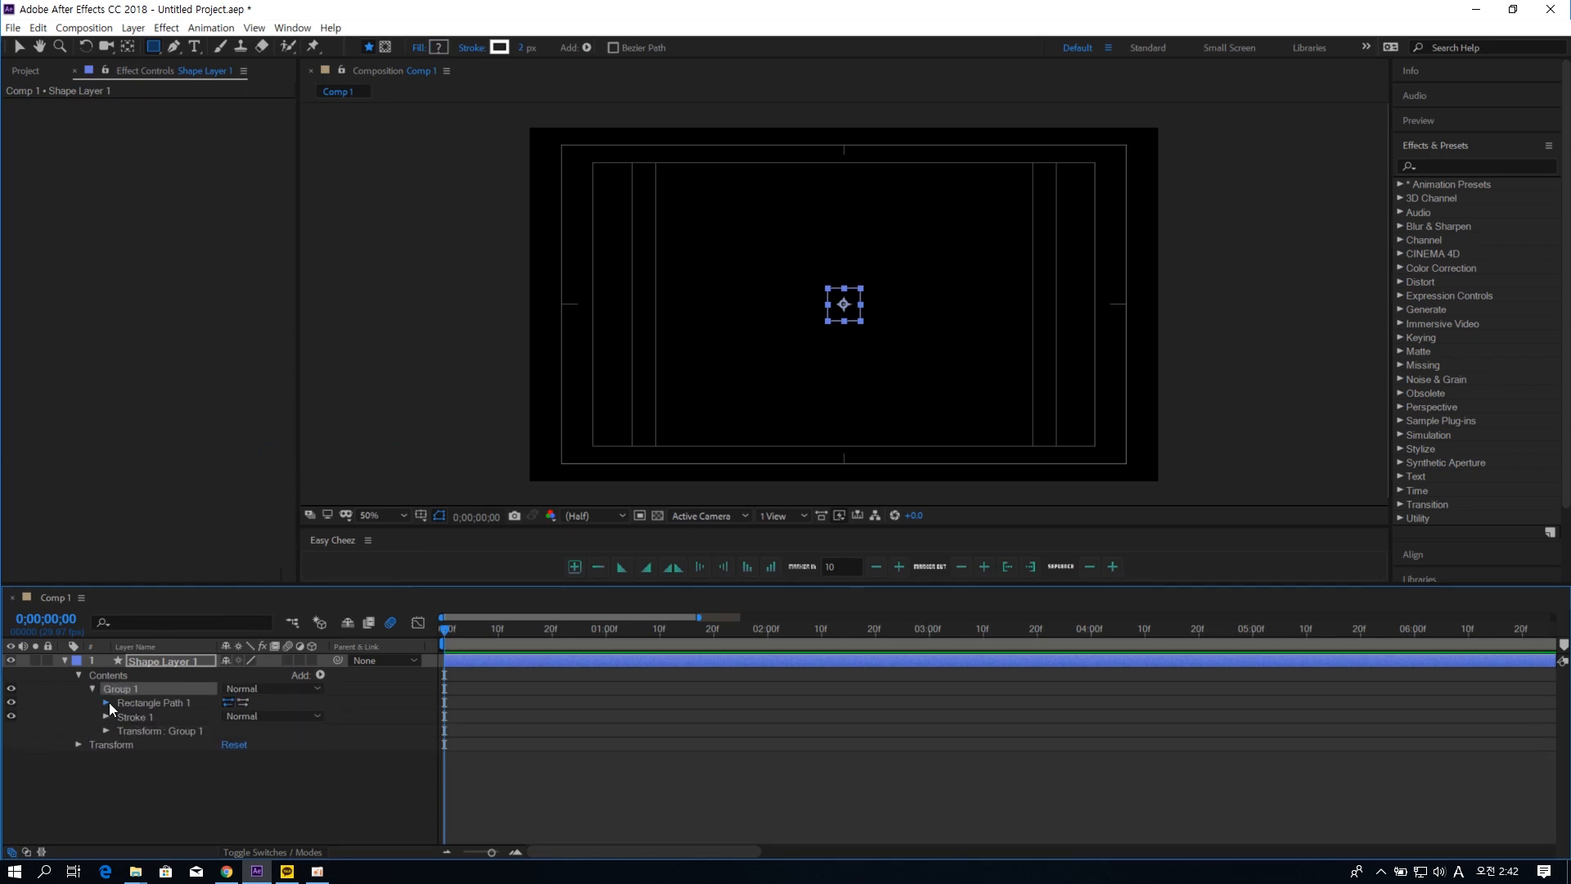
click(106, 702)
click(279, 716)
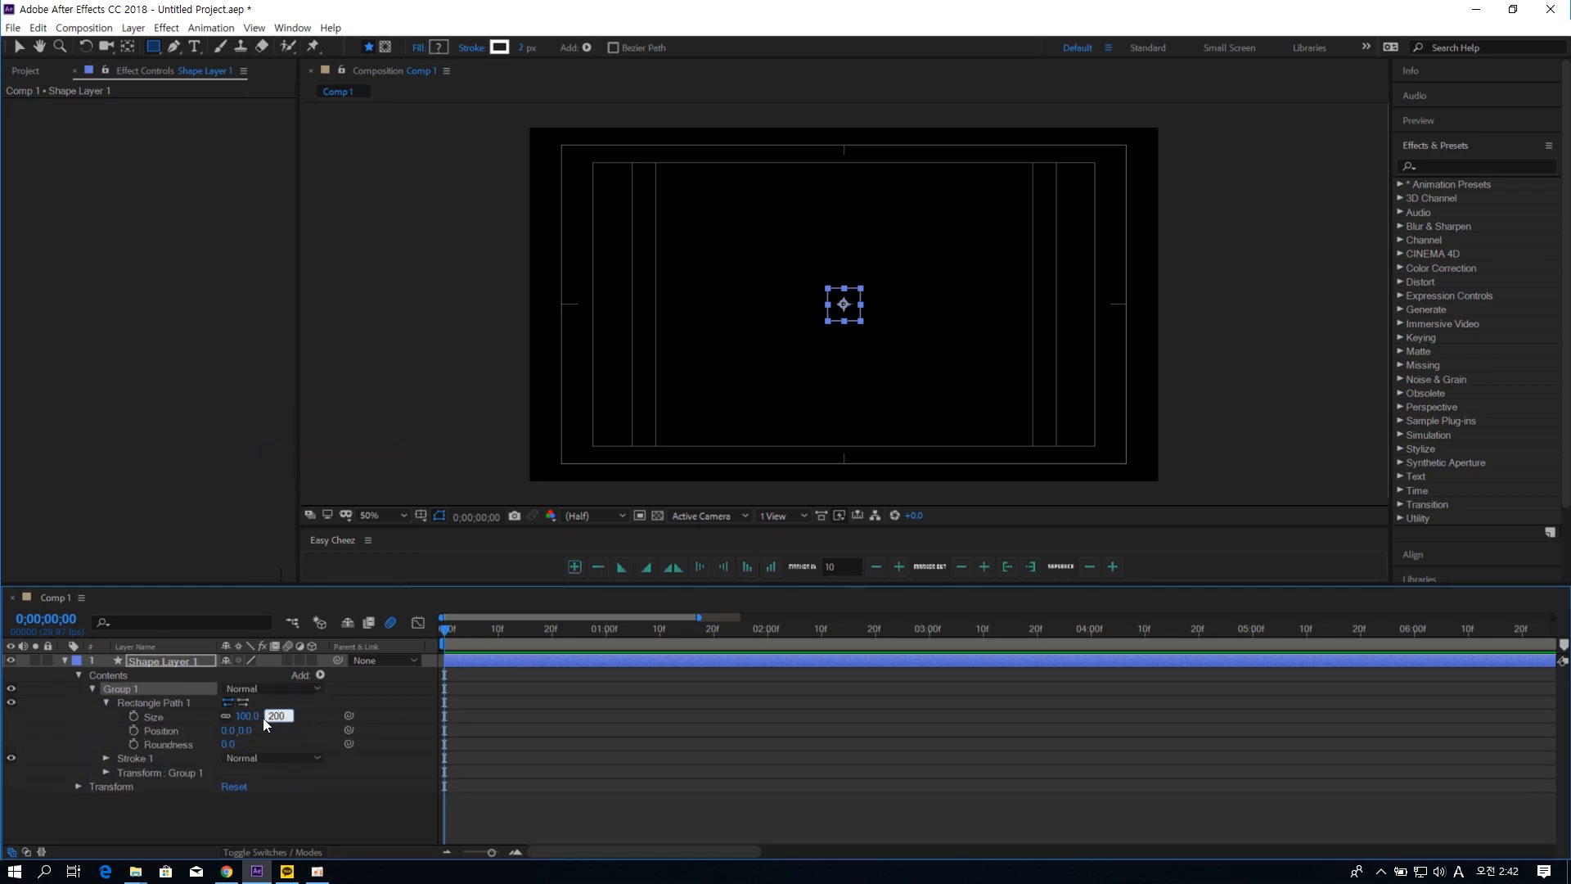
key(Return)
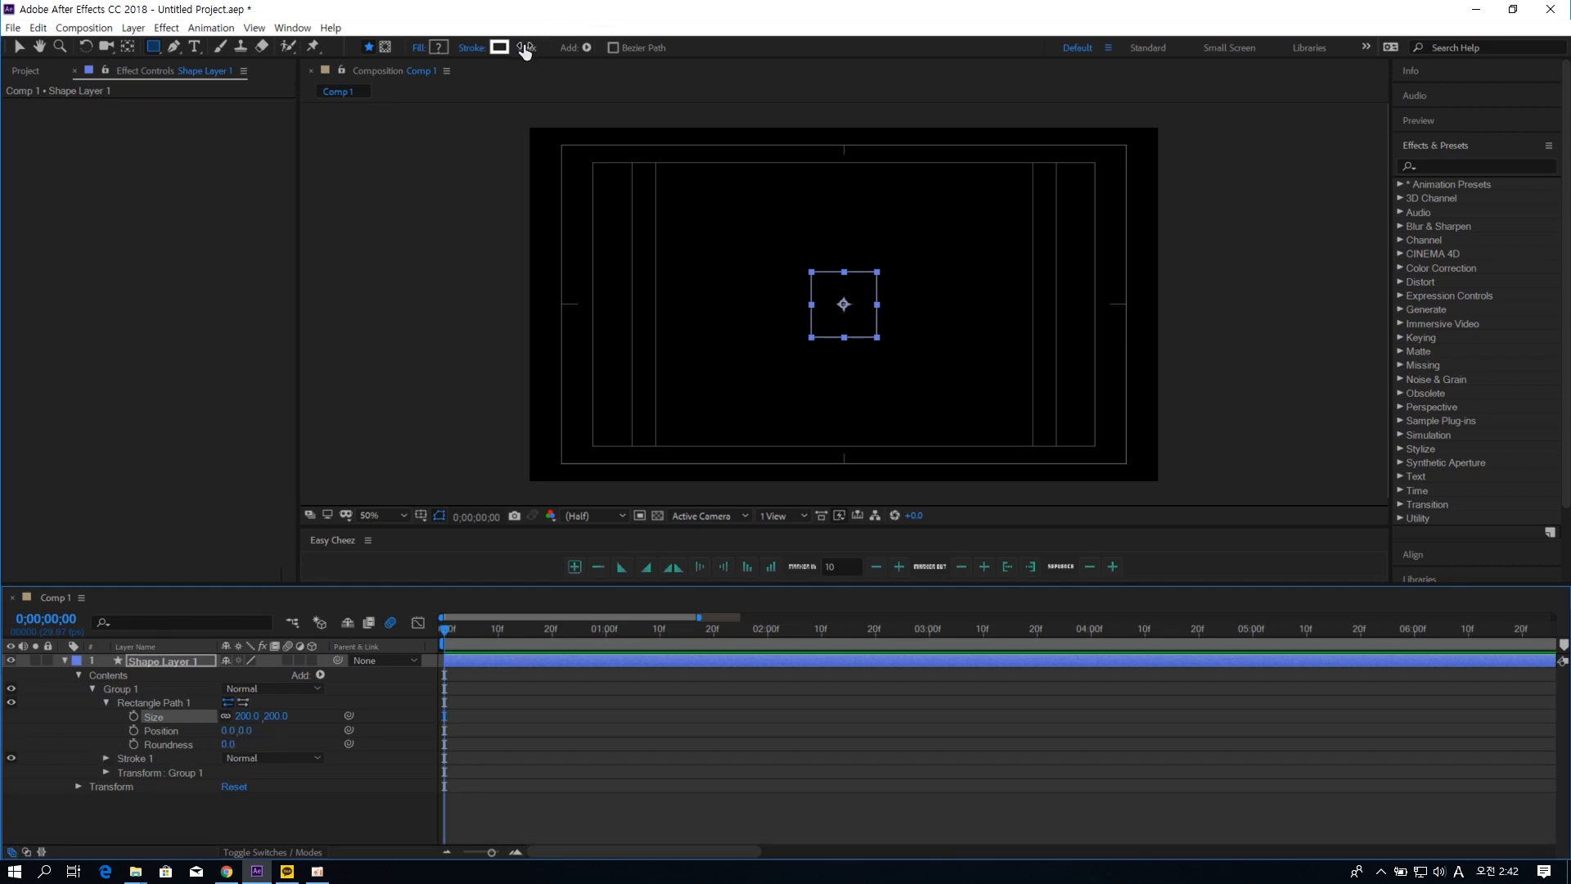
click(594, 302)
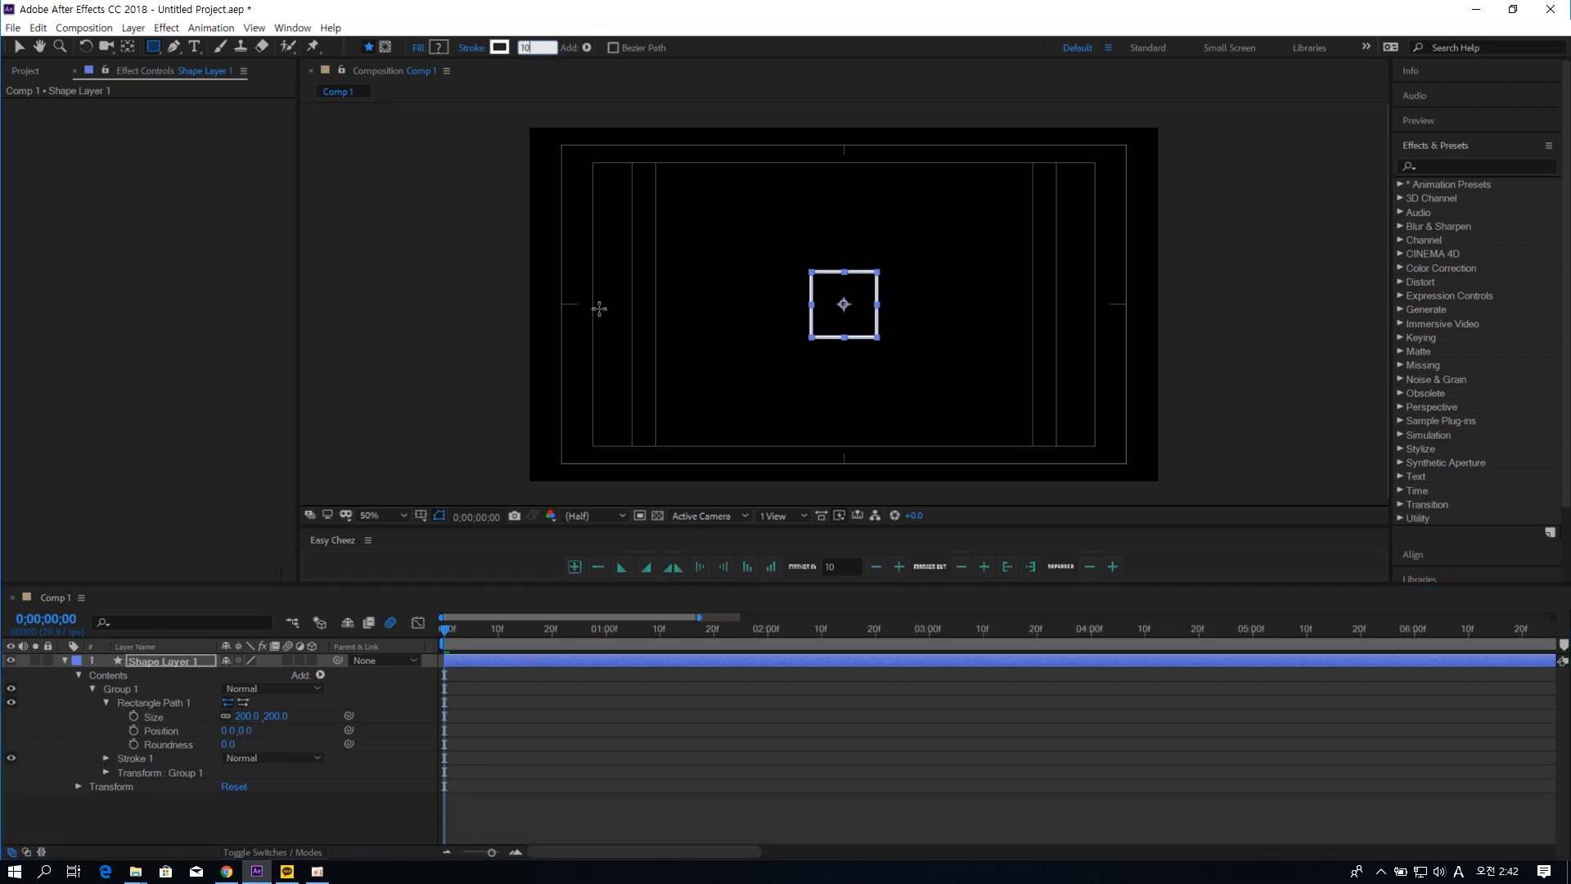
click(106, 702)
- Duplicate the square's group, naming the original group Large and the duplicate Small
click(129, 690)
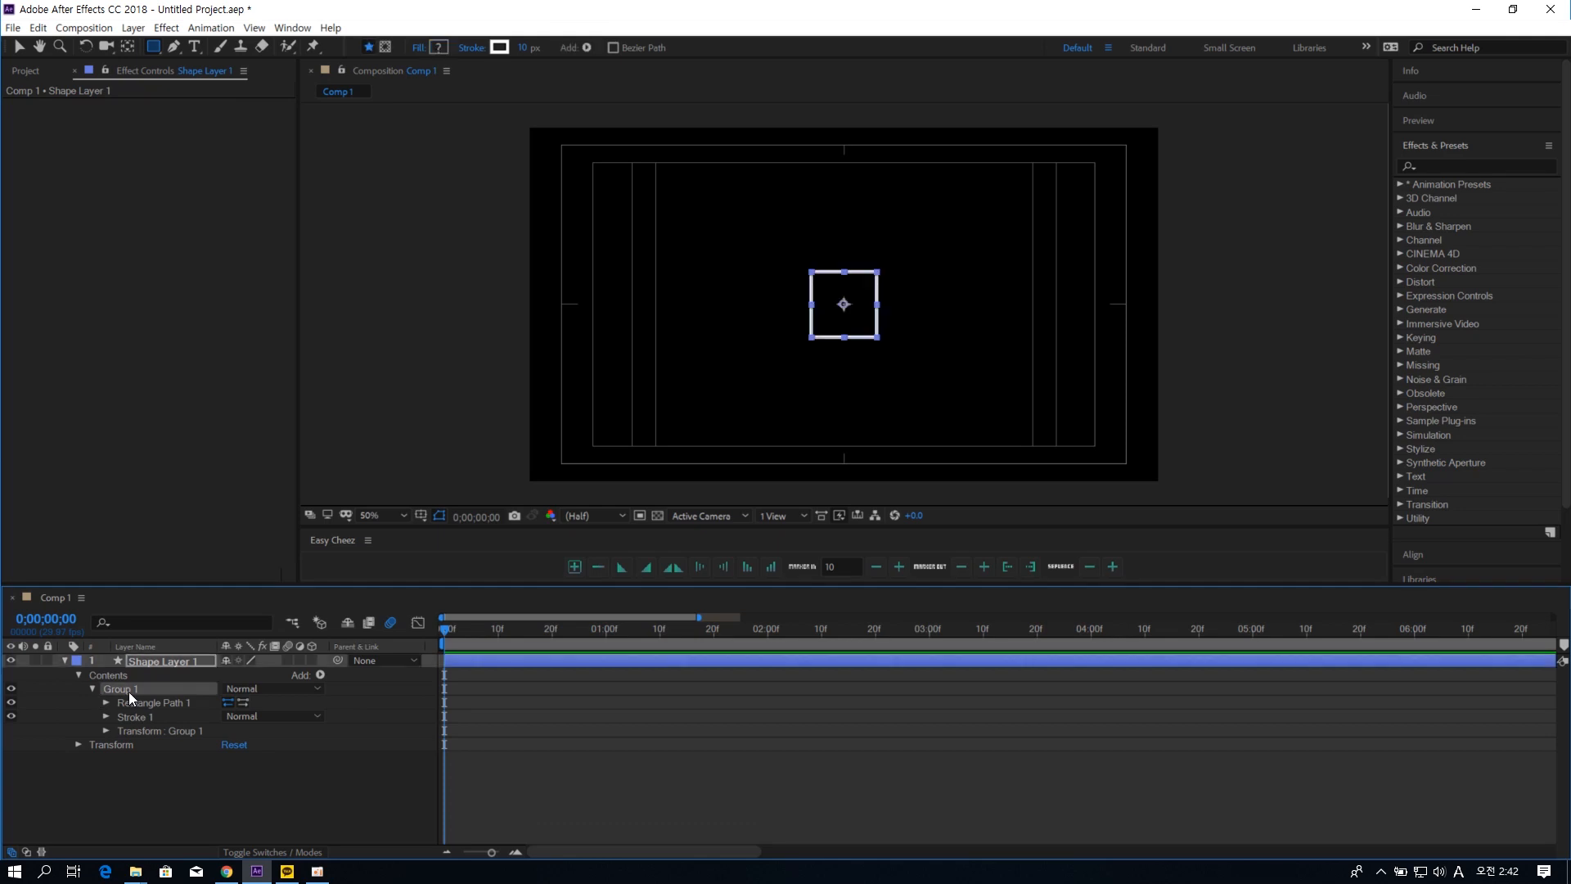
key(ctrl+d)
click(119, 702)
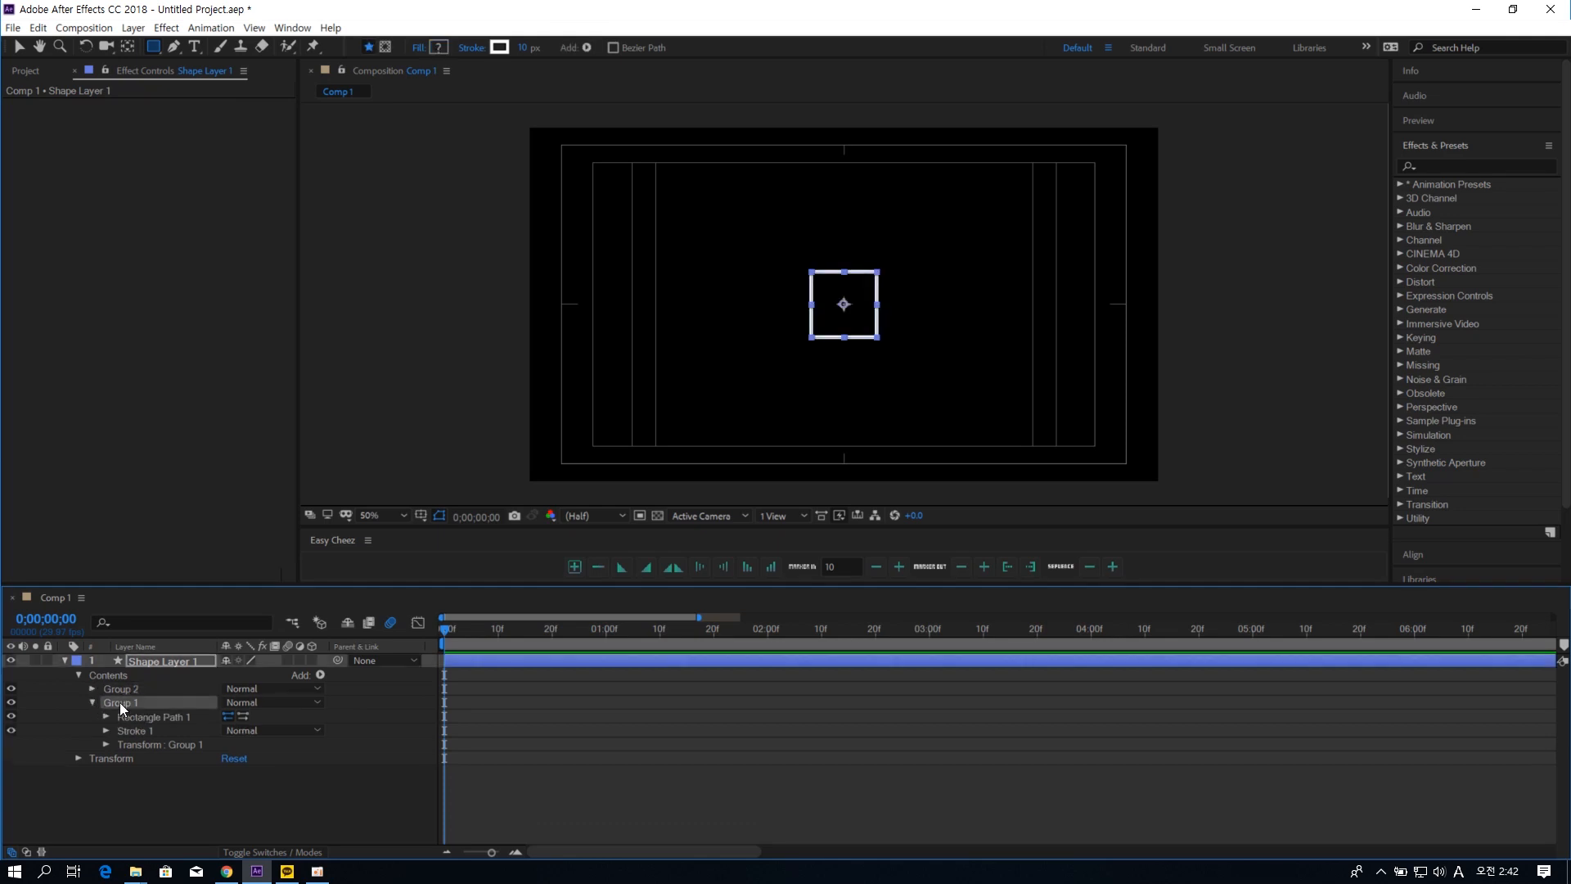
key(Return)
text(Large)
key(Return)
click(135, 689)
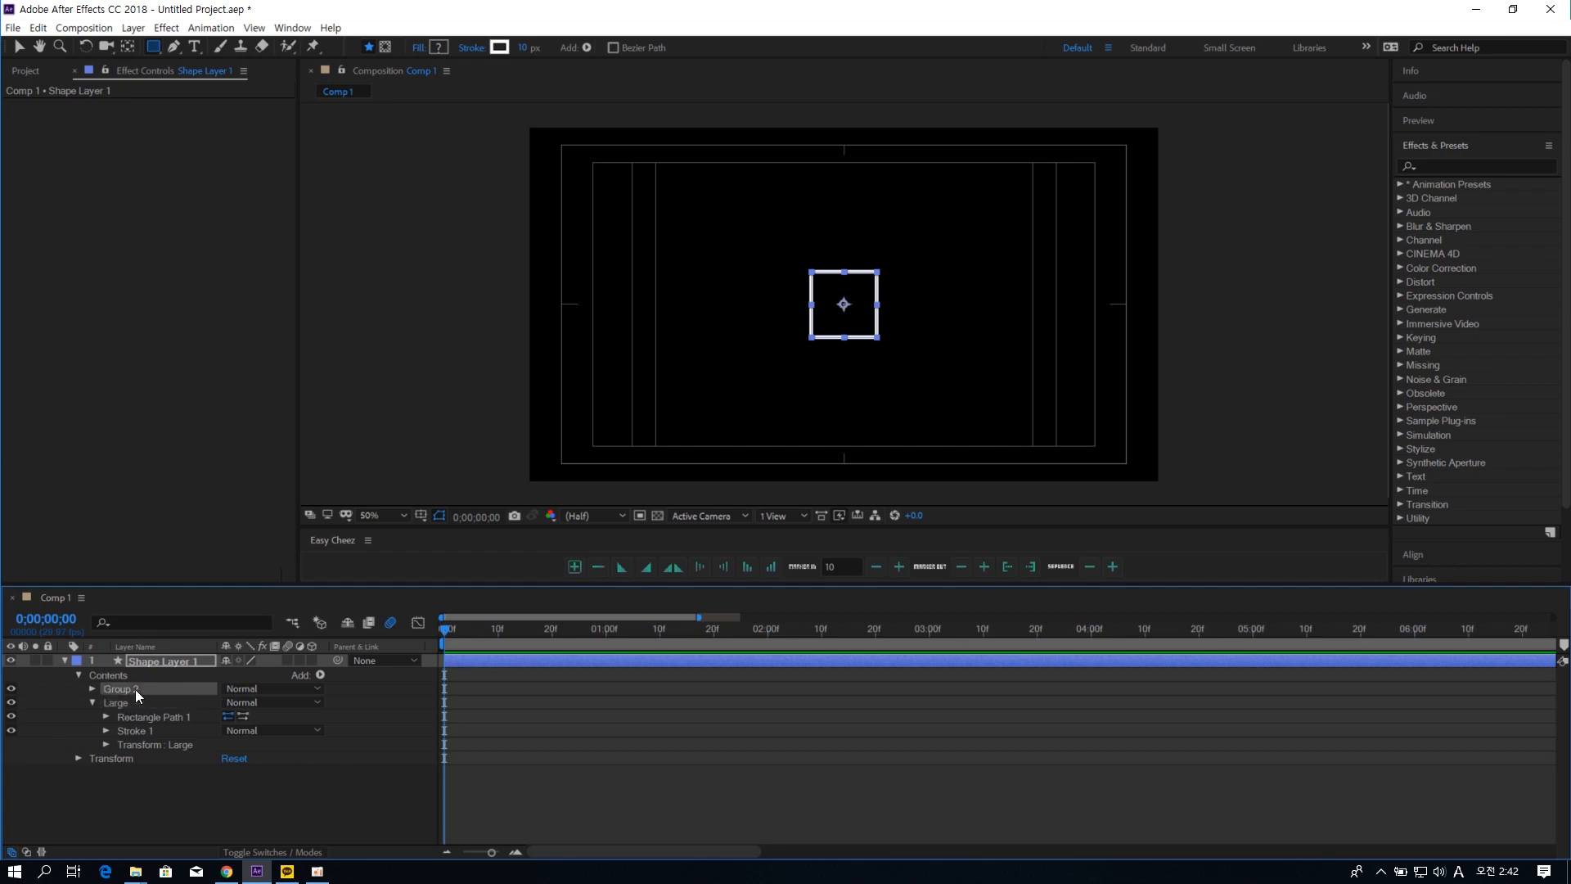
key(Return)
text(Small)
key(Return)
- Set the Small group's rectangle size to 100 × 100, deselect everything and show the composition at 100%
click(91, 689)
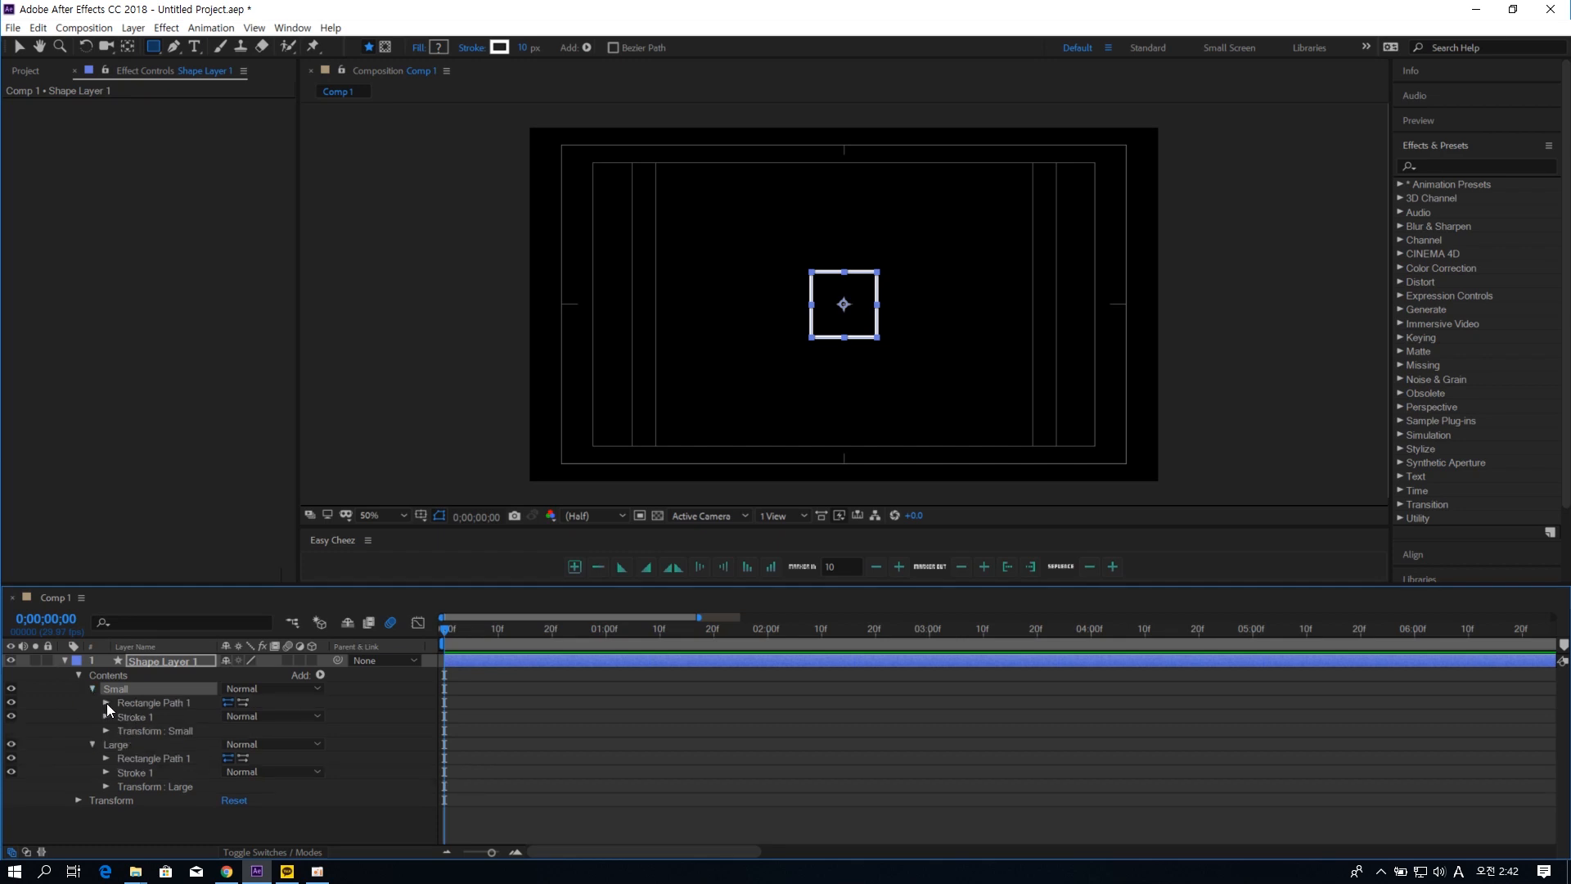
click(106, 703)
click(277, 715)
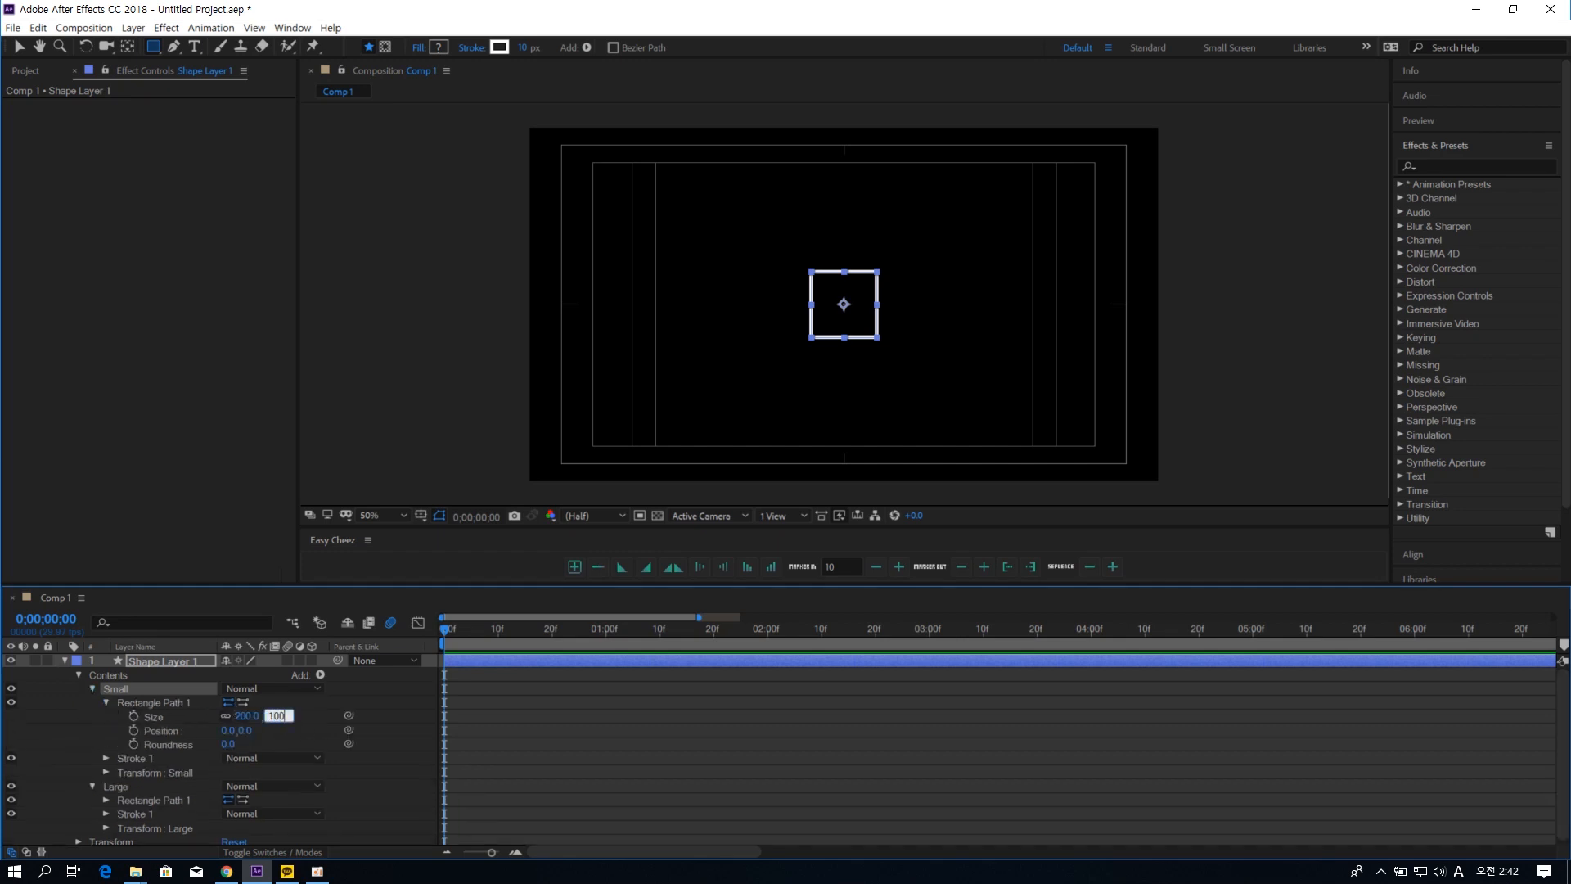
key(Return)
click(764, 743)
key(period)
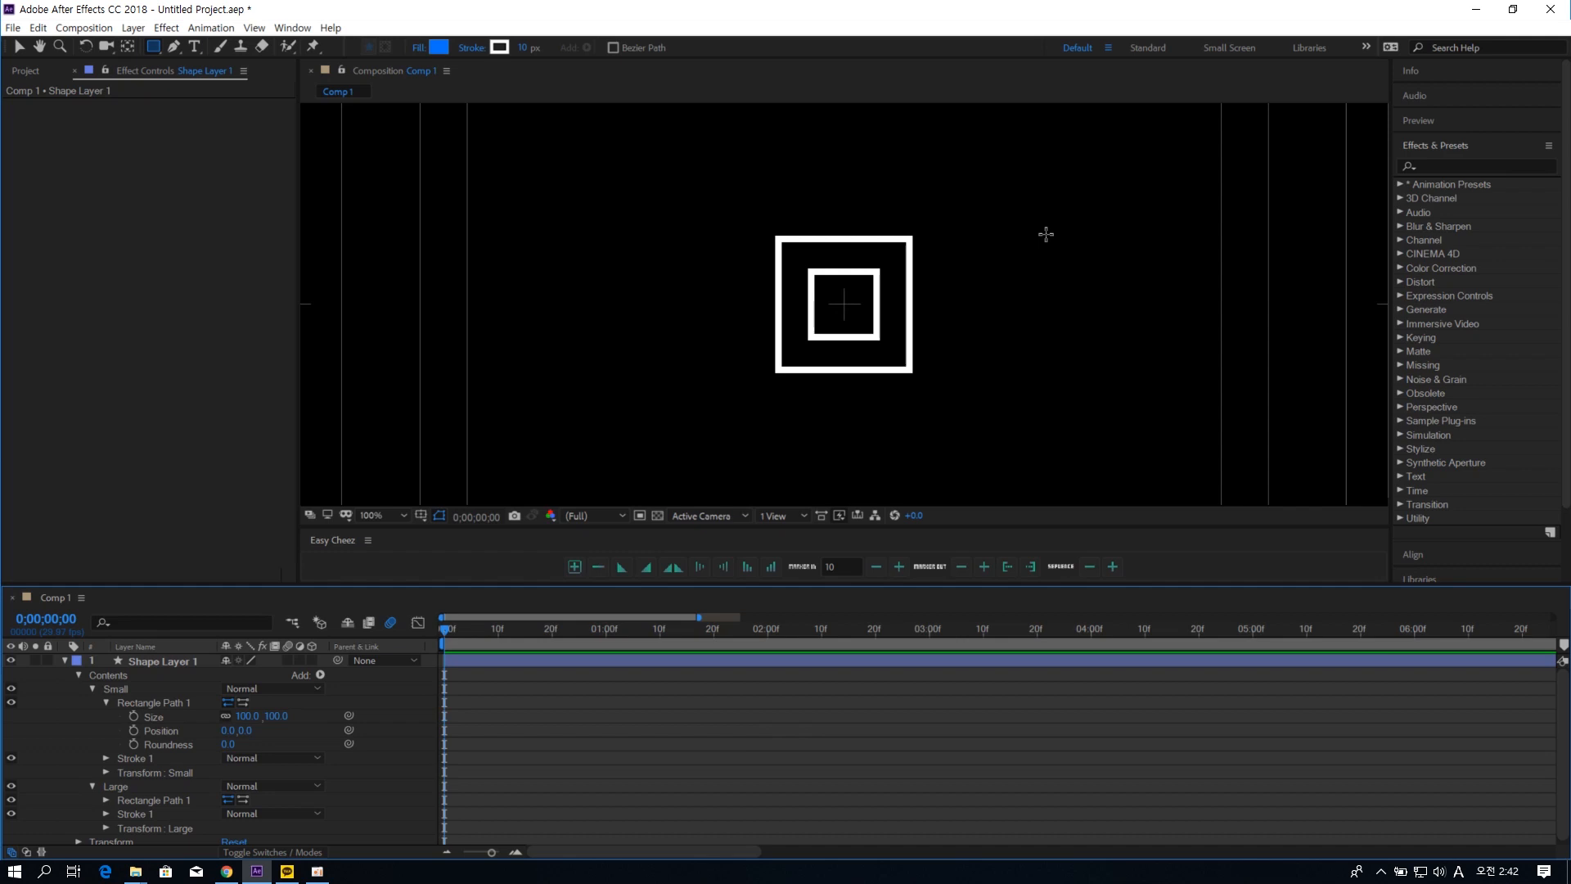
- Select the shape layer with the Selection tool and reorder its contents so the Large group is above Small
key(v)
click(880, 368)
drag(110, 786, 145, 684)
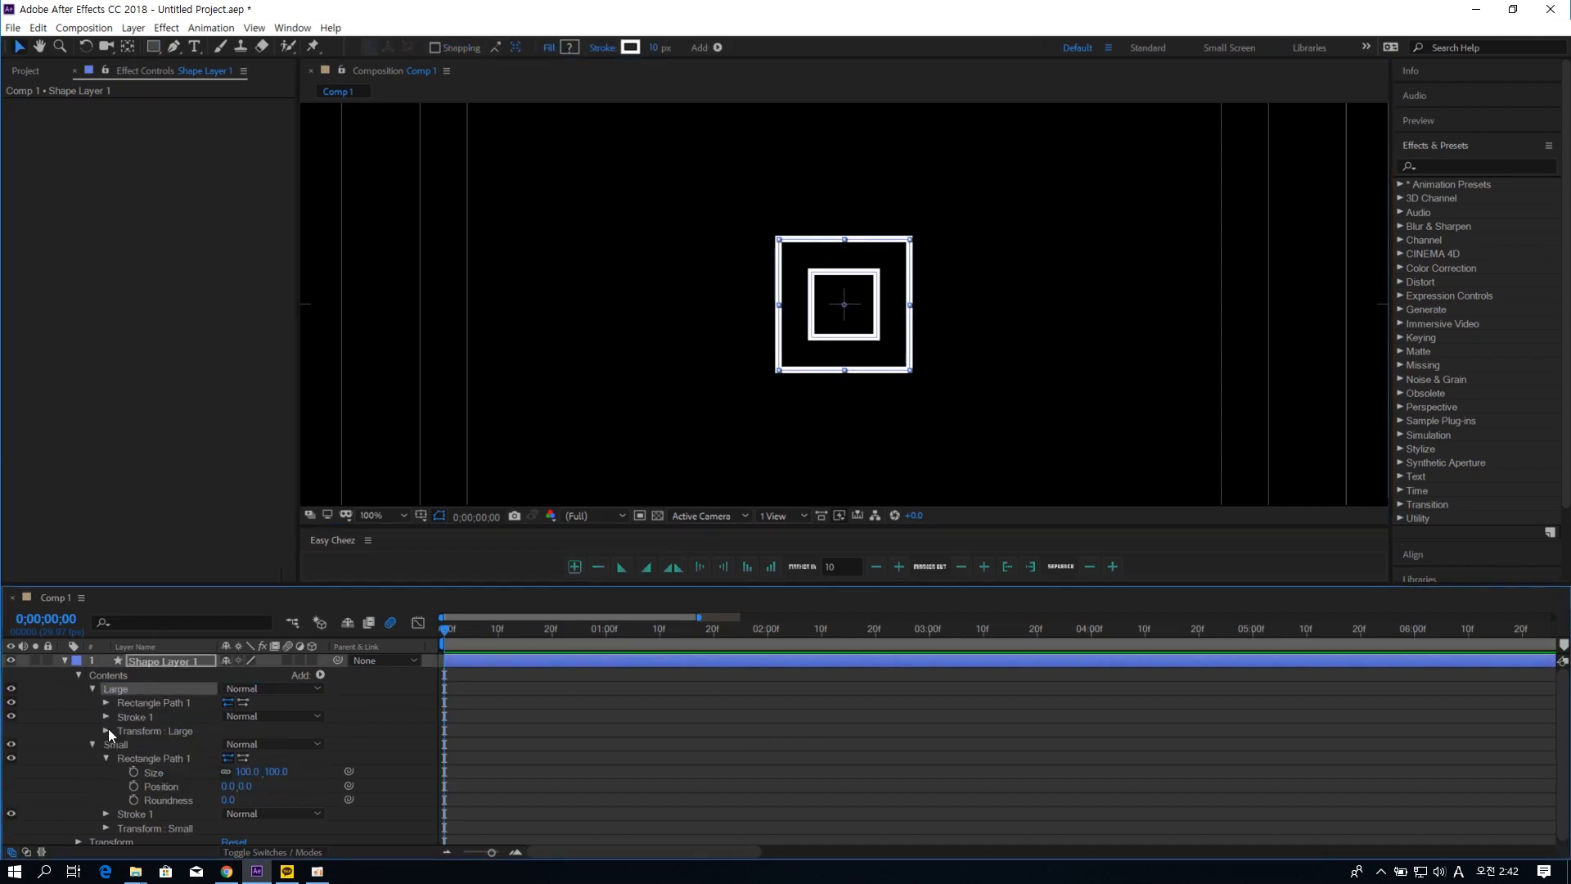
- Apply Easy Cheez to the Position of the Large group's rectangle path
click(104, 701)
click(174, 733)
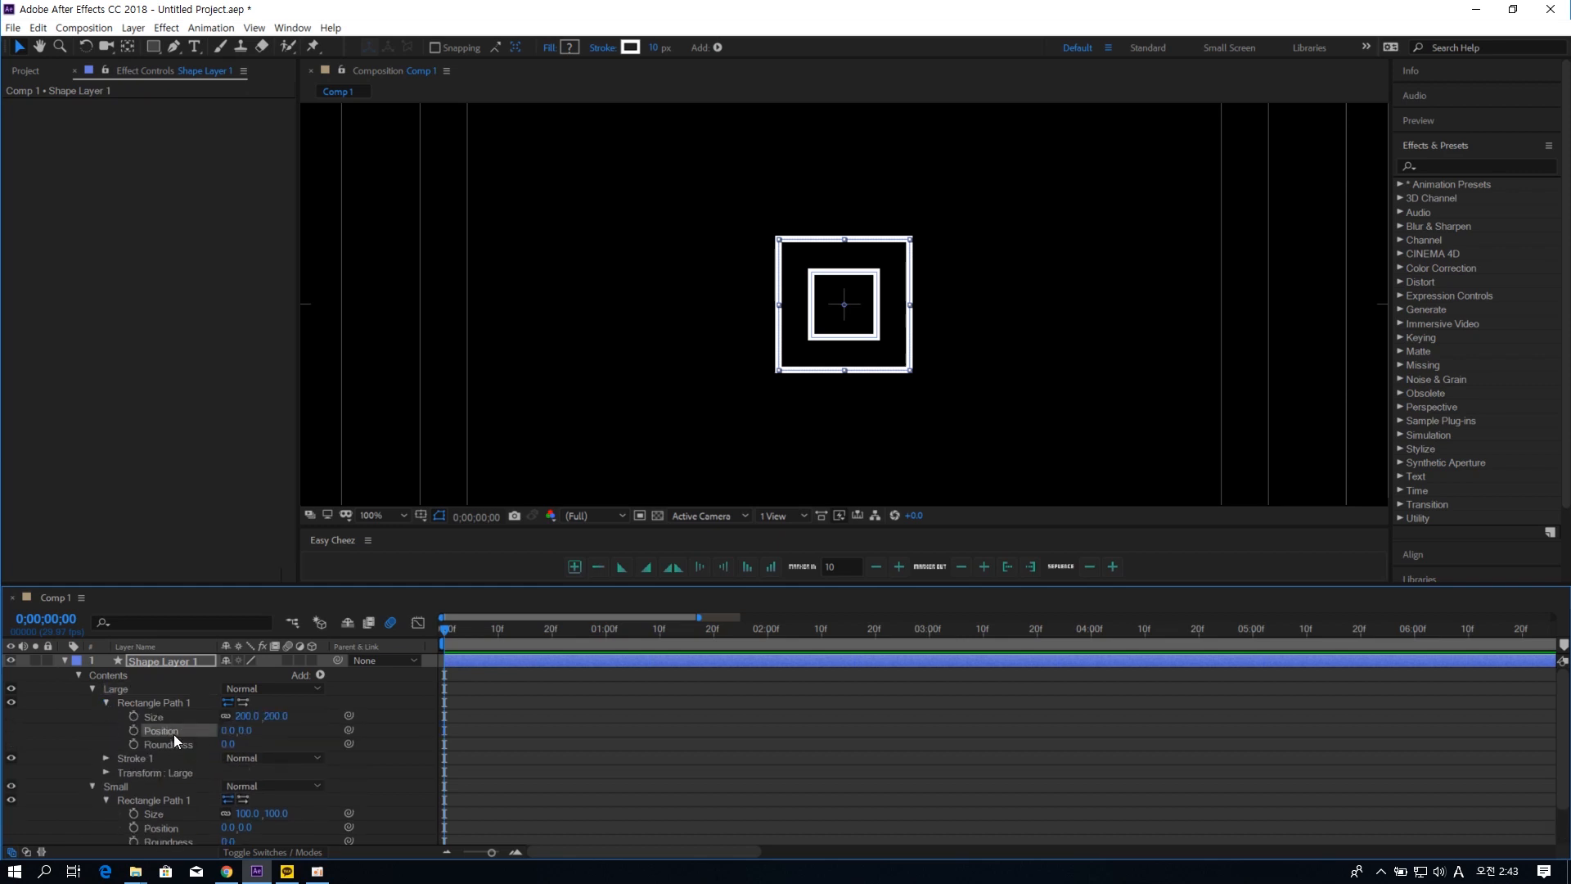
click(574, 570)
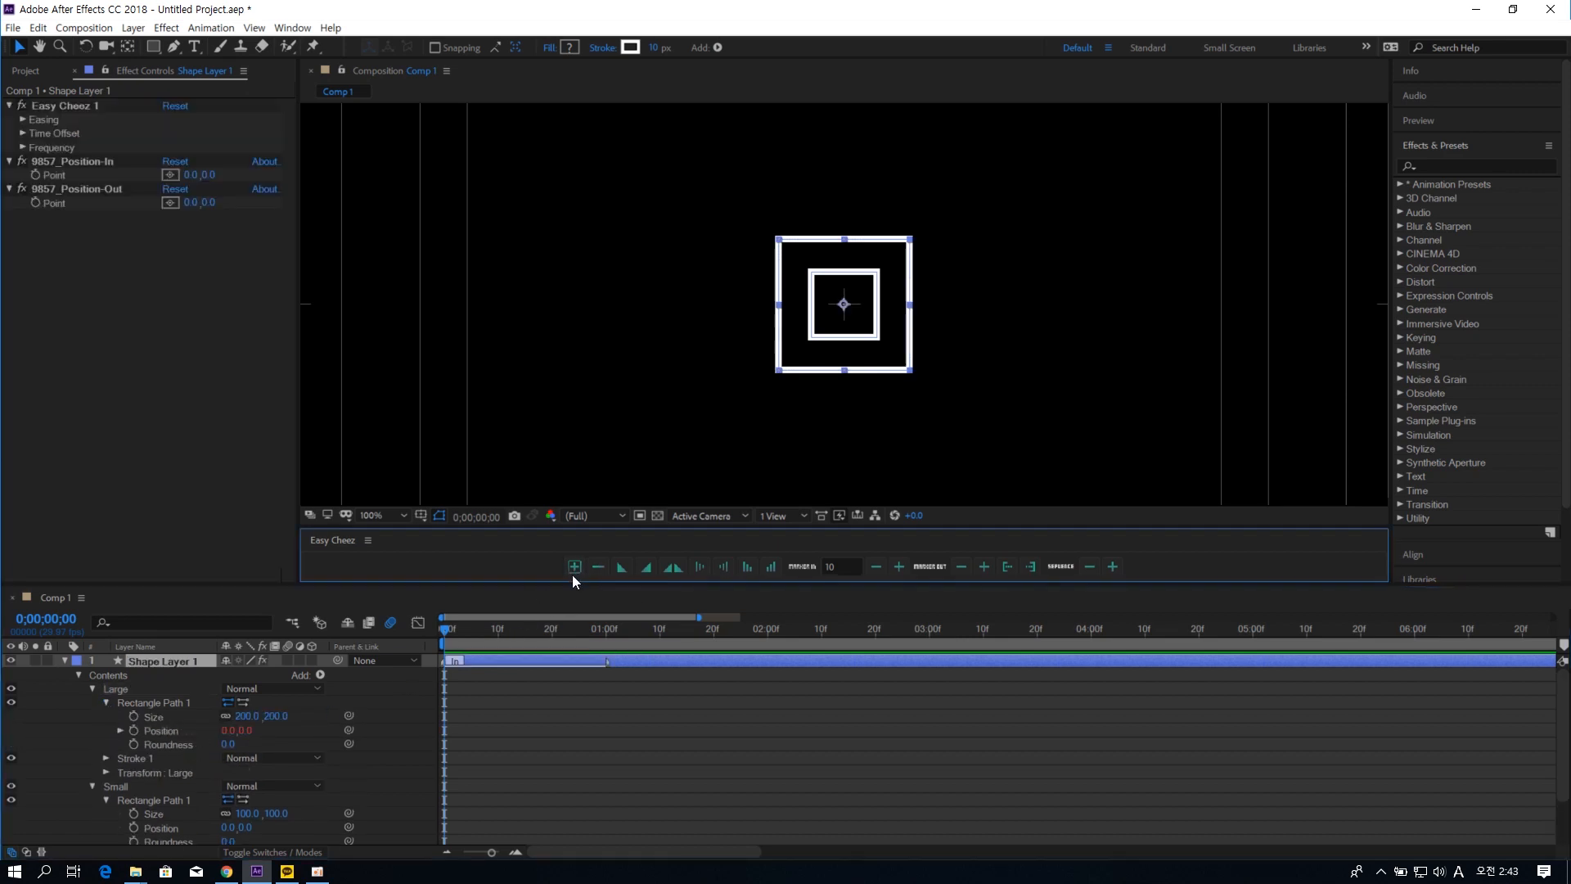
- Set the Large square's Position-In point X to -400, preview the motion and return to the composition start
drag(191, 180, 165, 173)
click(195, 174)
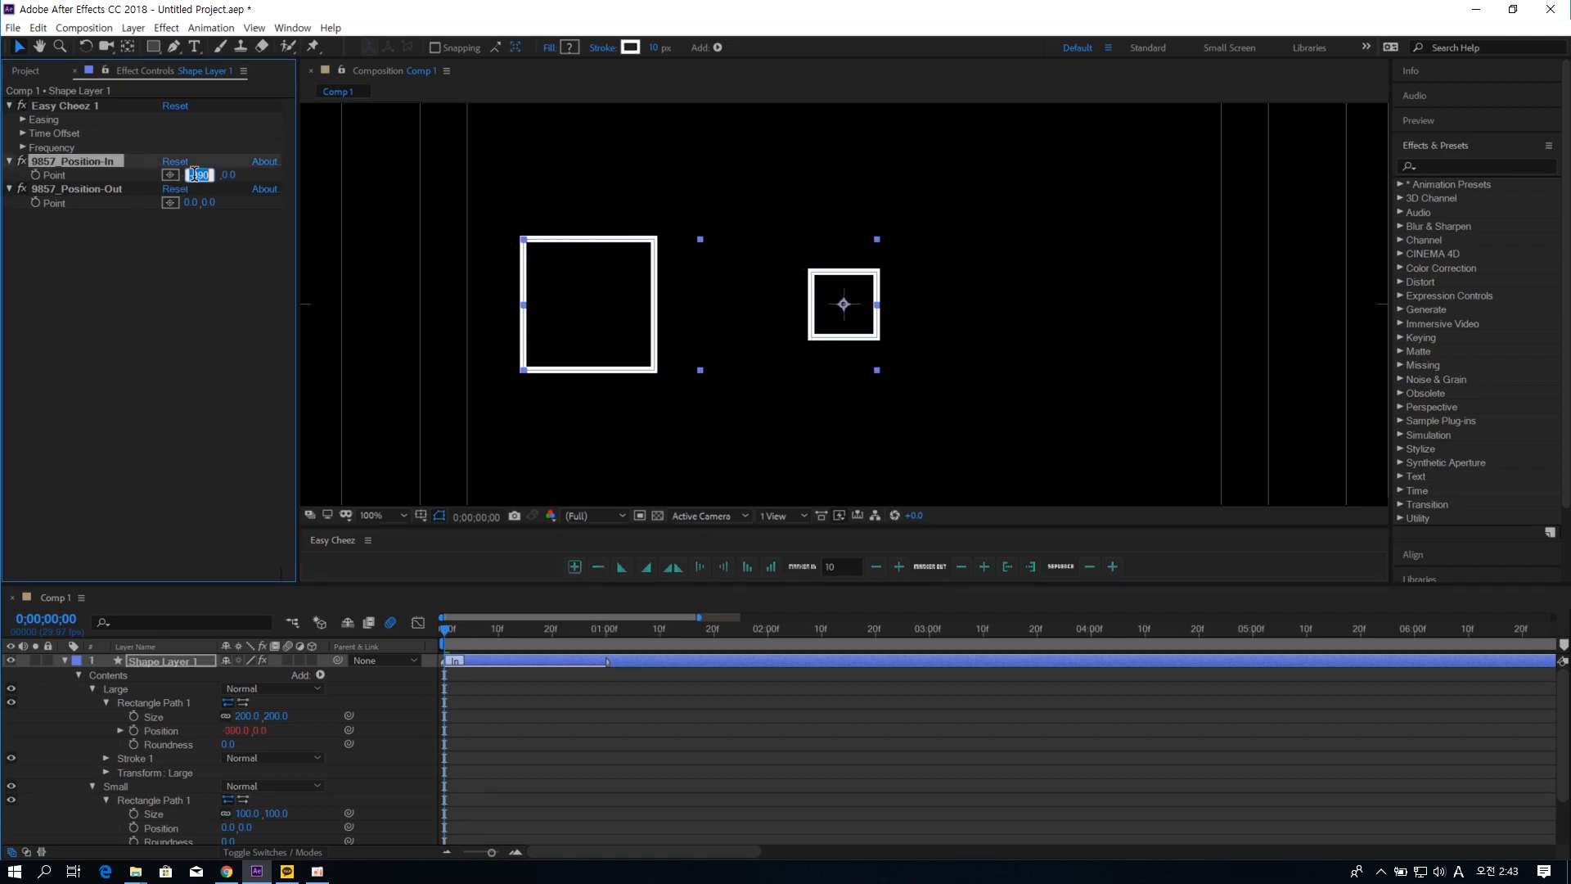
text(-400)
key(Return)
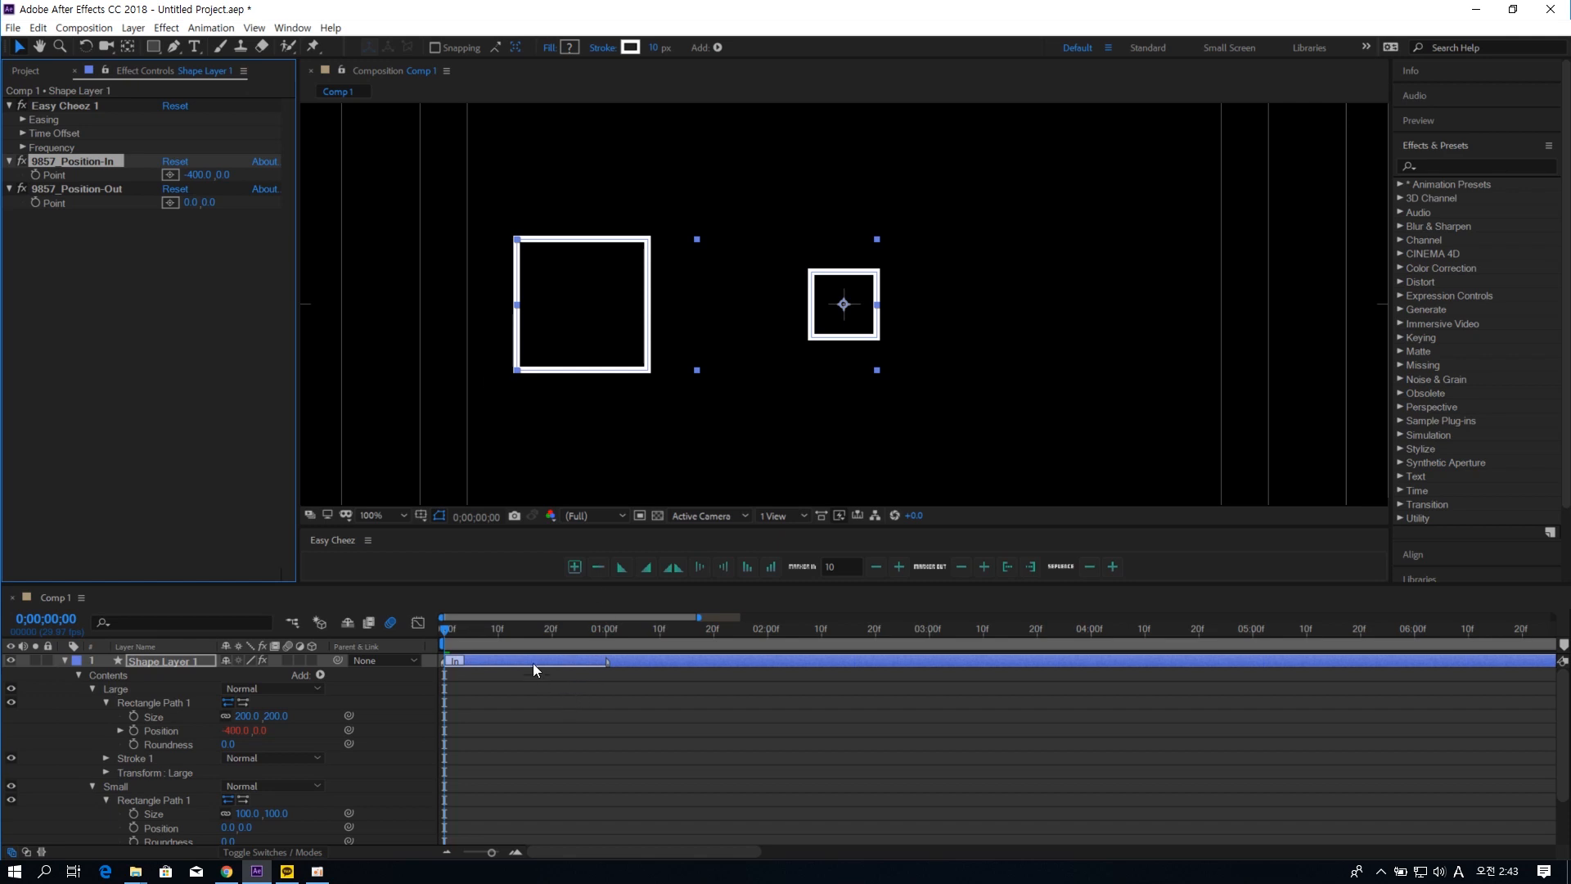
key(space)
key(space)
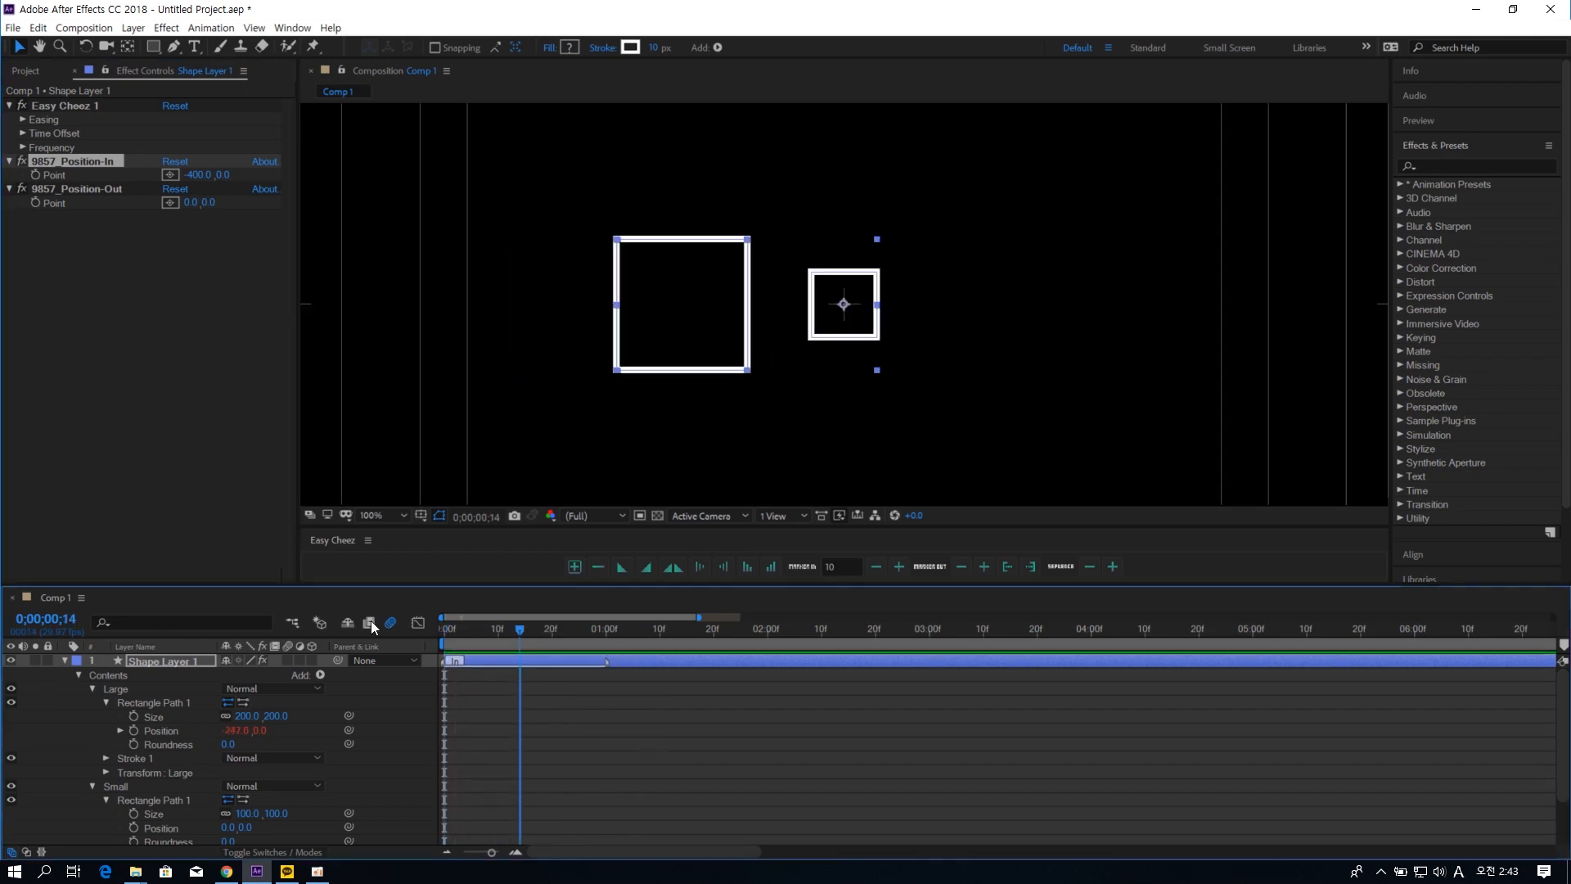
key(Home)
- Apply Easy Cheez with new controls to the Position of the Small group's rectangle path
scroll(241, 706, down, 3)
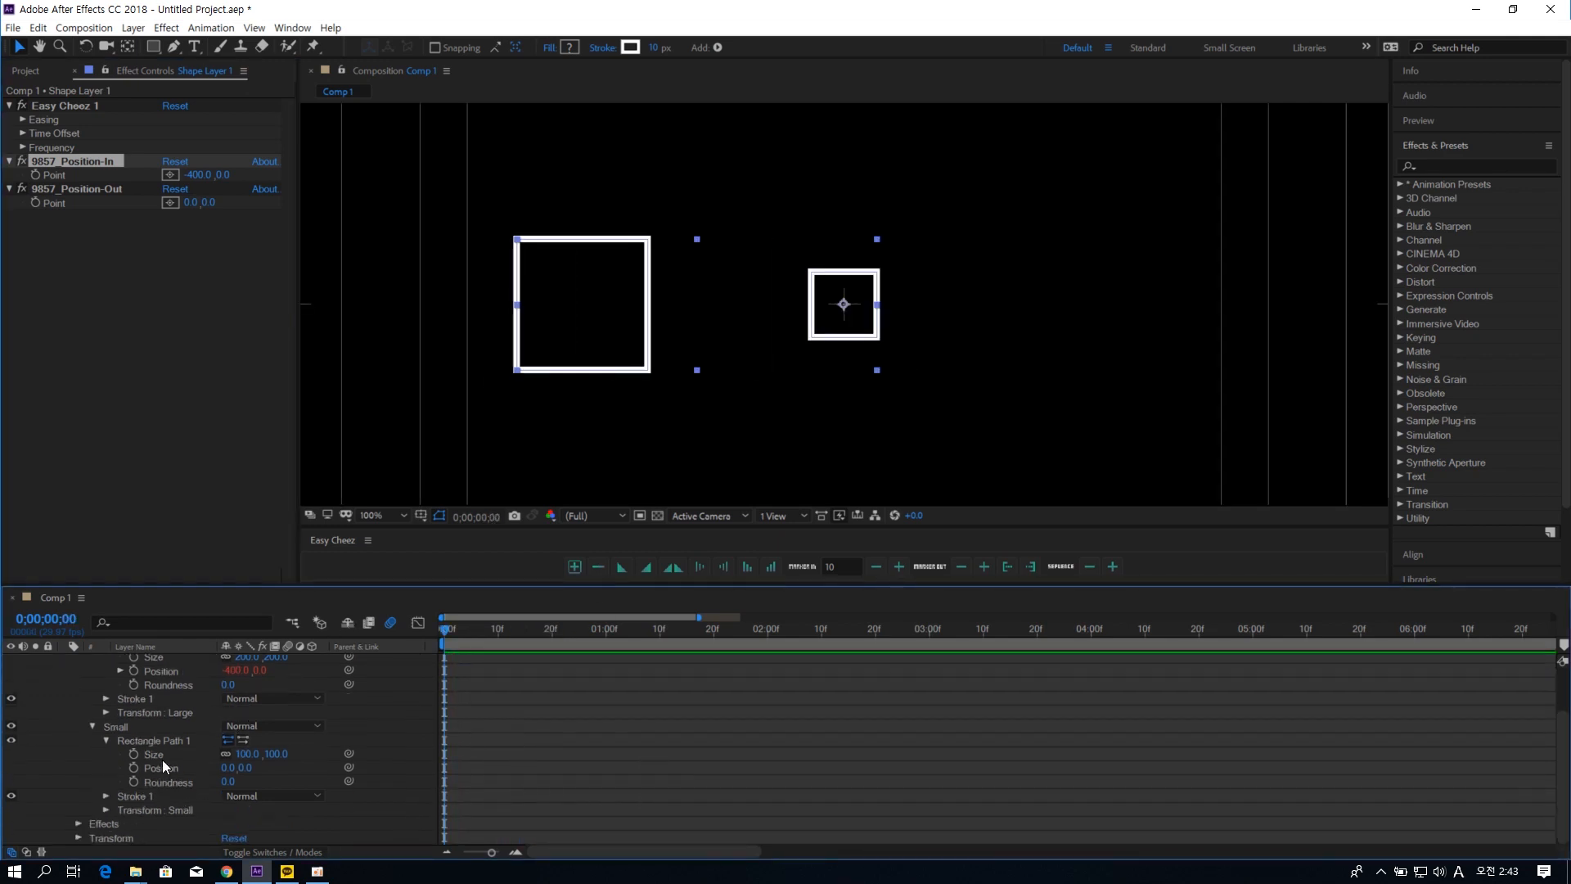
click(169, 767)
click(575, 566)
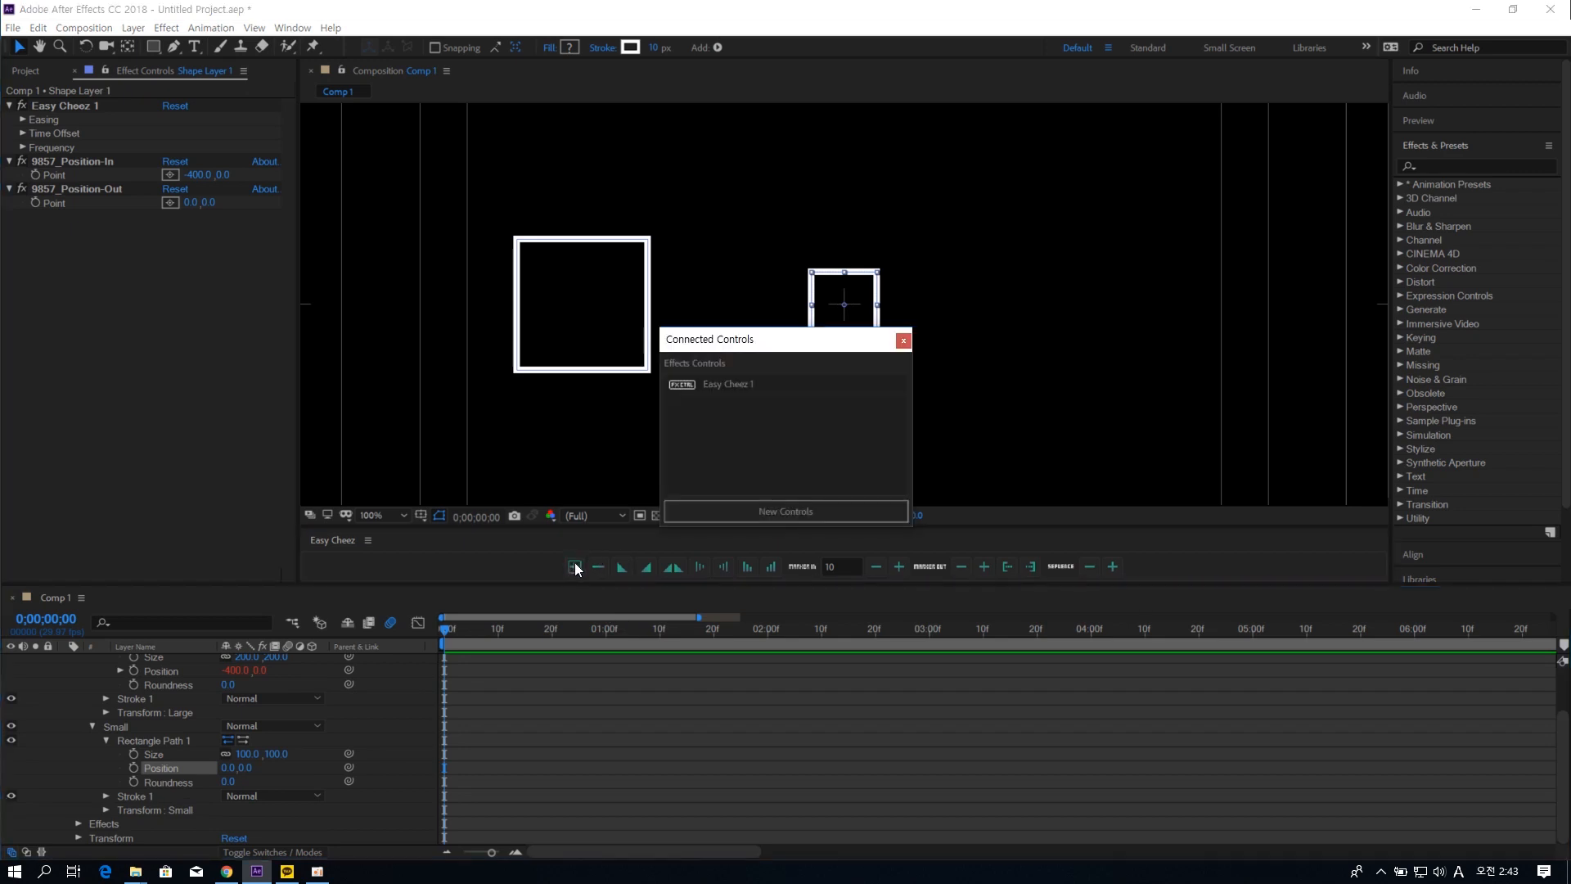
click(742, 513)
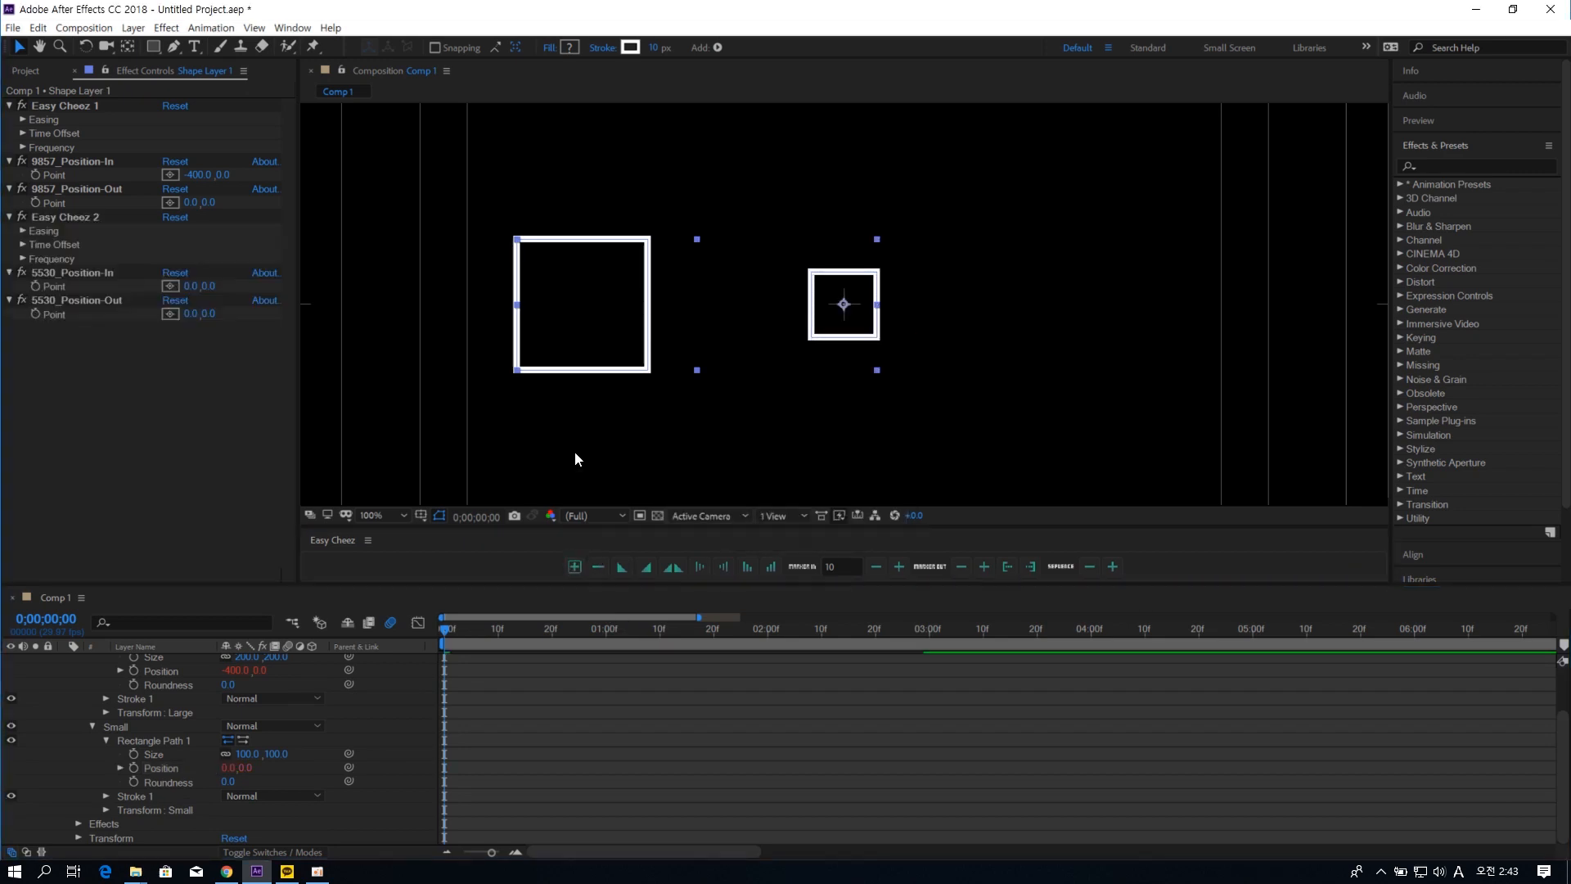
- Set the Small square's Position-In point X to -400
click(194, 285)
text(-4)
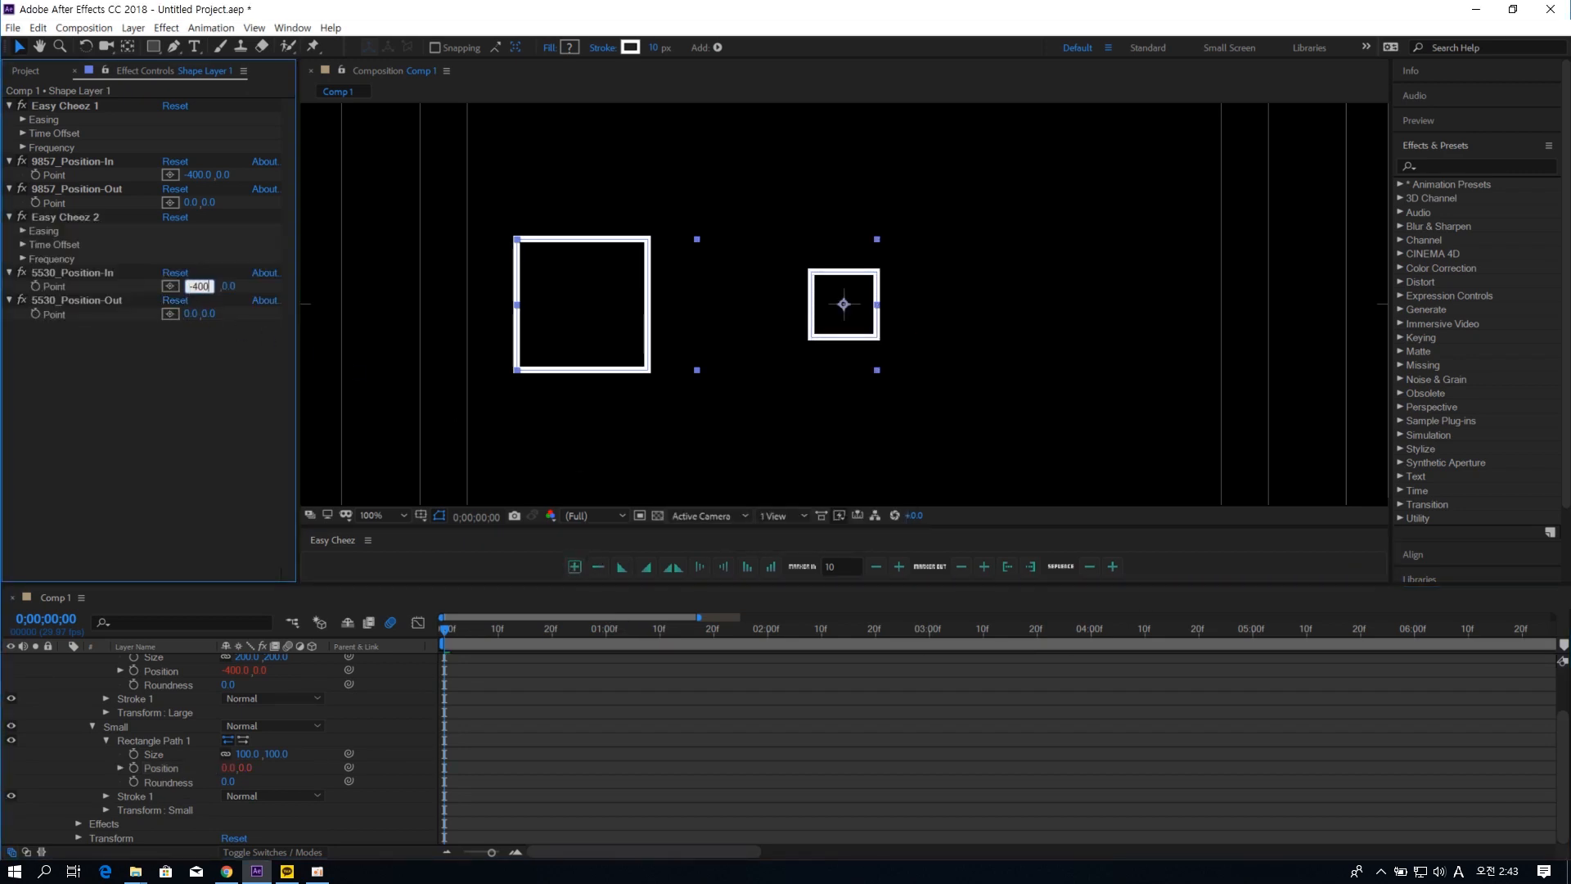
key(Return)
scroll(589, 736, up, 2)
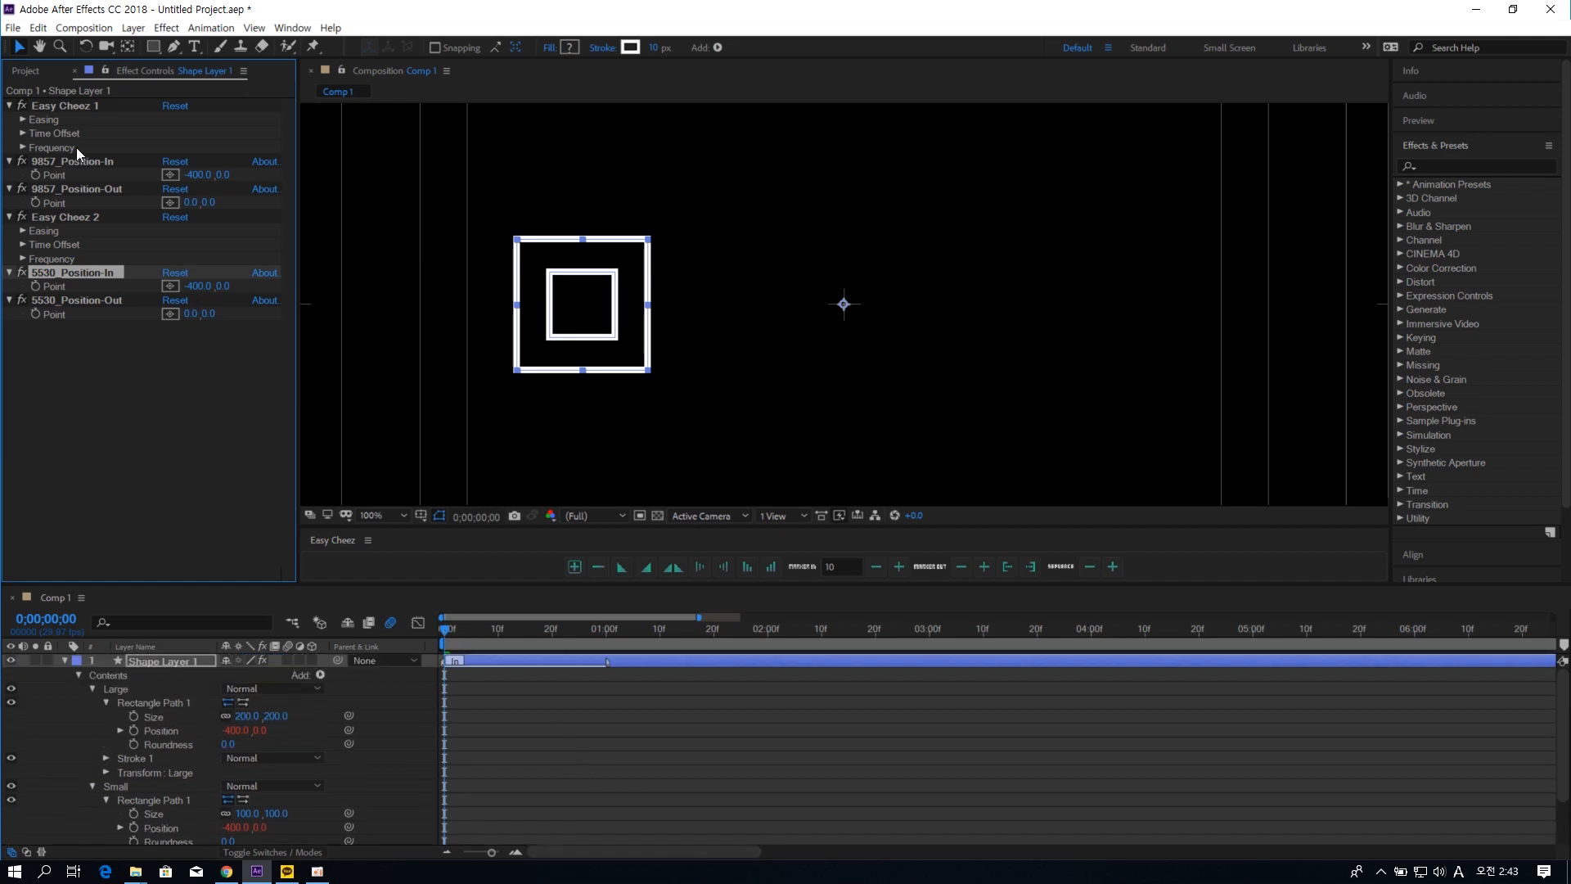
- Highlight the two Easy Cheez effects, deselect everything and preview how both squares move together
click(82, 103)
ctrl+click(80, 216)
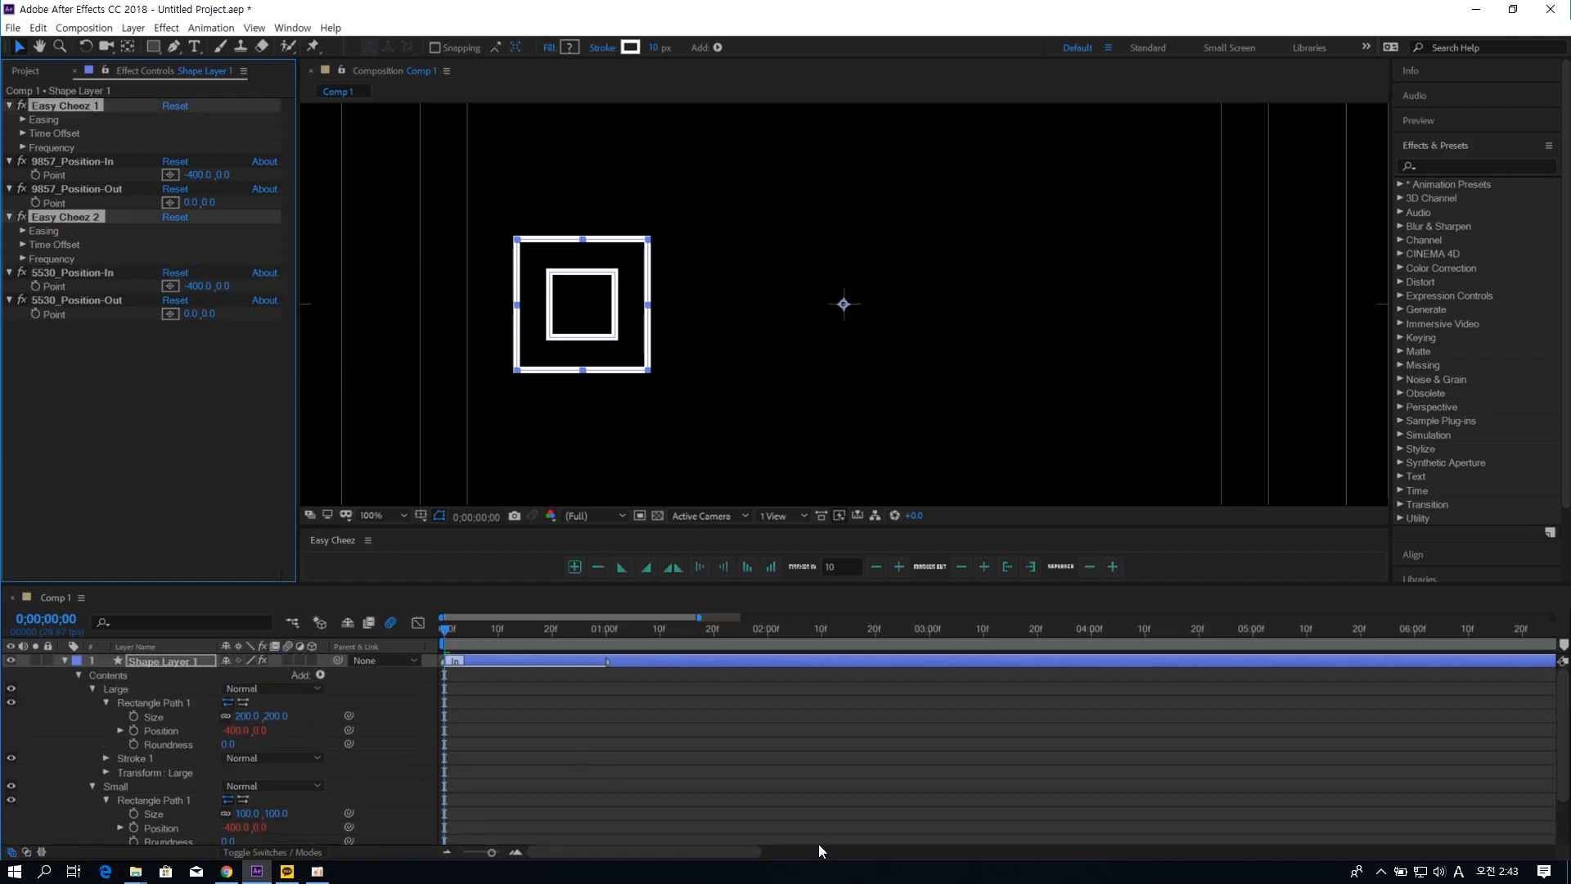
click(670, 807)
key(space)
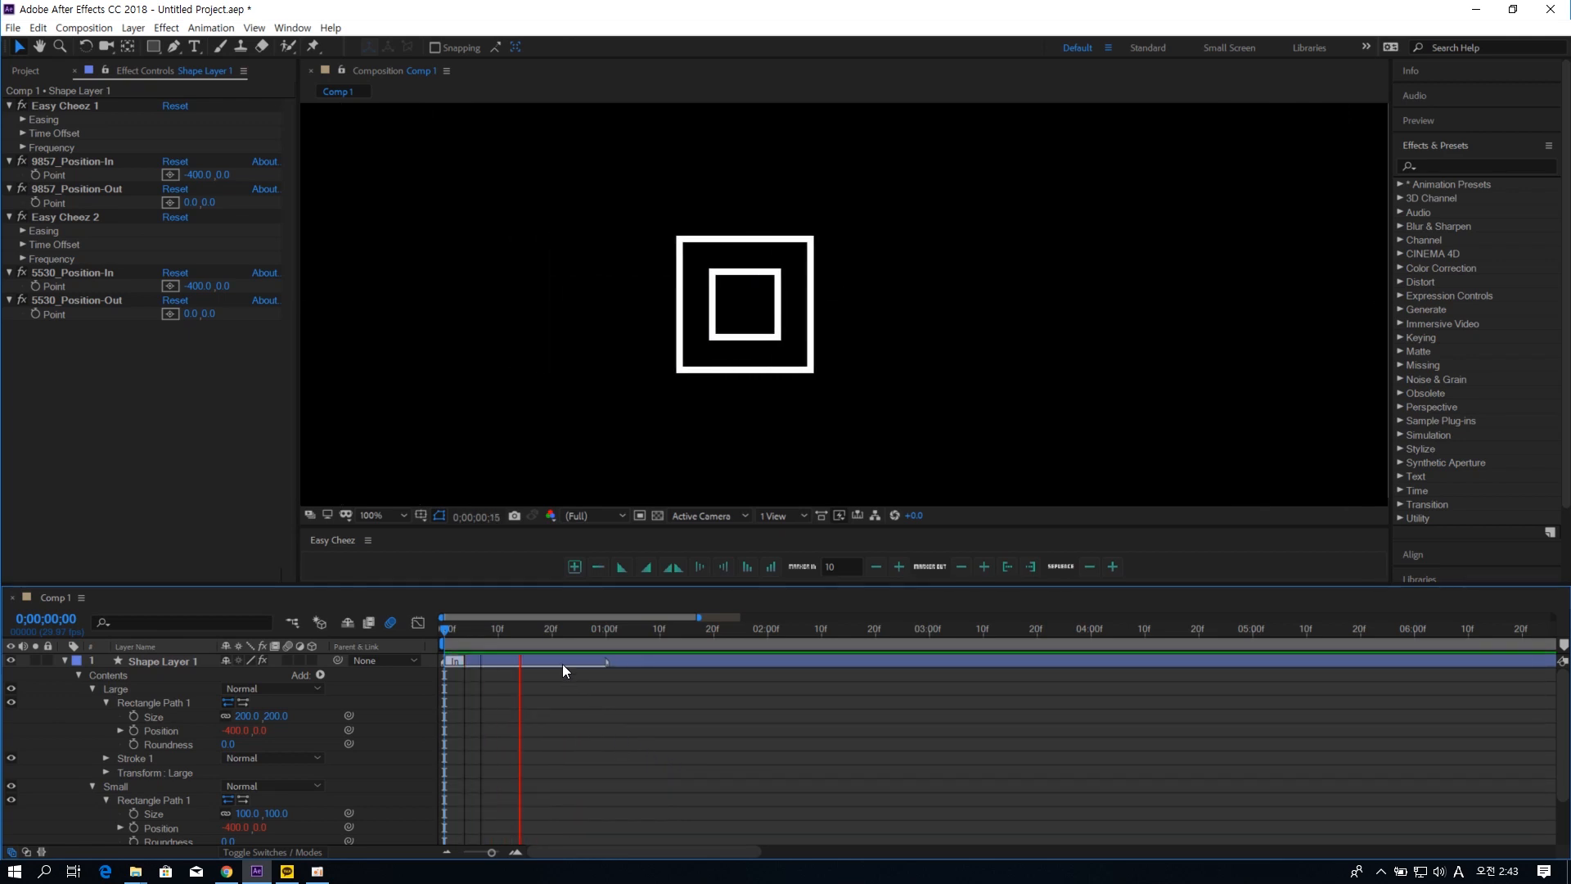
key(space)
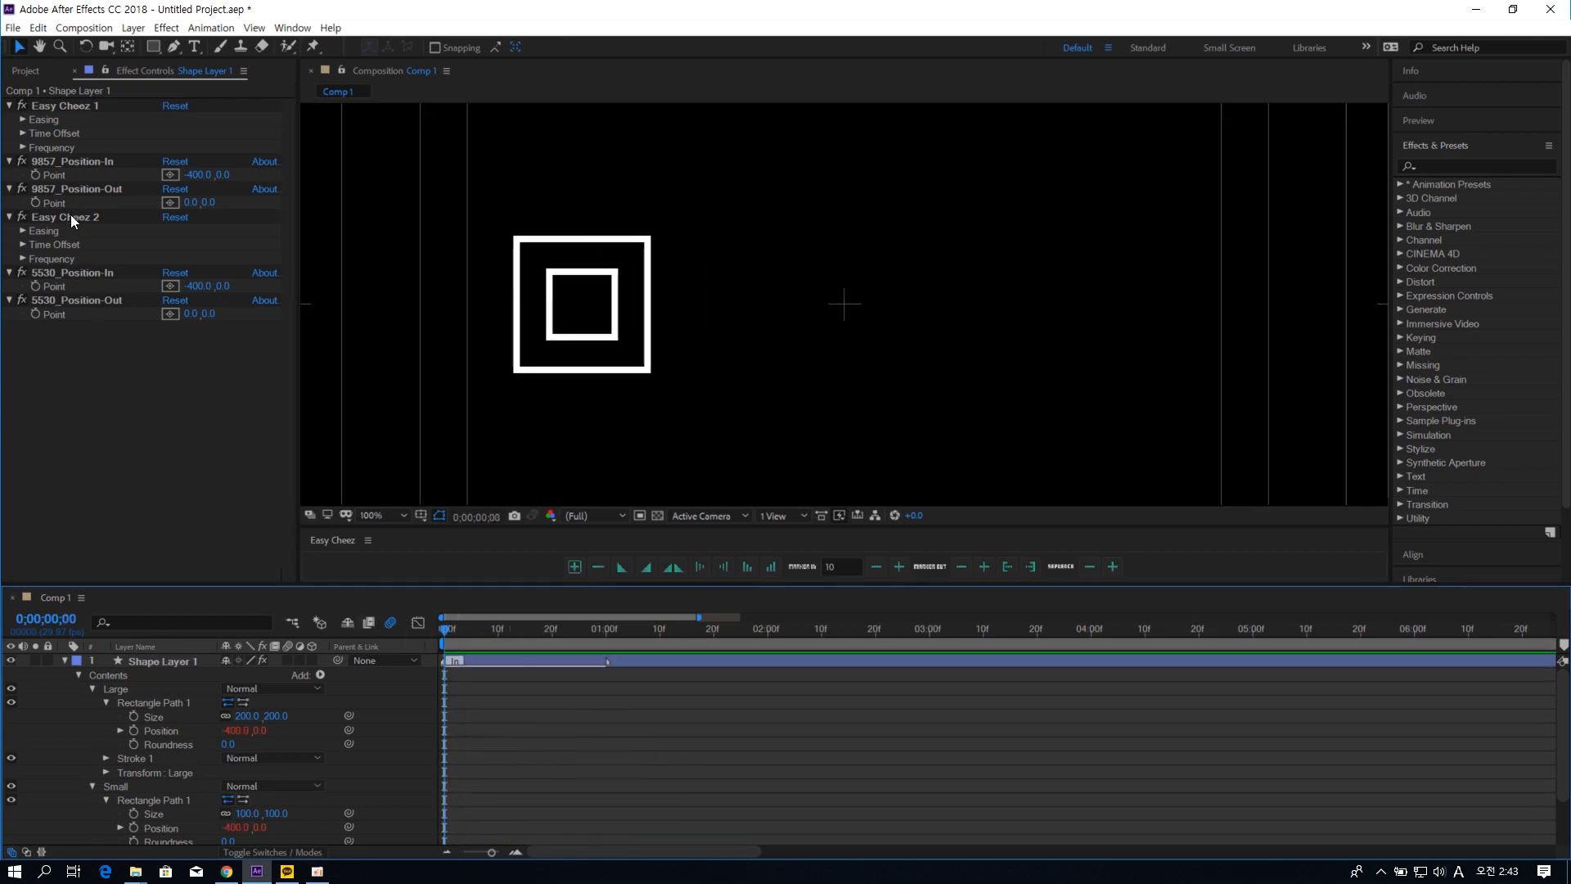
- Set the Time Offset Start-Frame of Easy Cheez 2 to 5
click(71, 214)
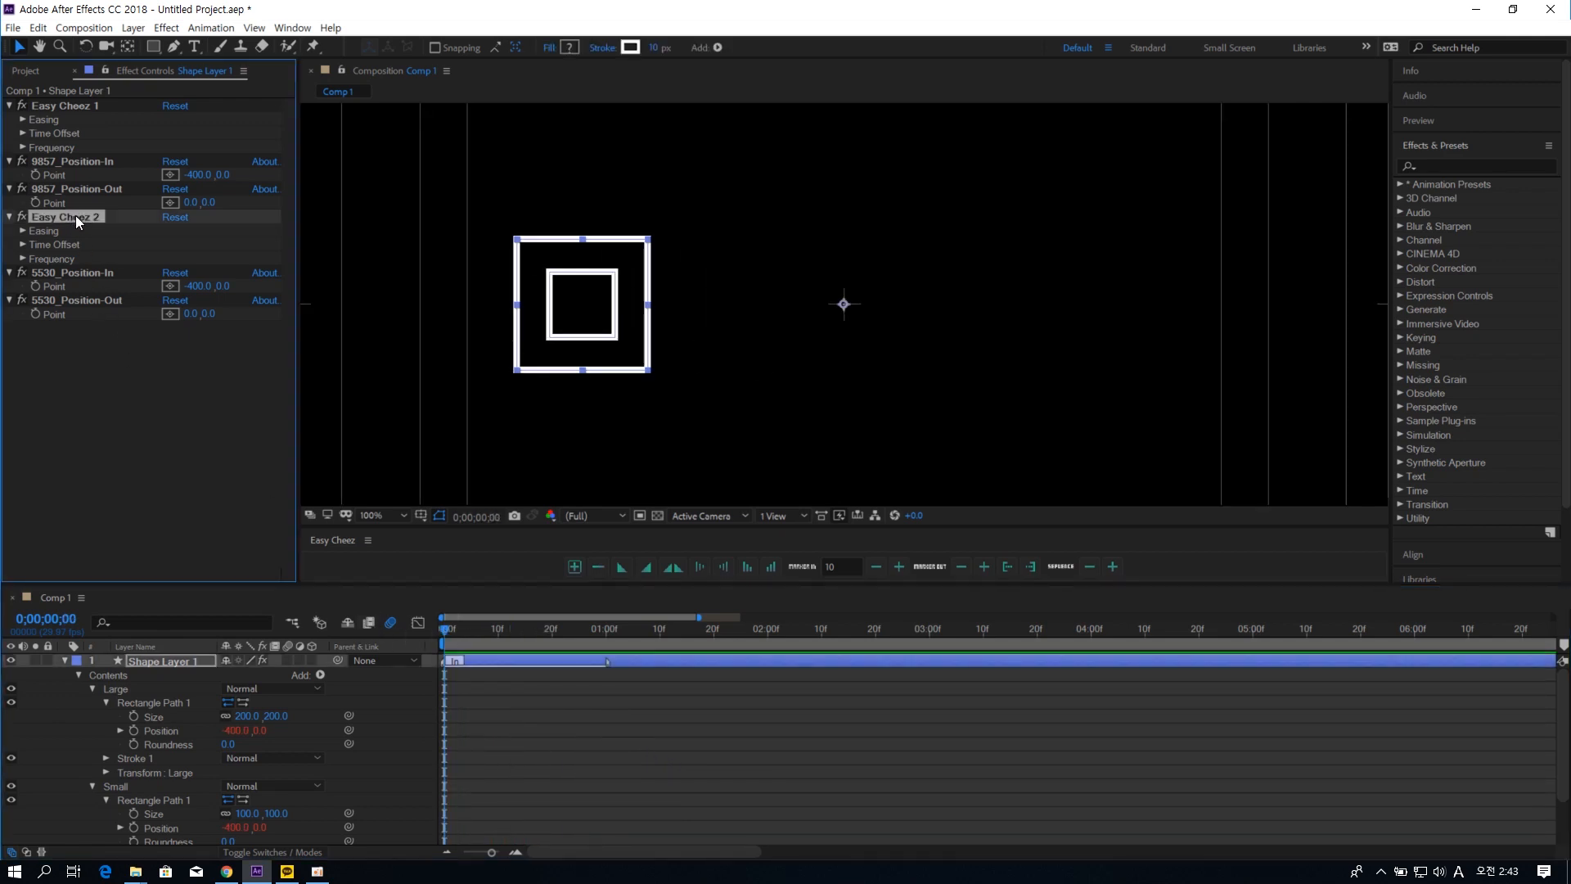
click(23, 245)
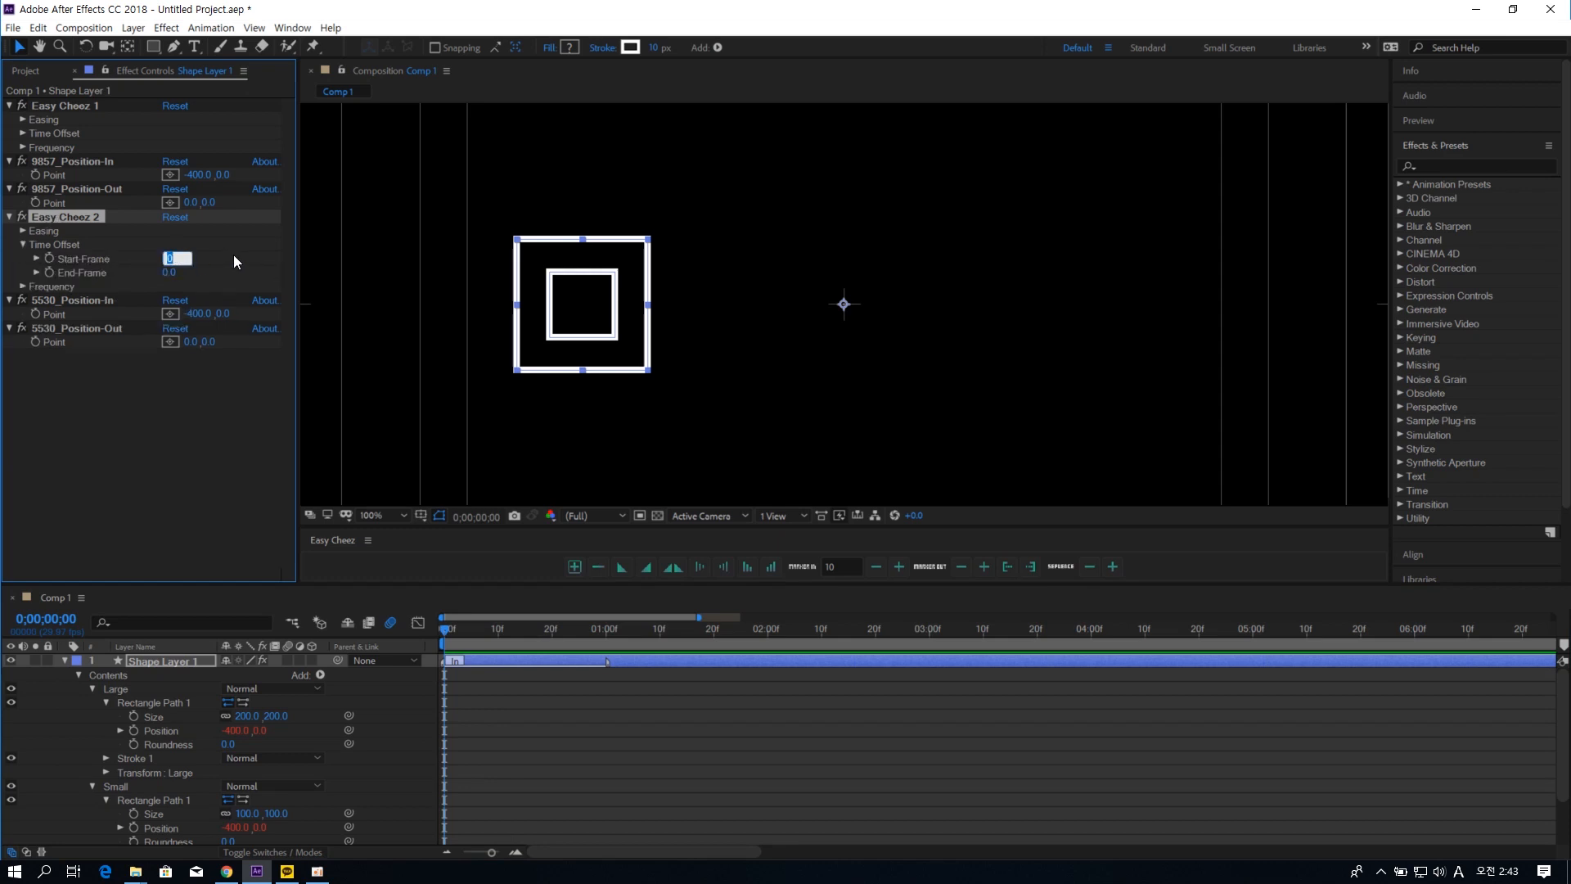
text(5)
key(Return)
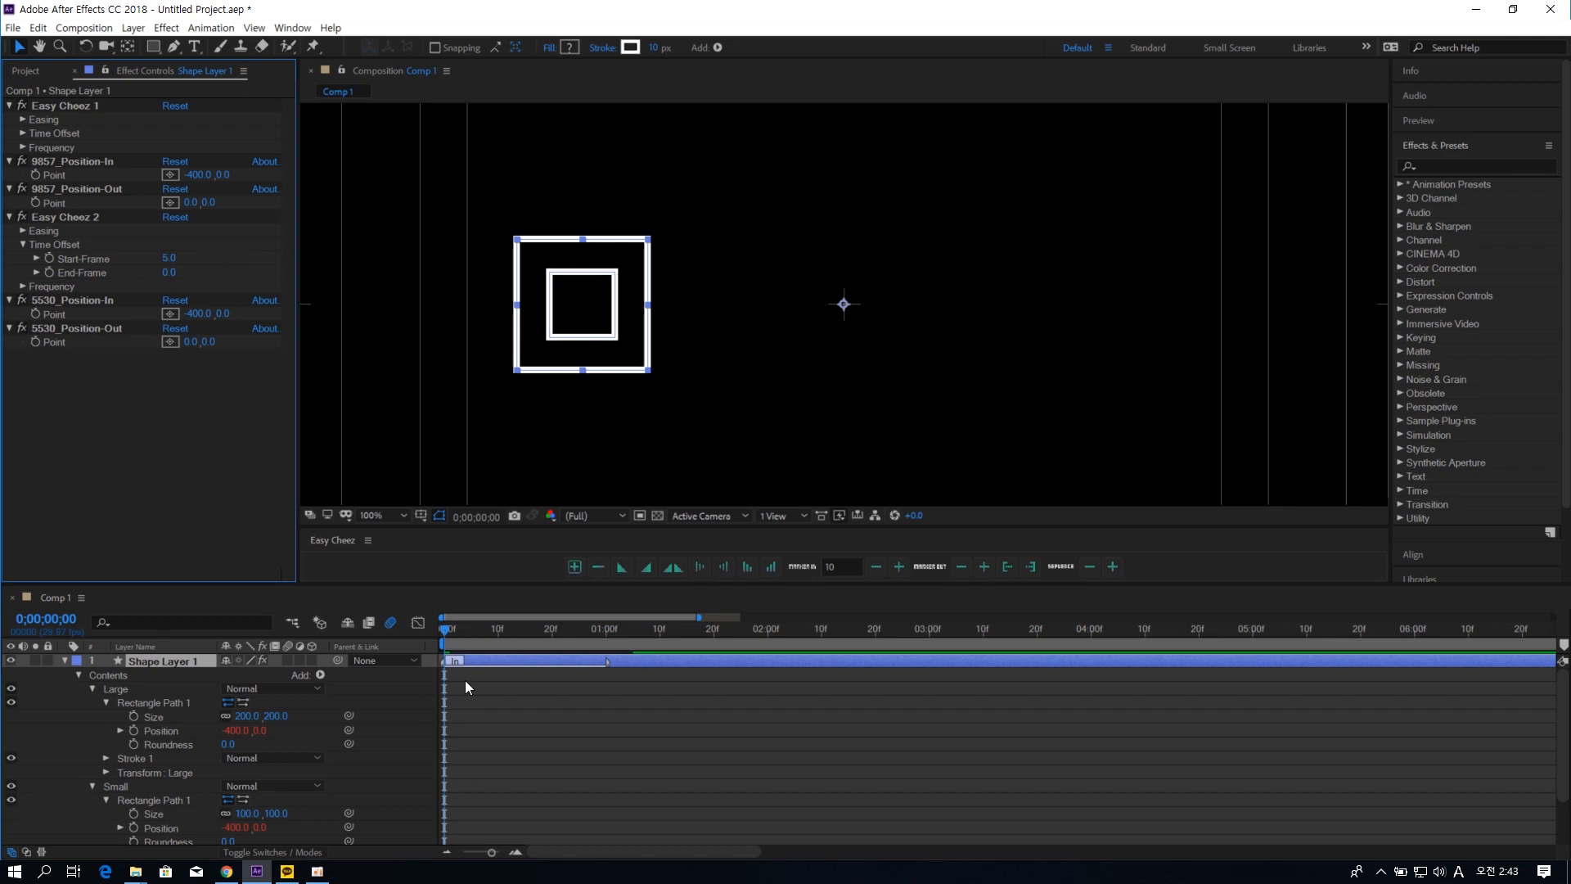
- Play the composition twice to compare the timing of the Large and Small squares
key(space)
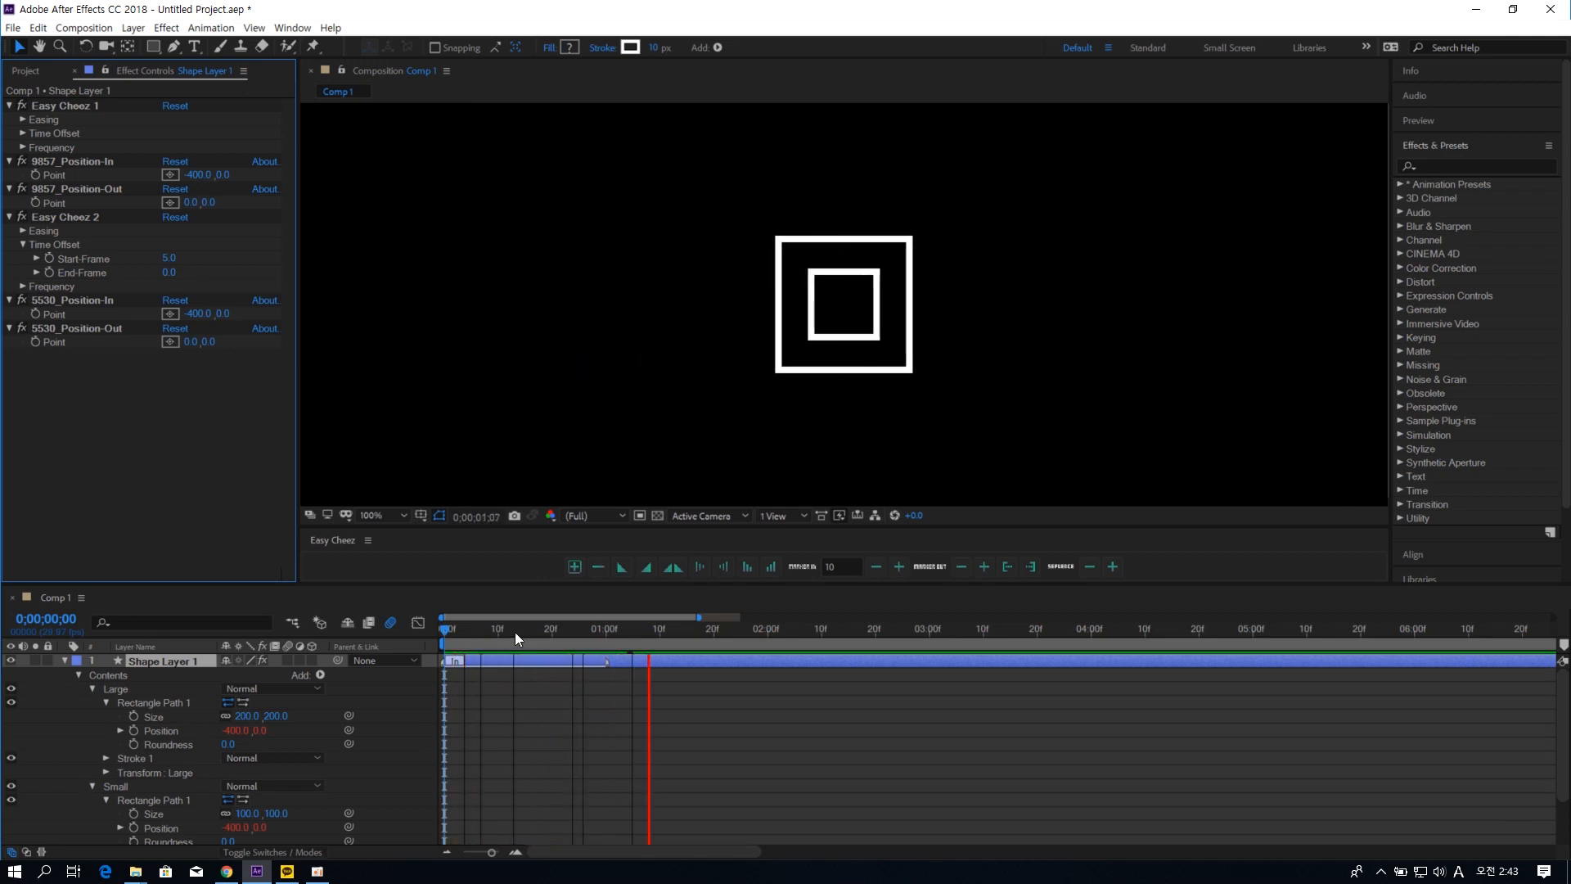
key(space)
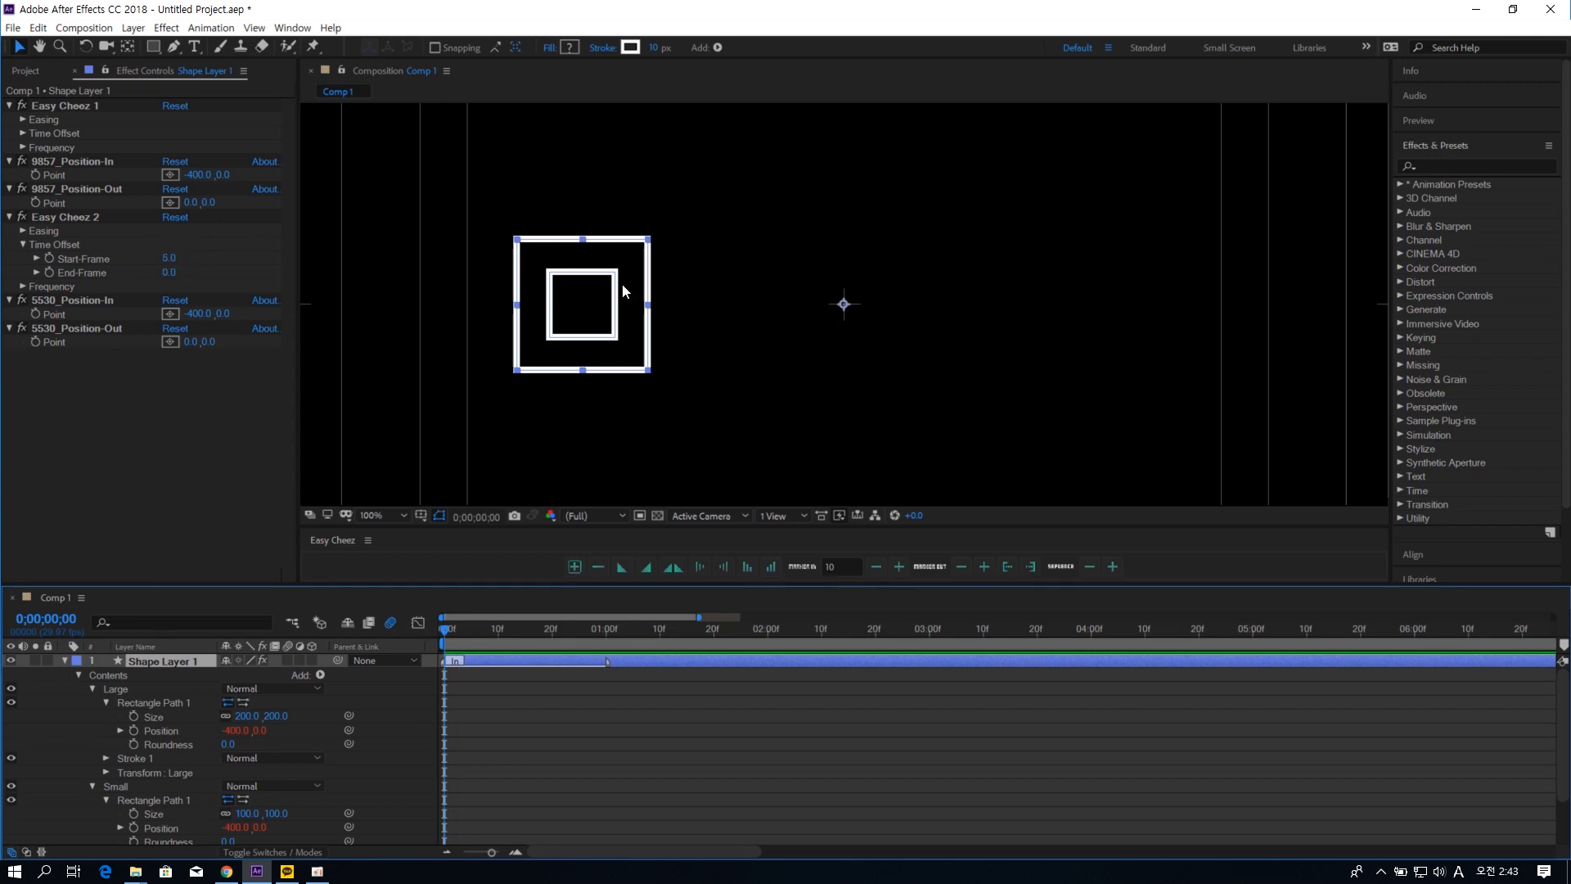
key(space)
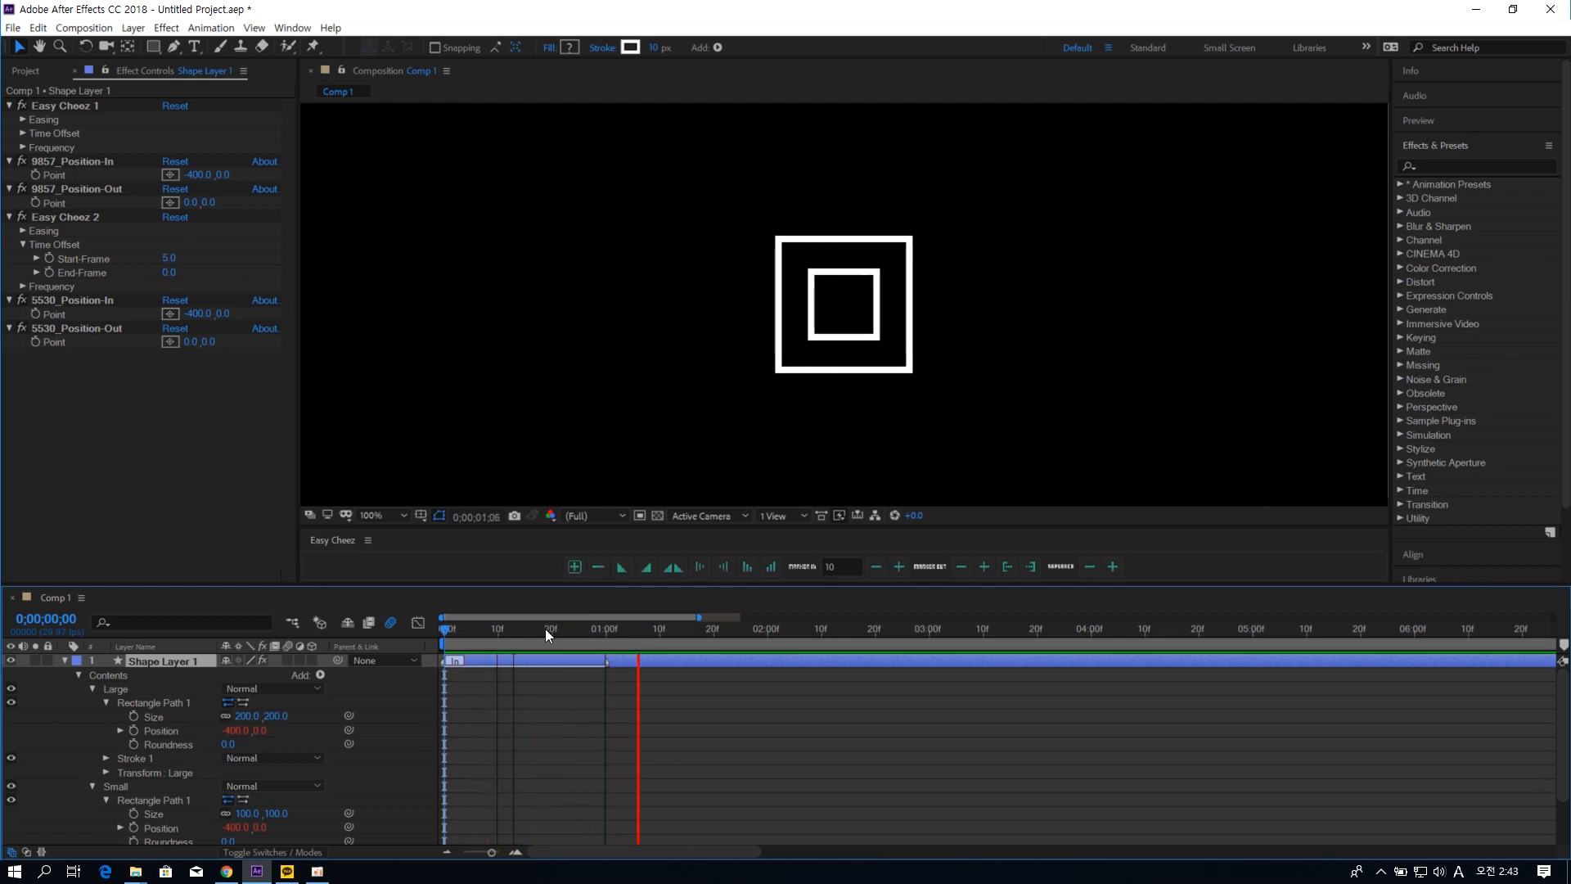
key(space)
- Move the In marker to start at about 0;00;00;19, extend its end to about 0;00;03;05 and preview the motion
click(448, 636)
drag(454, 660, 557, 661)
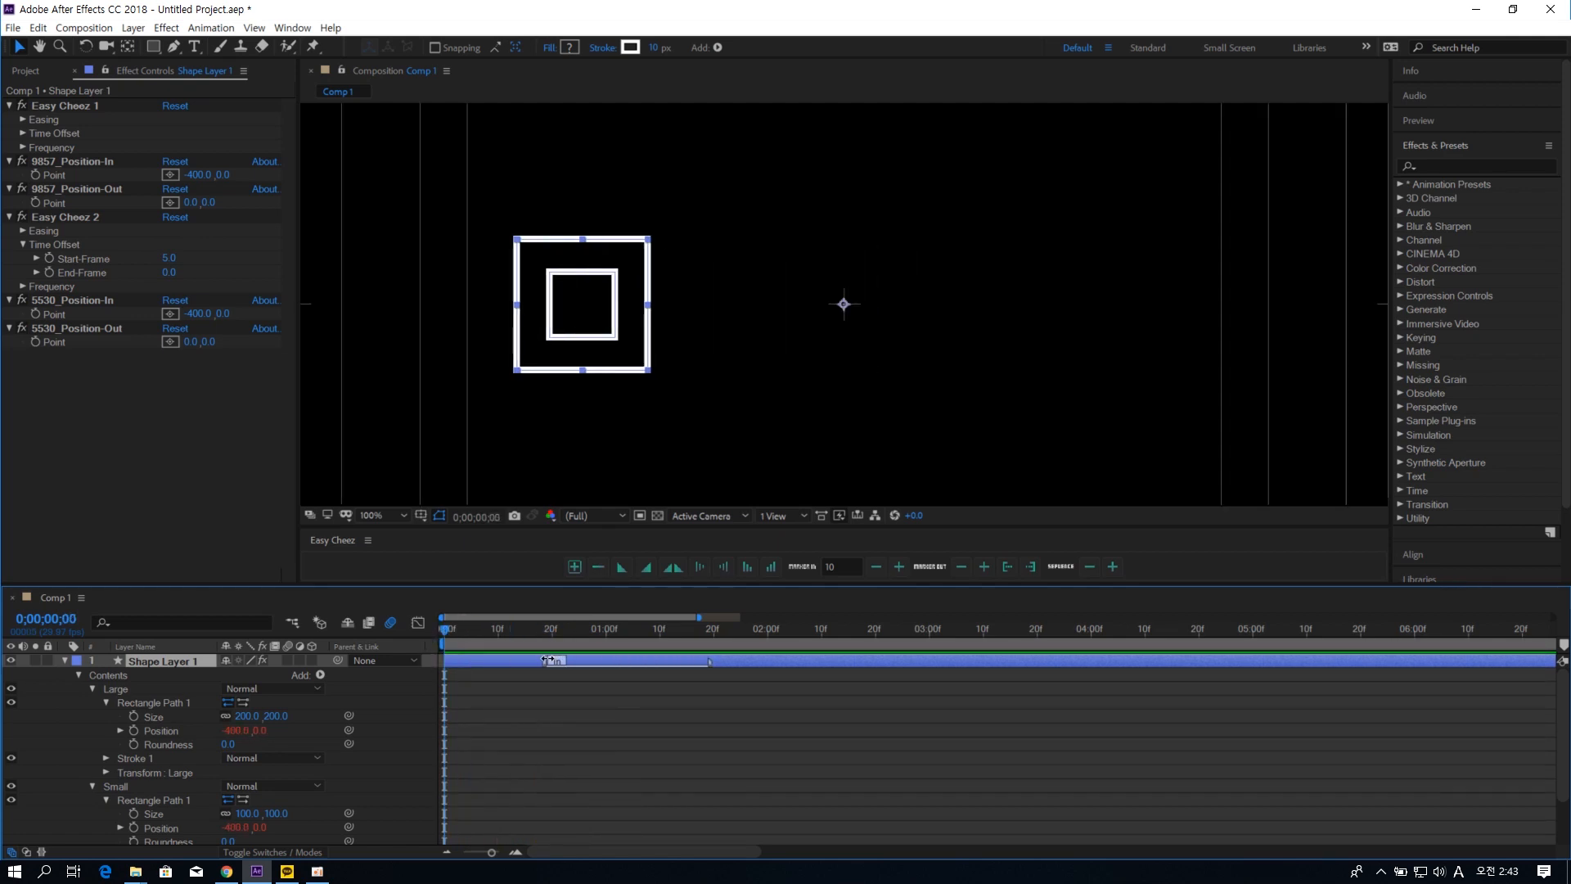
key(space)
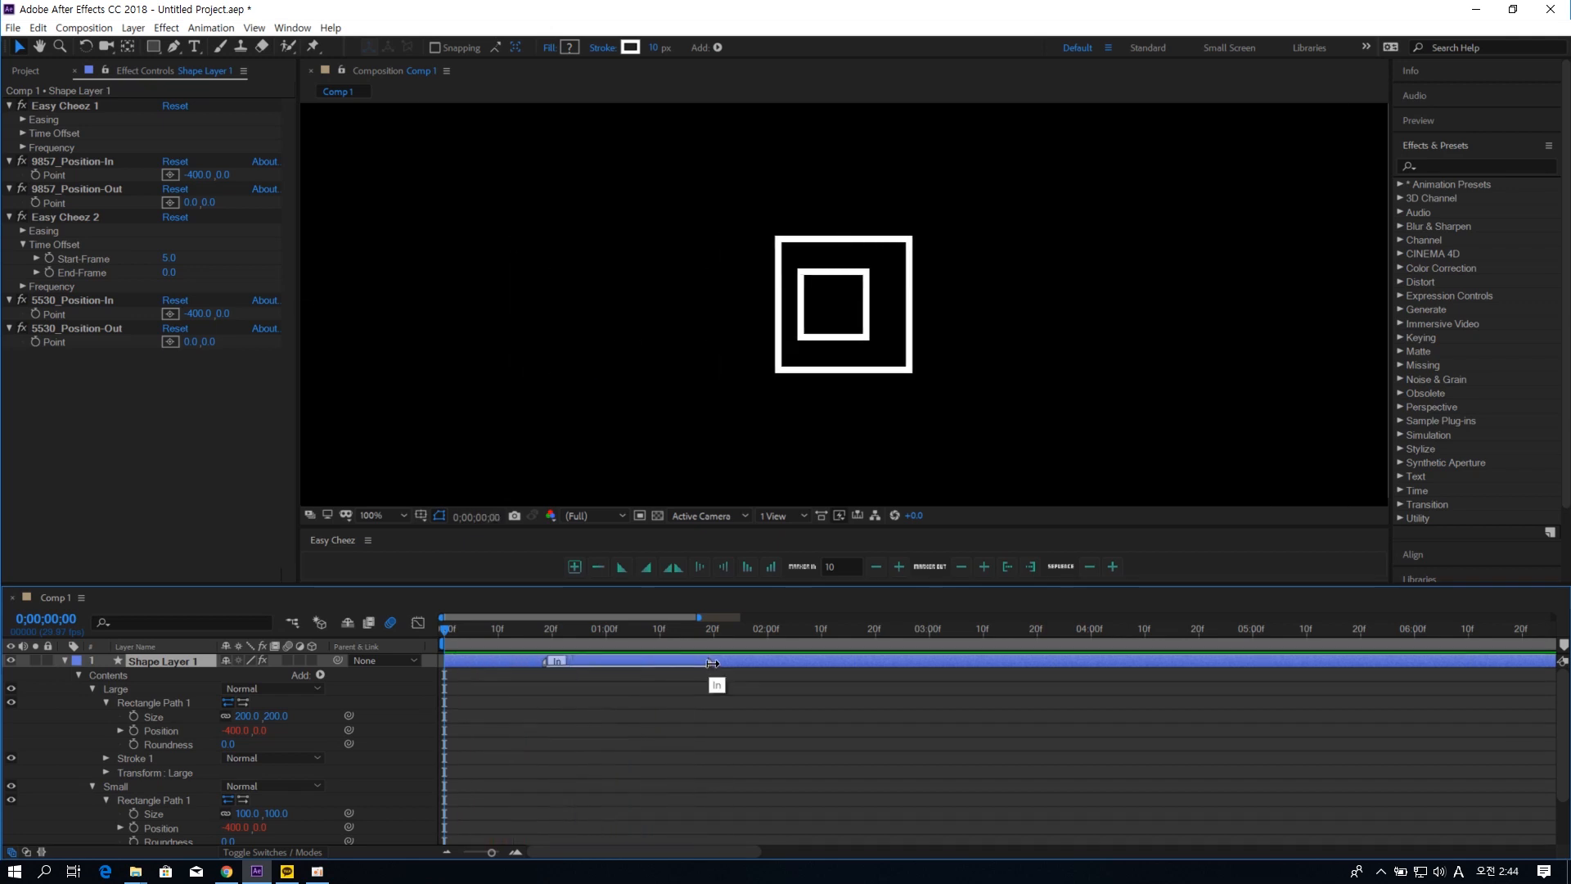
drag(709, 661, 958, 662)
key(space)
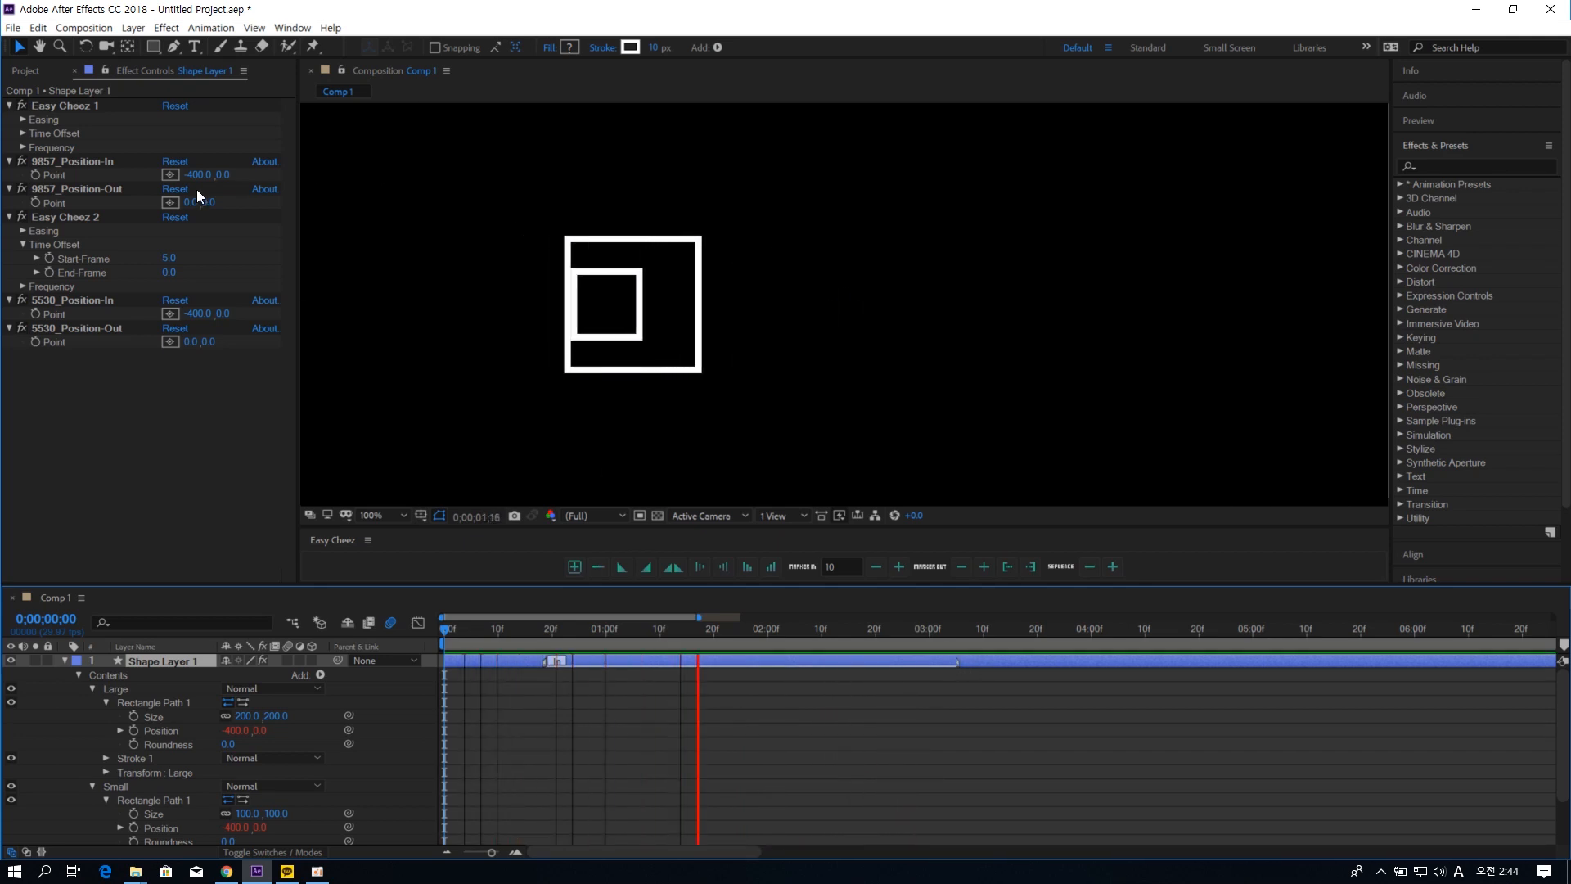
key(space)
- Move the In marker back to the start of the composition and deselect the layer
drag(556, 660, 453, 660)
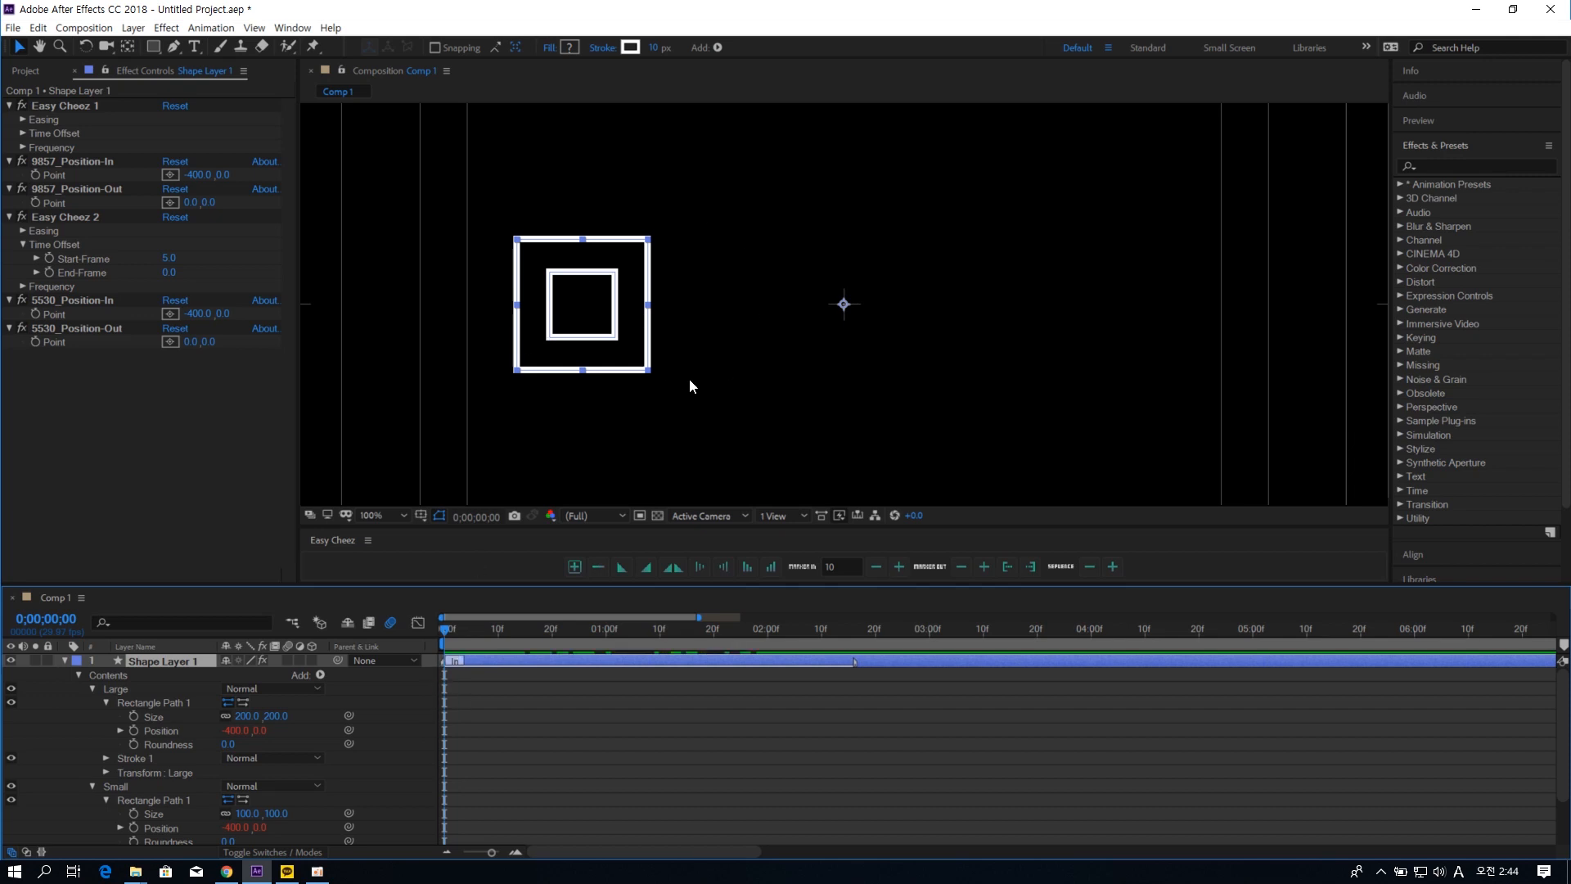
click(652, 347)
click(67, 260)
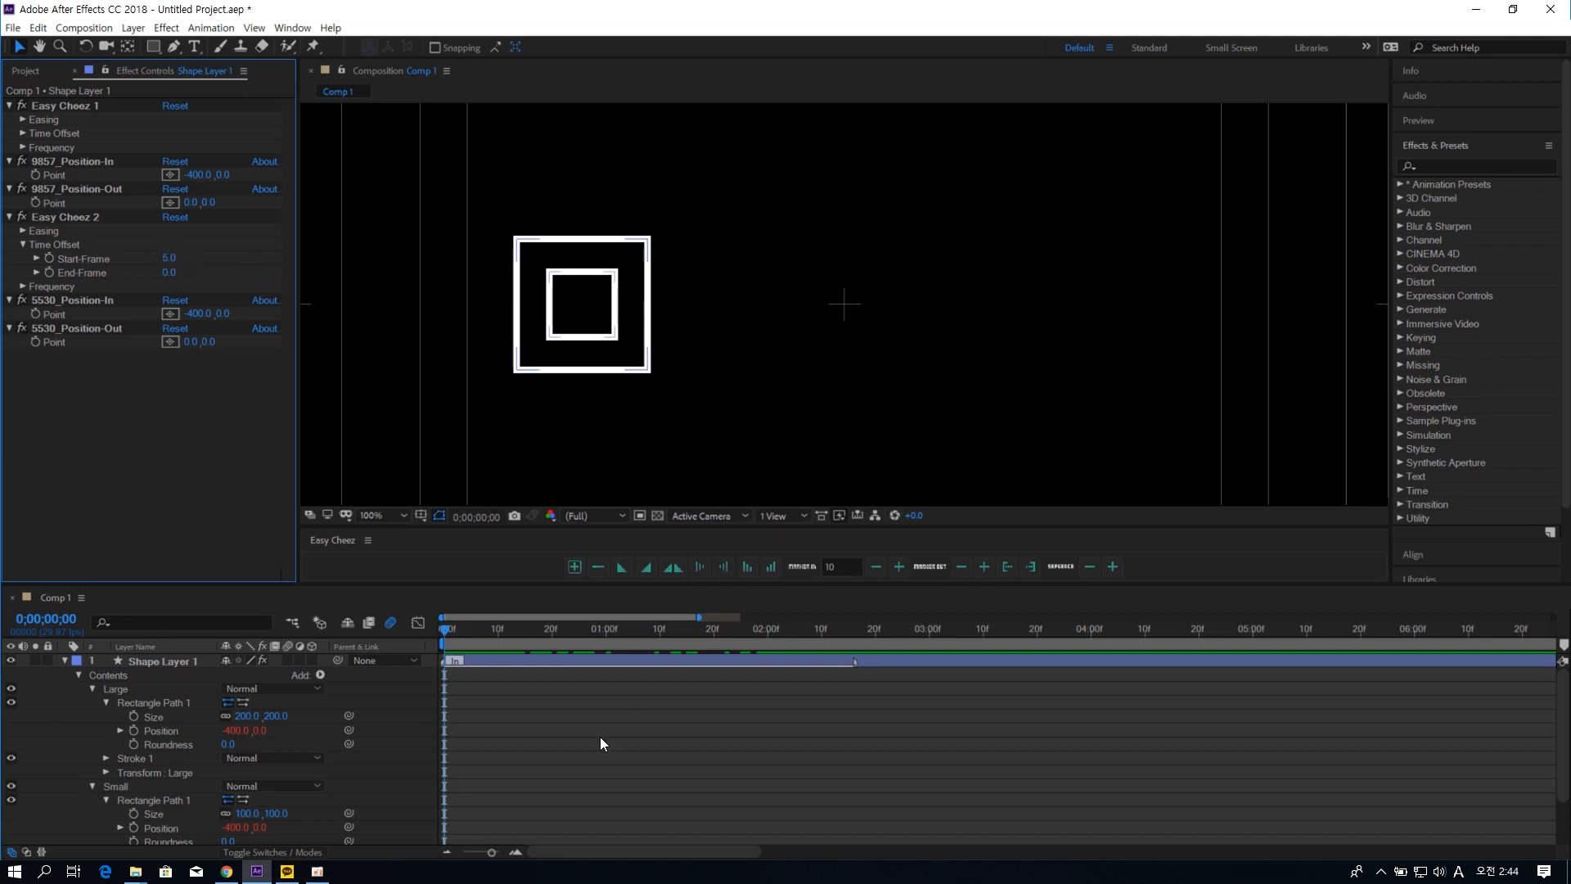
- Add an Out marker to the shape layer at 0;00;03;09 and extend its end to about 0;00;05;14
drag(445, 630, 977, 637)
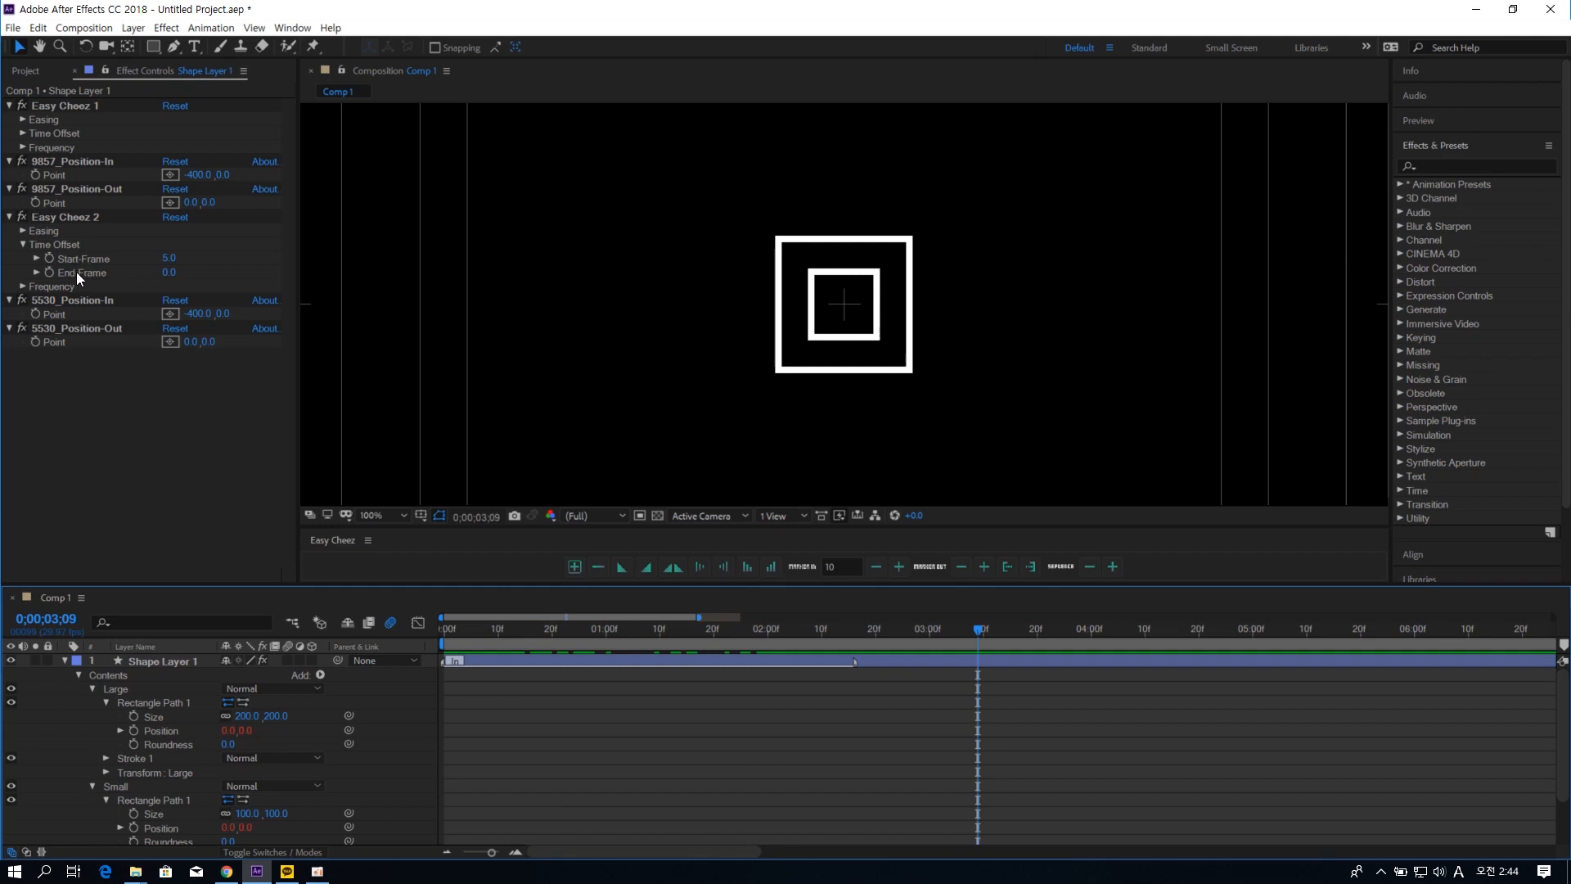
click(1006, 661)
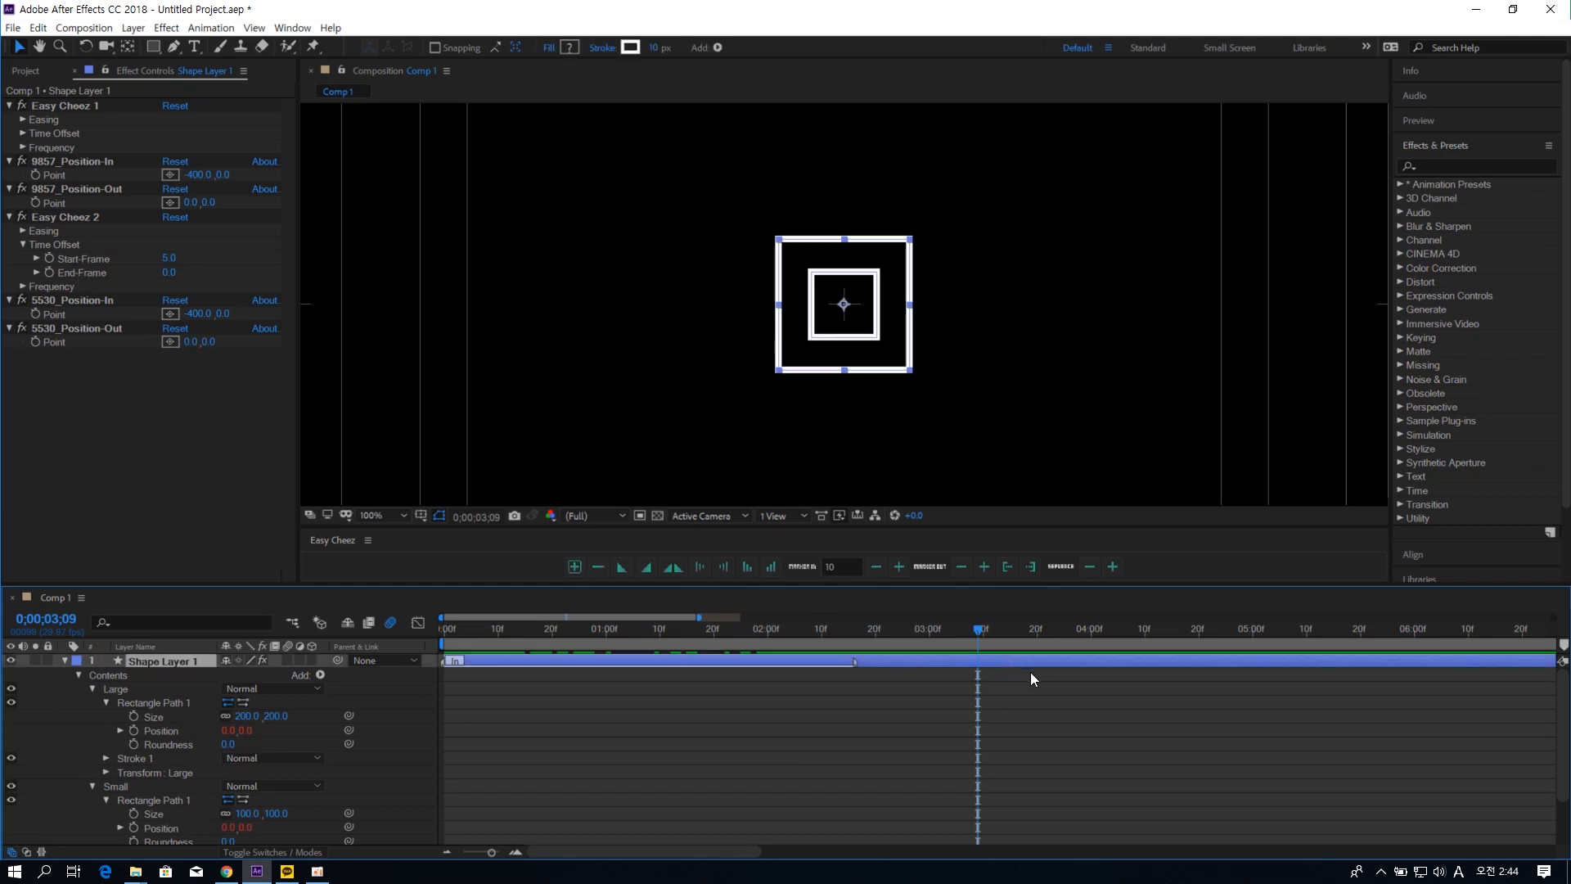
key(minus)
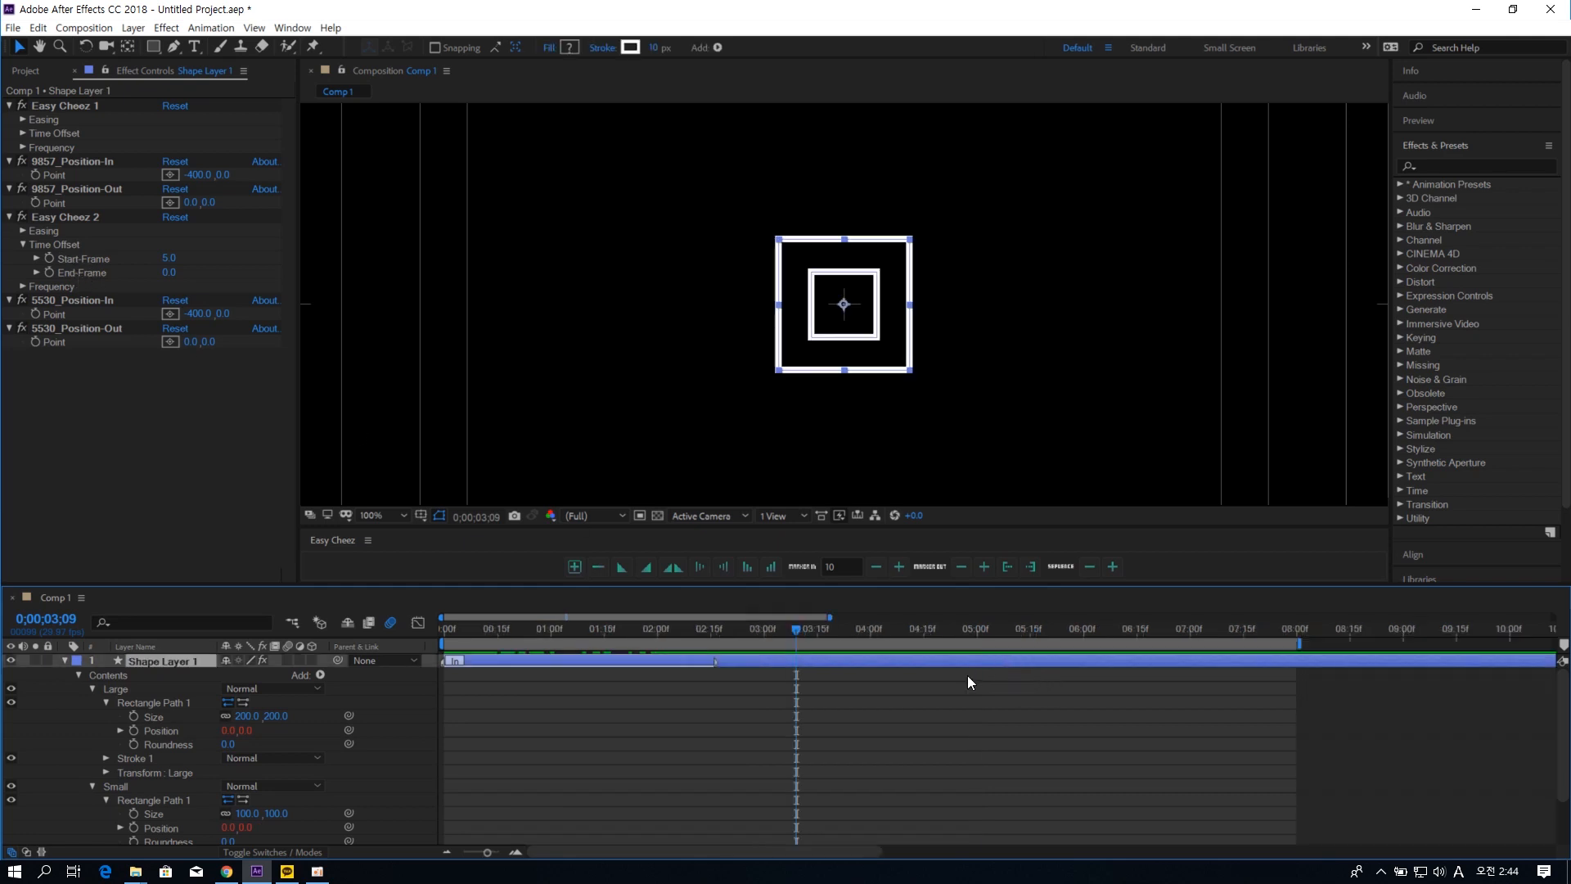
click(1026, 571)
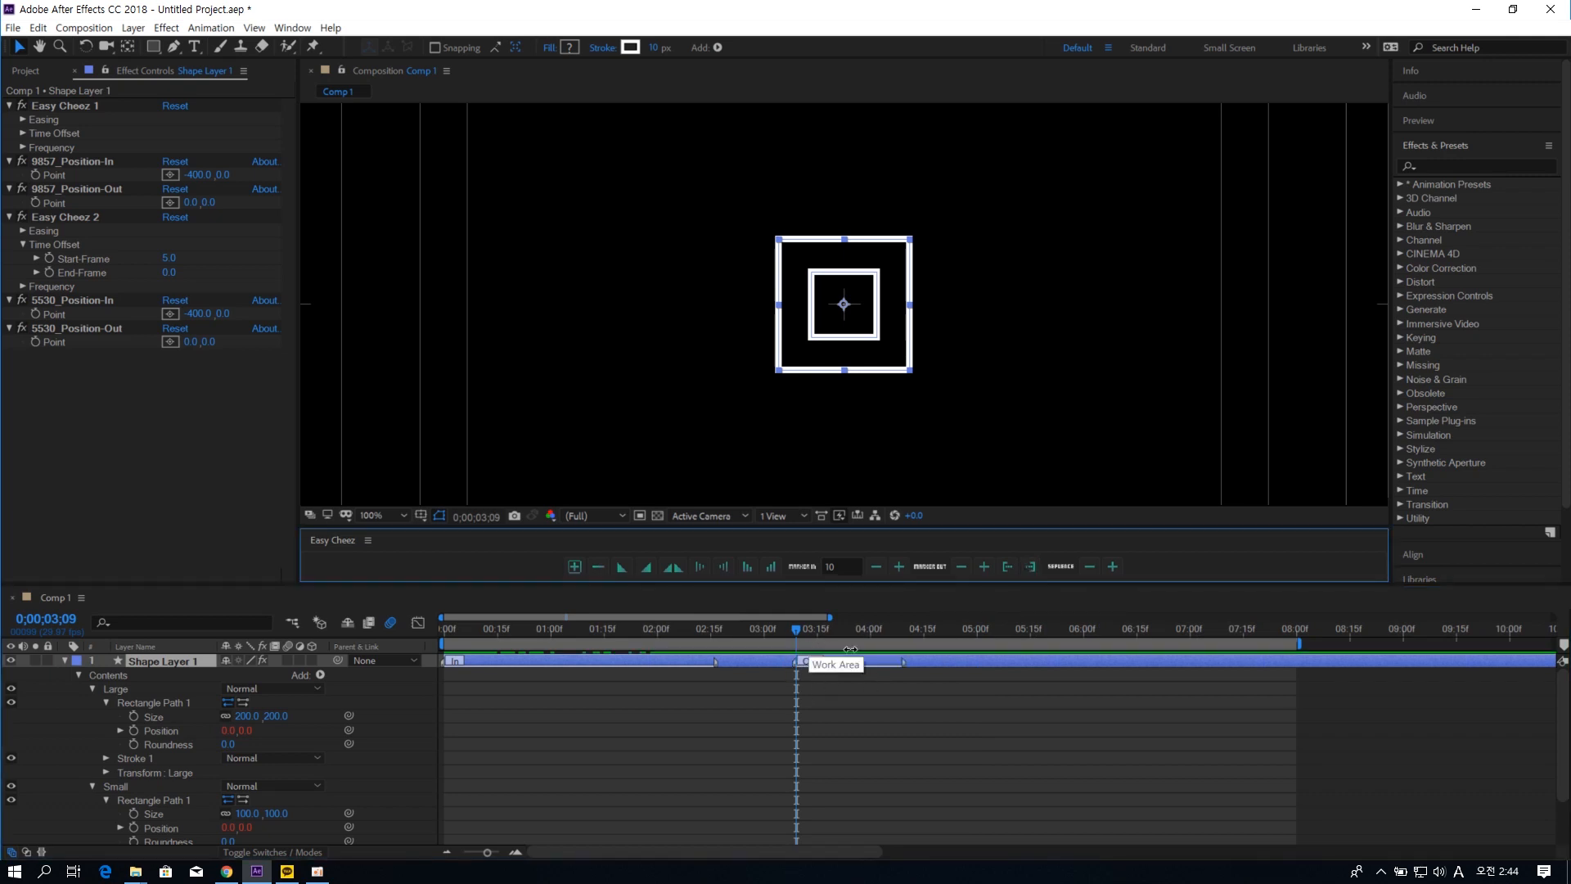
drag(909, 664, 1030, 669)
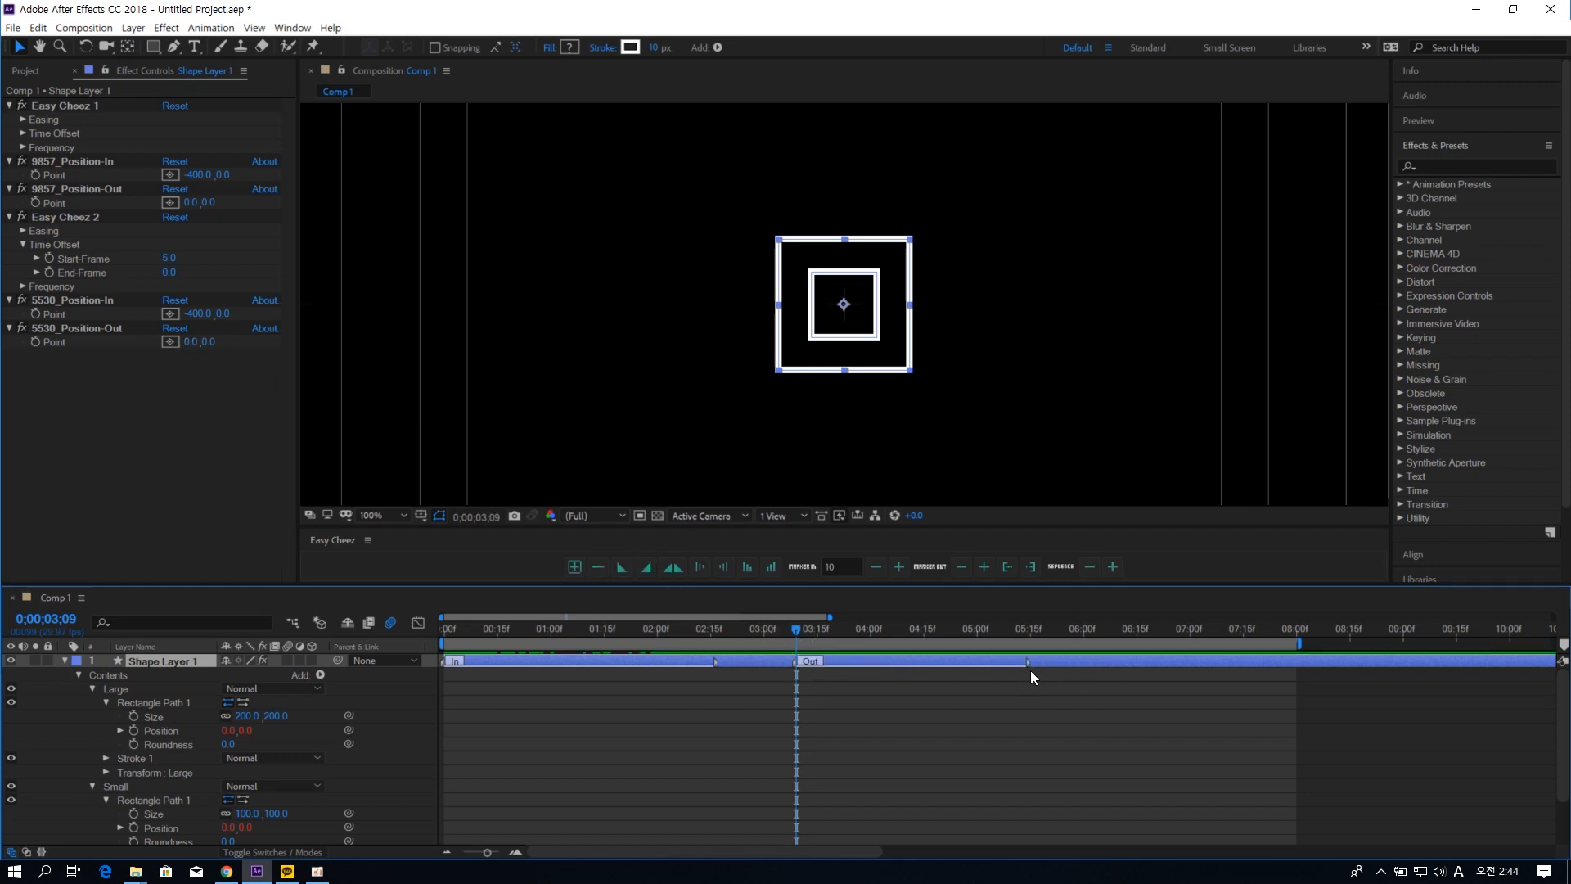
- At 0;00;05;14, set the Position-Out point X to 400 for both the Large and Small squares
click(1024, 636)
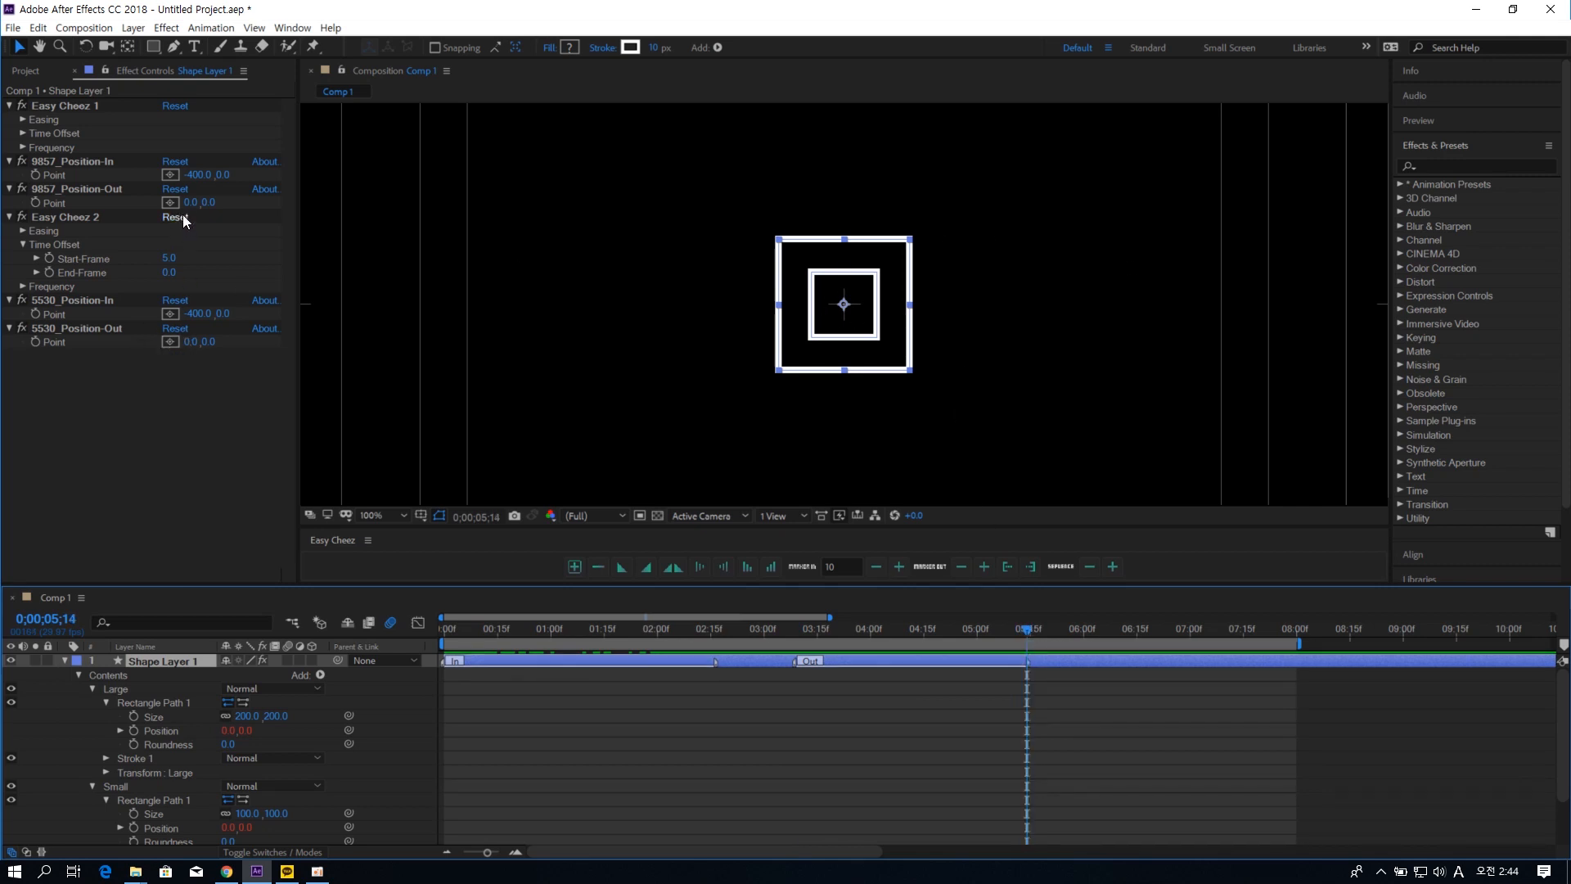
drag(190, 202, 603, 204)
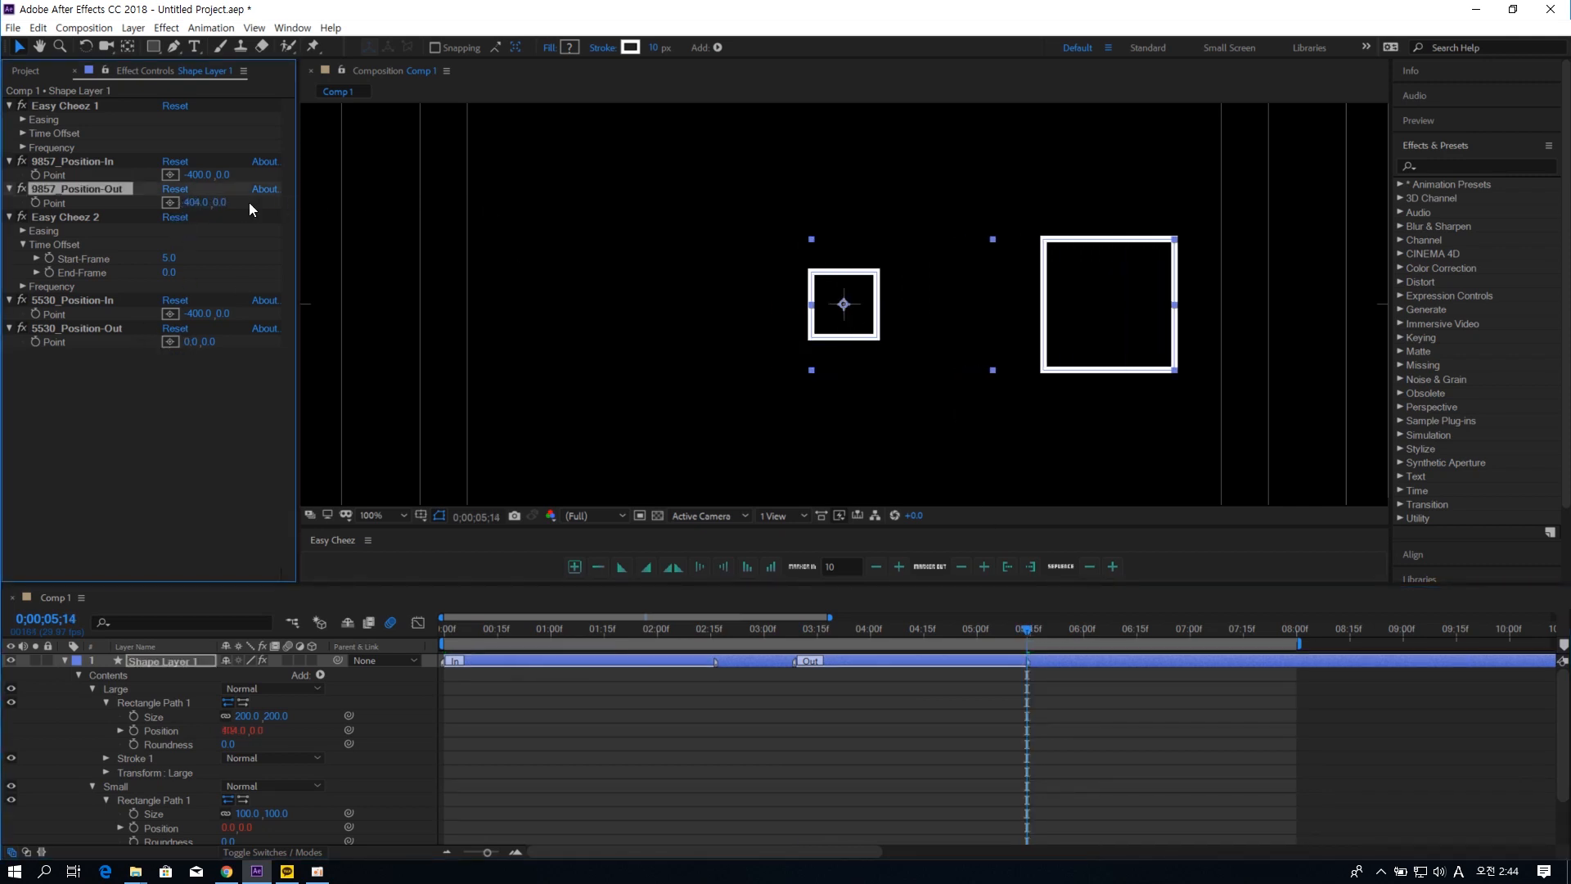
click(196, 203)
text(400)
key(Return)
click(190, 339)
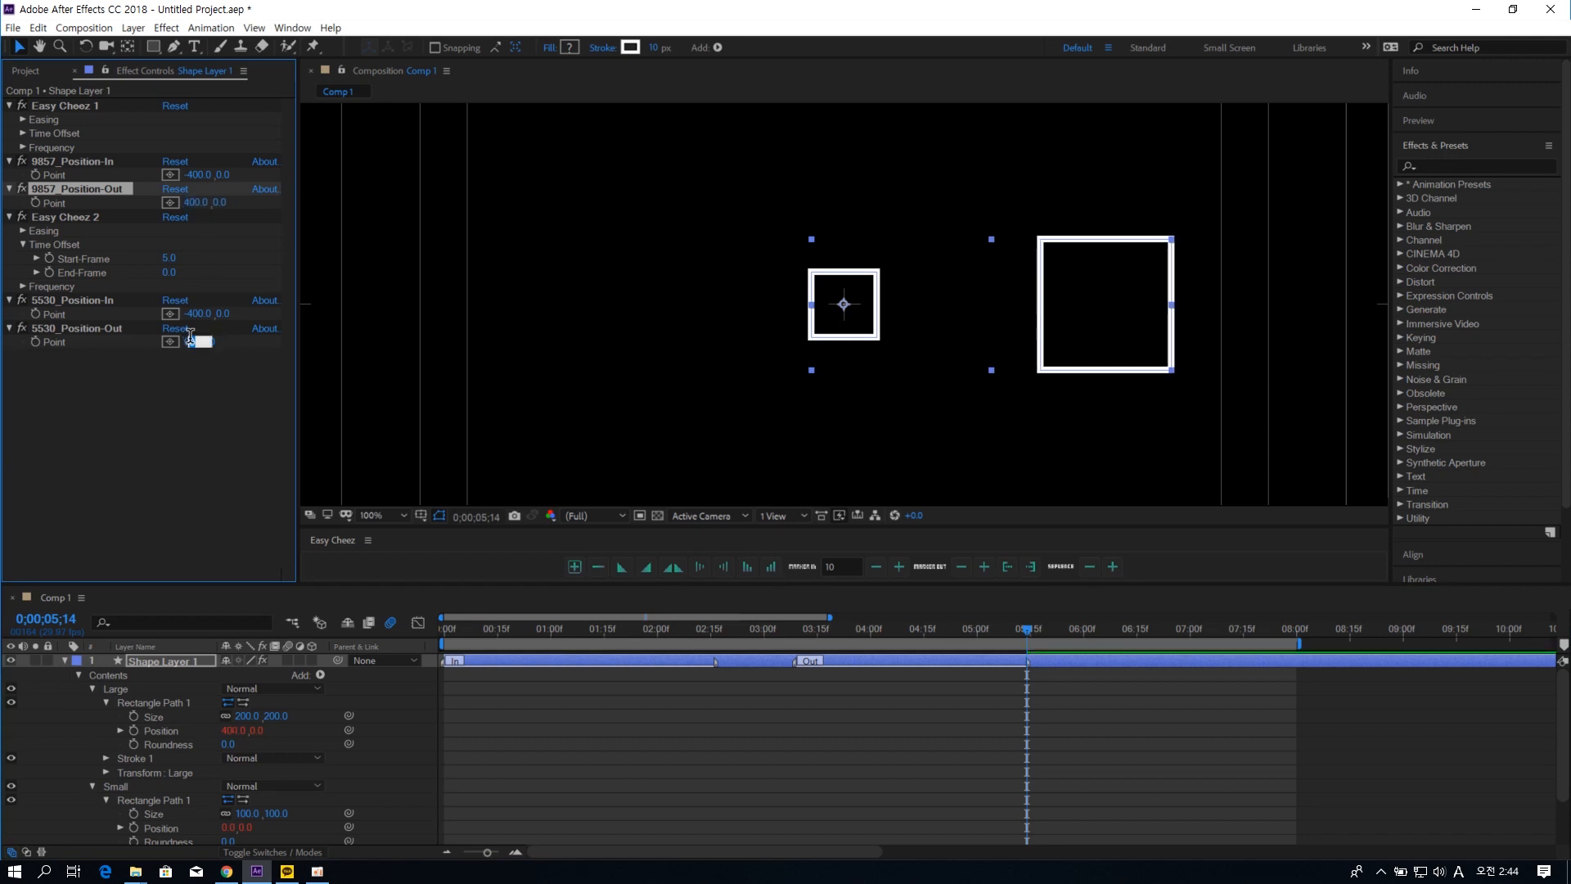
text(400)
key(Return)
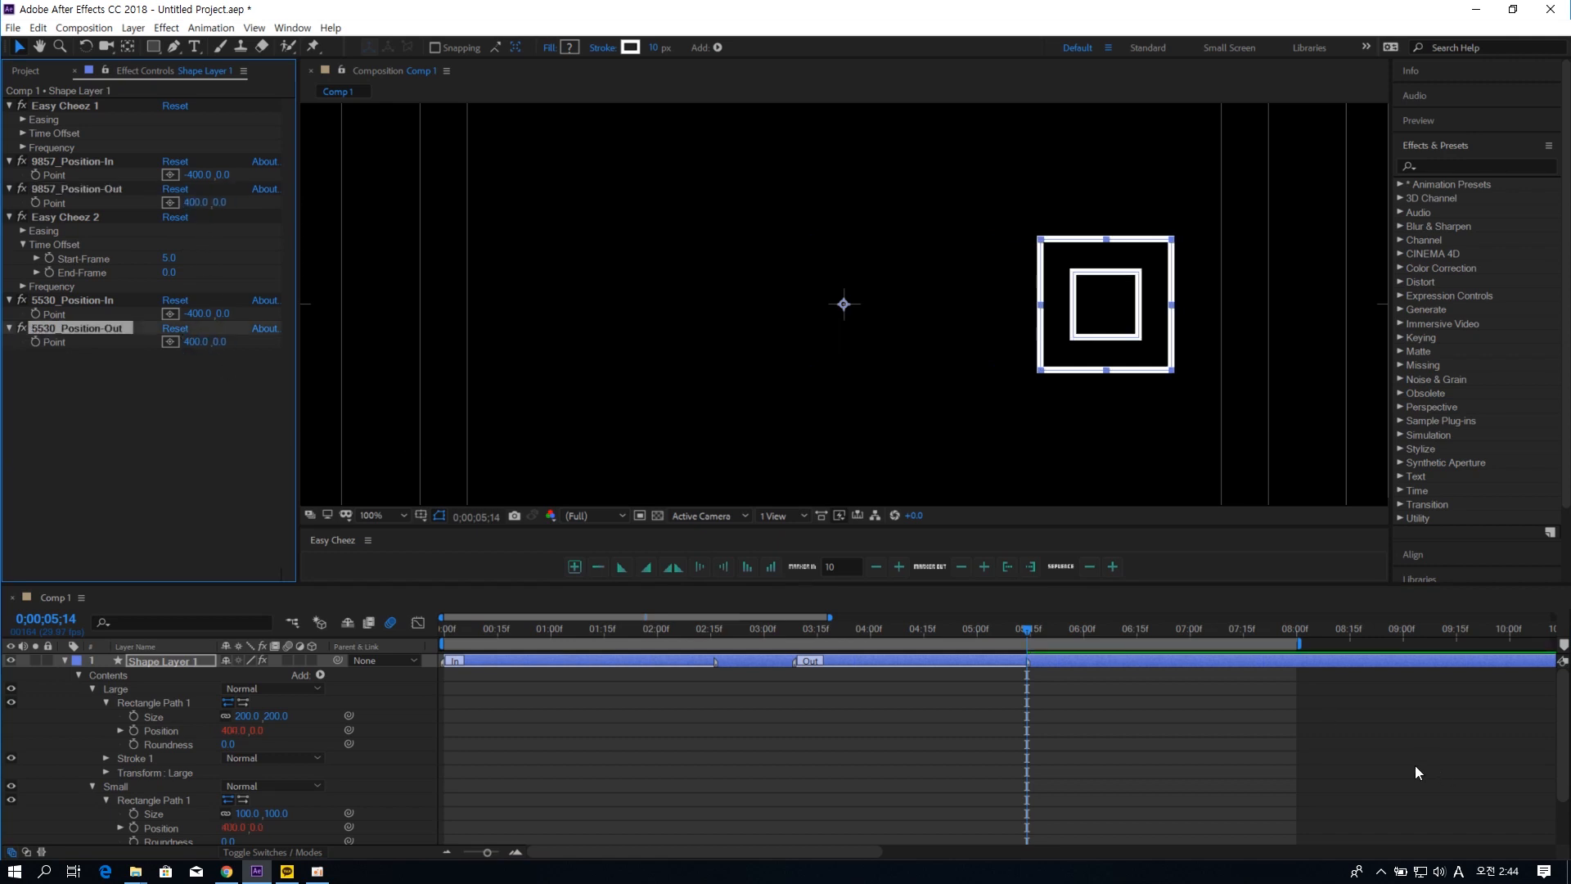
- Preview the Out motion of both squares from 0;00;03;09
click(794, 632)
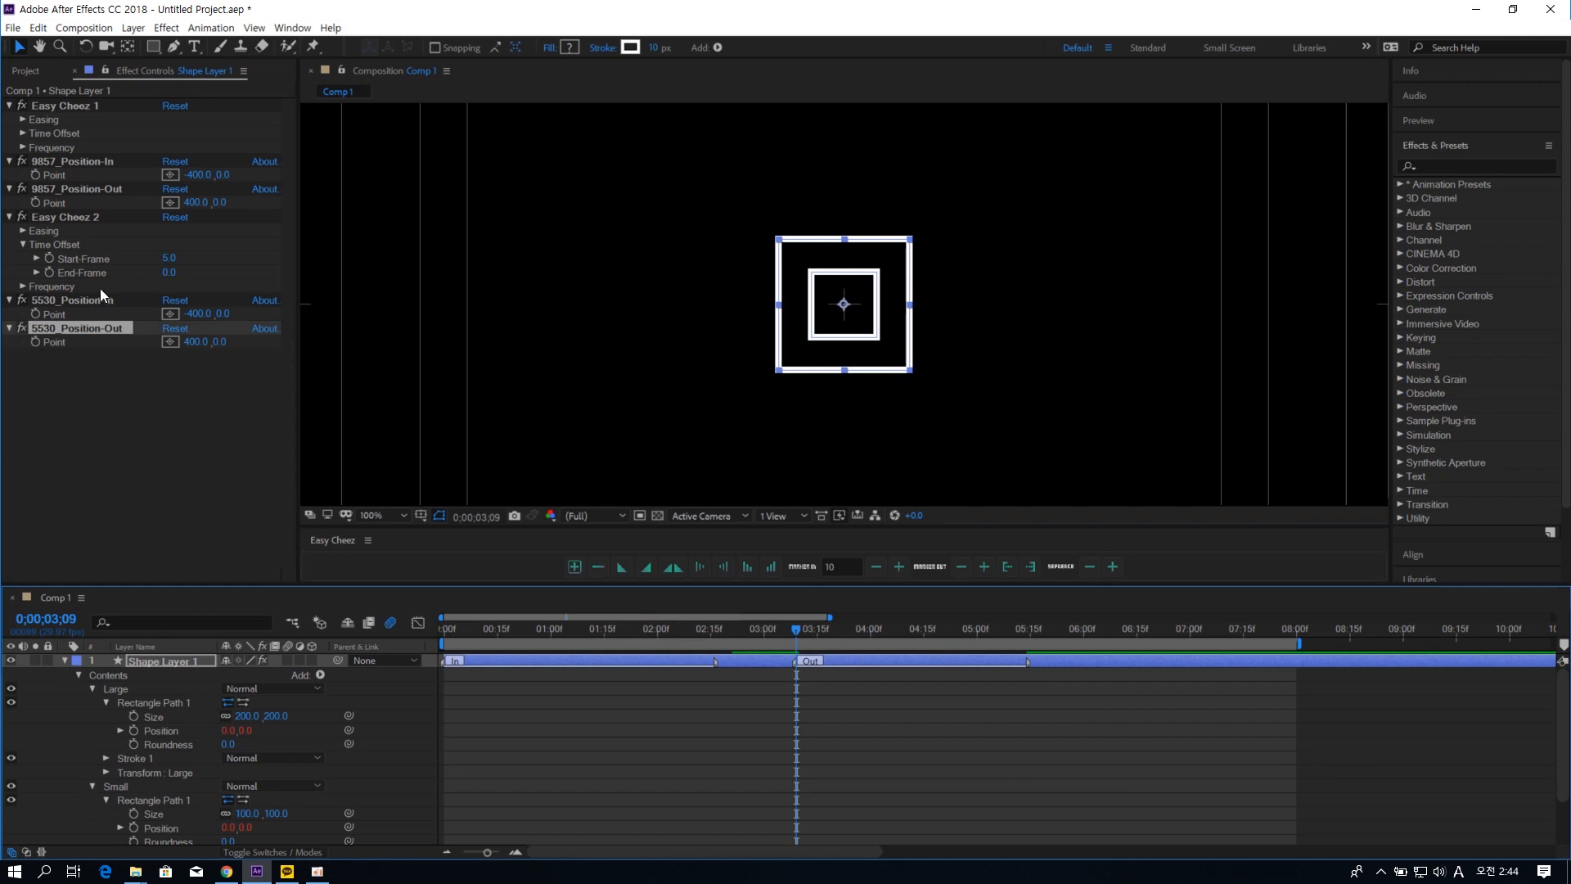
key(space)
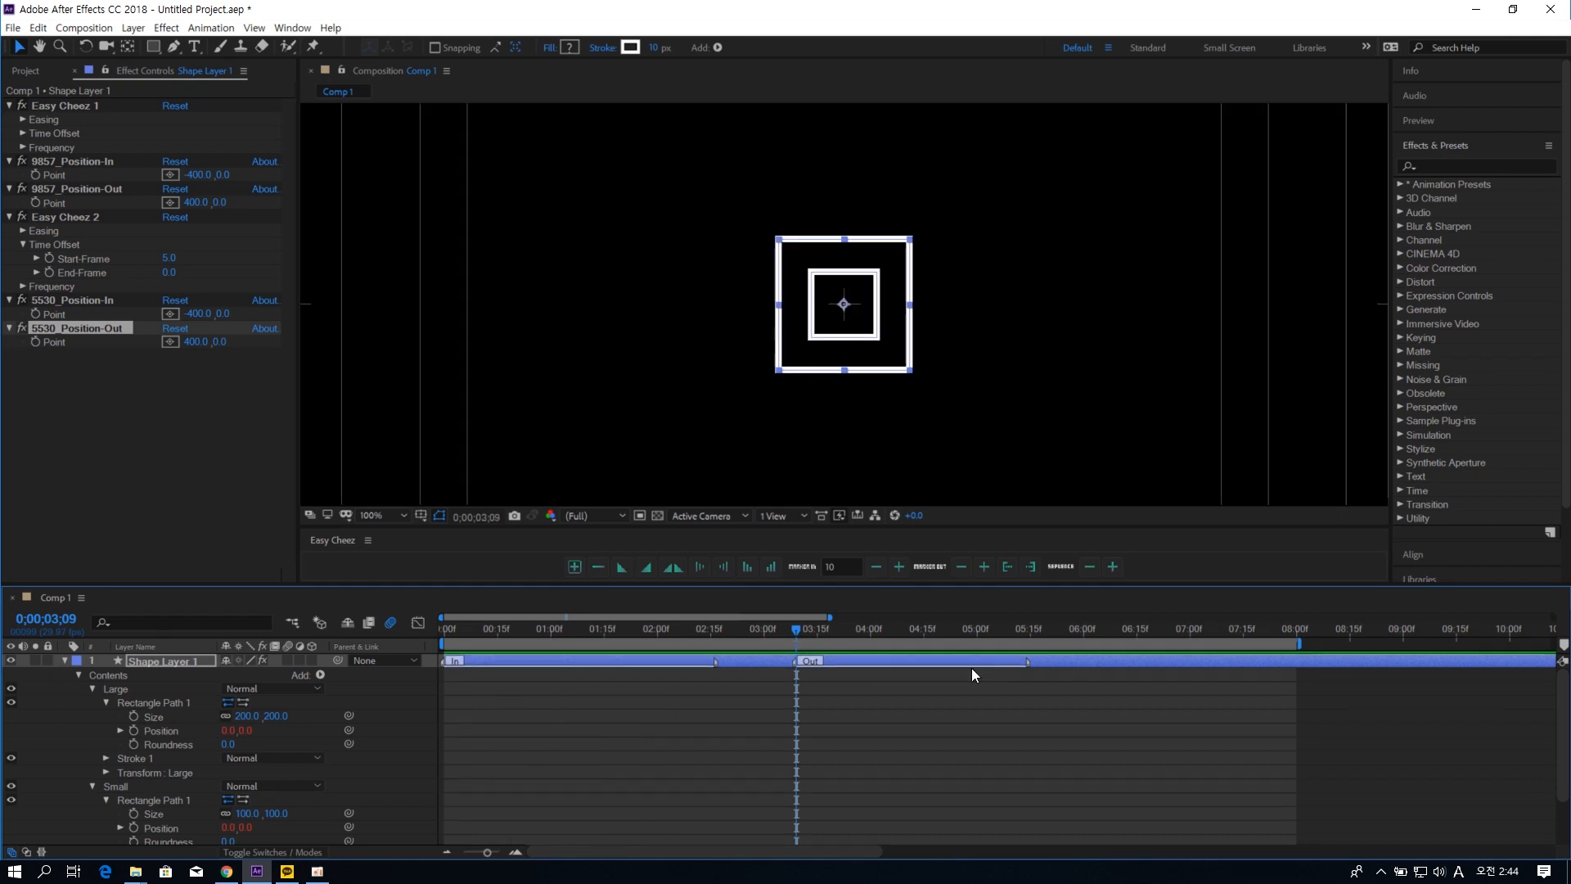
- Shorten the shape layer's Out marker to end at about 0;00;04;14 and preview the faster Out motion
key(space)
key(space)
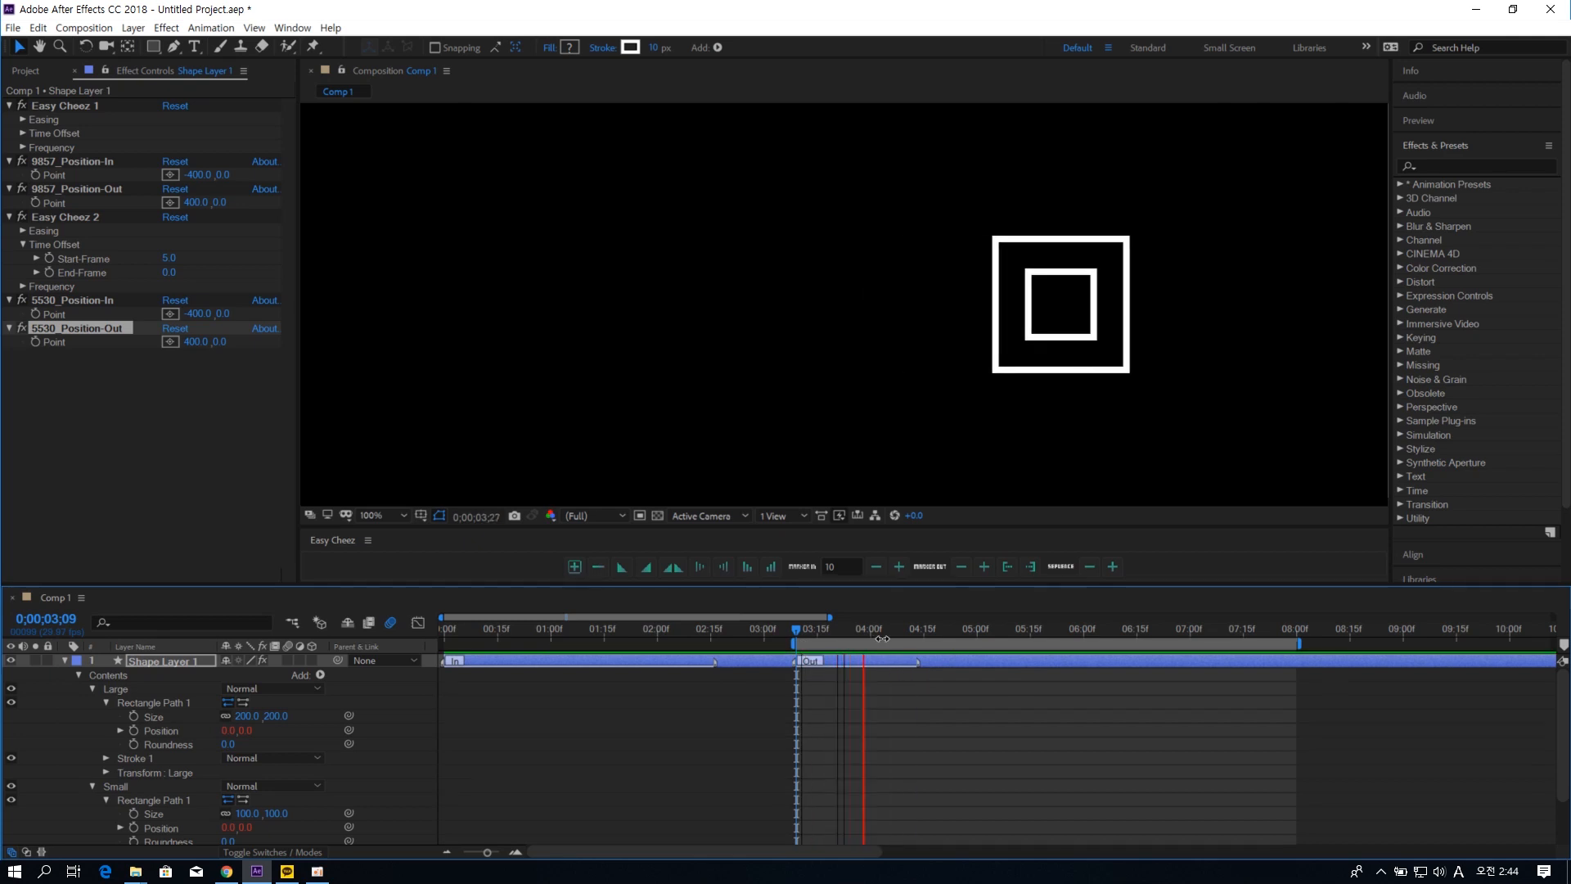
key(space)
- Set the Easy Cheez 2 Time Offset End-Frame to 5 and preview the squares' Out motion
drag(170, 278, 219, 273)
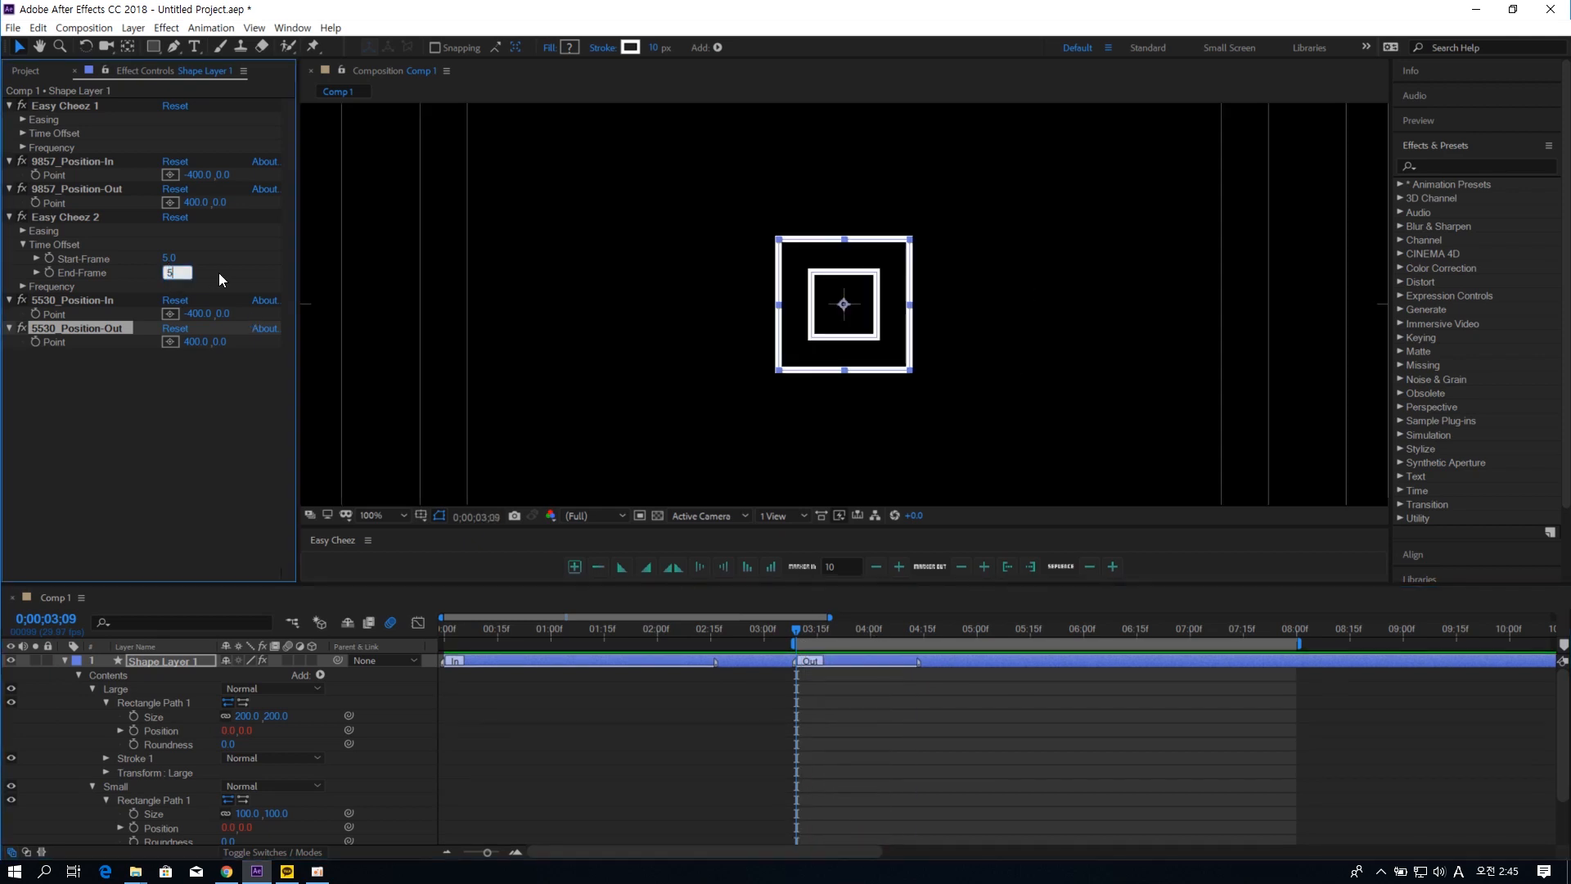
key(space)
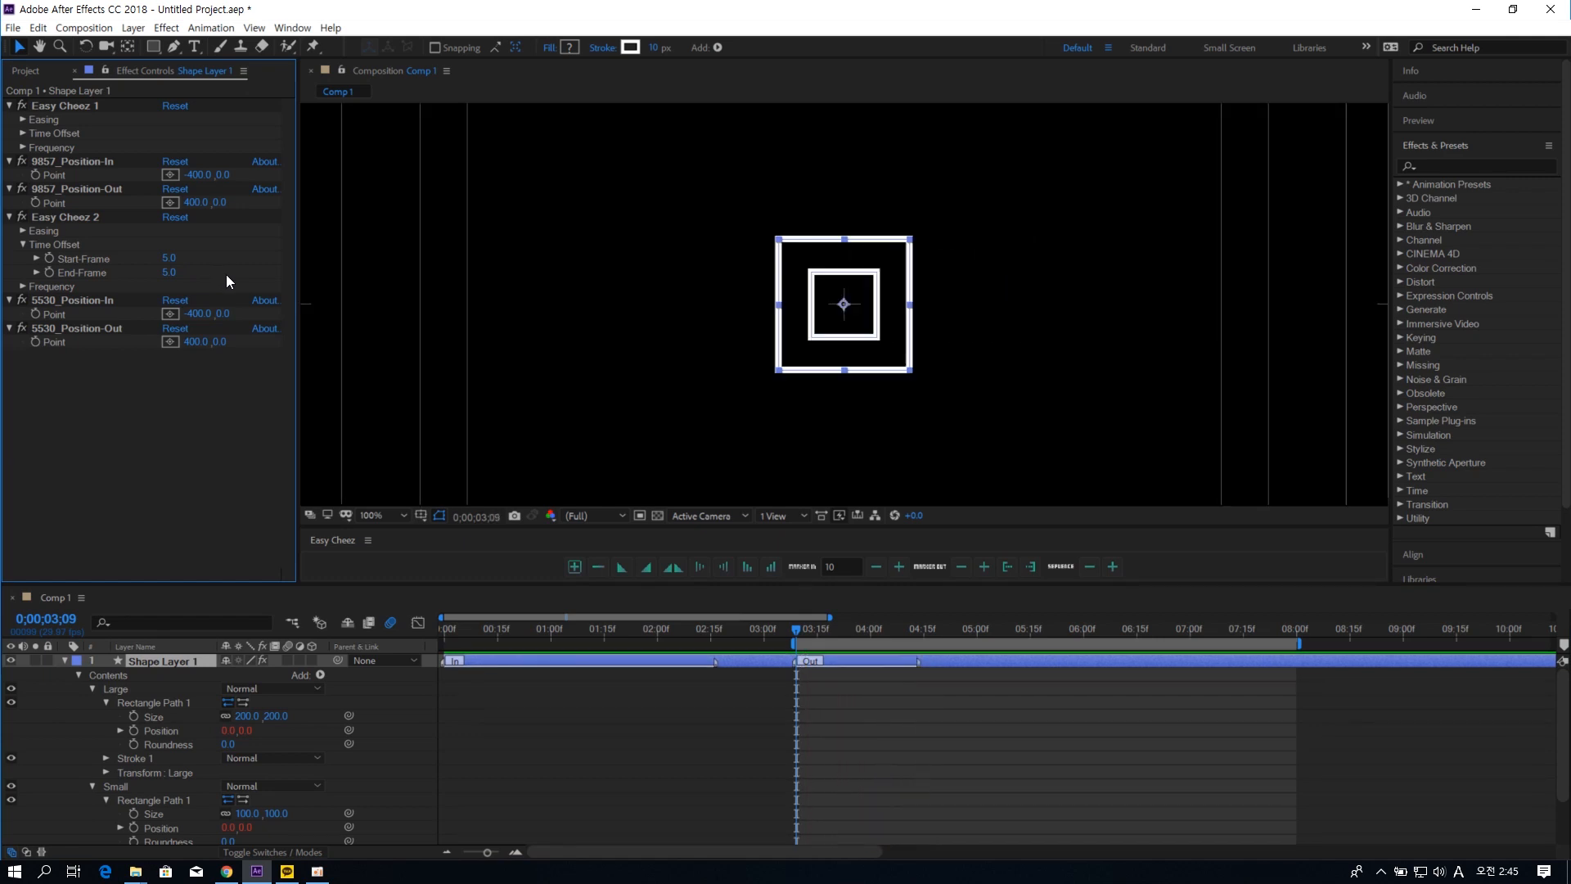
key(space)
- Try an End-Frame of -5 in the Easy Cheez 2 Time Offset and replay the Out motion from 0;00;03;09
click(168, 271)
key(Return)
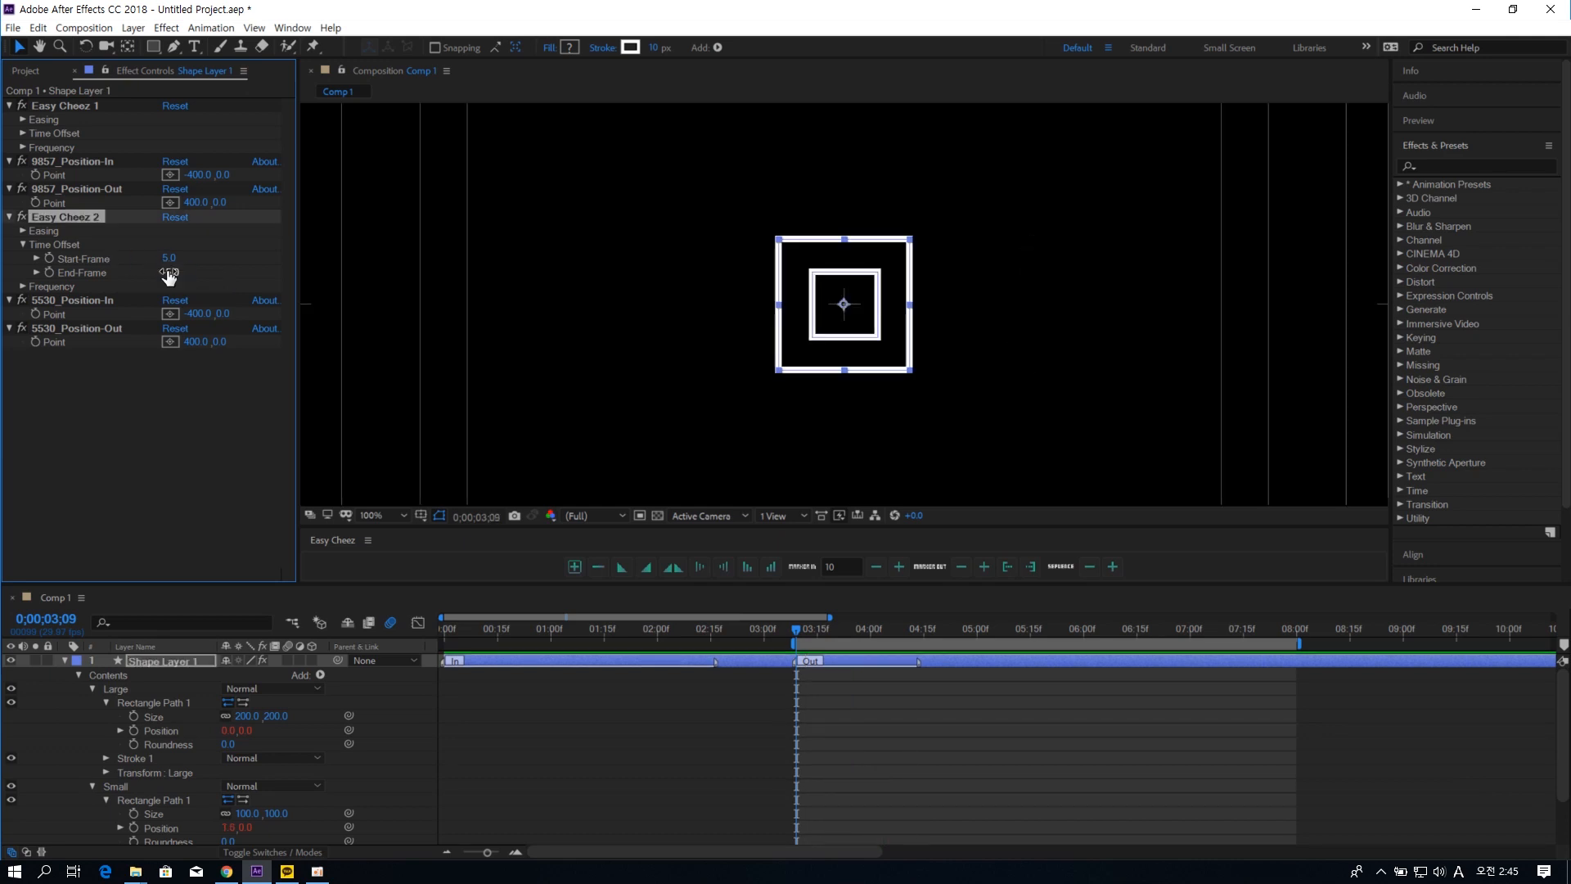
key(space)
key(space)
key(space)
key(space)
key(space)
key(space)
key(space)
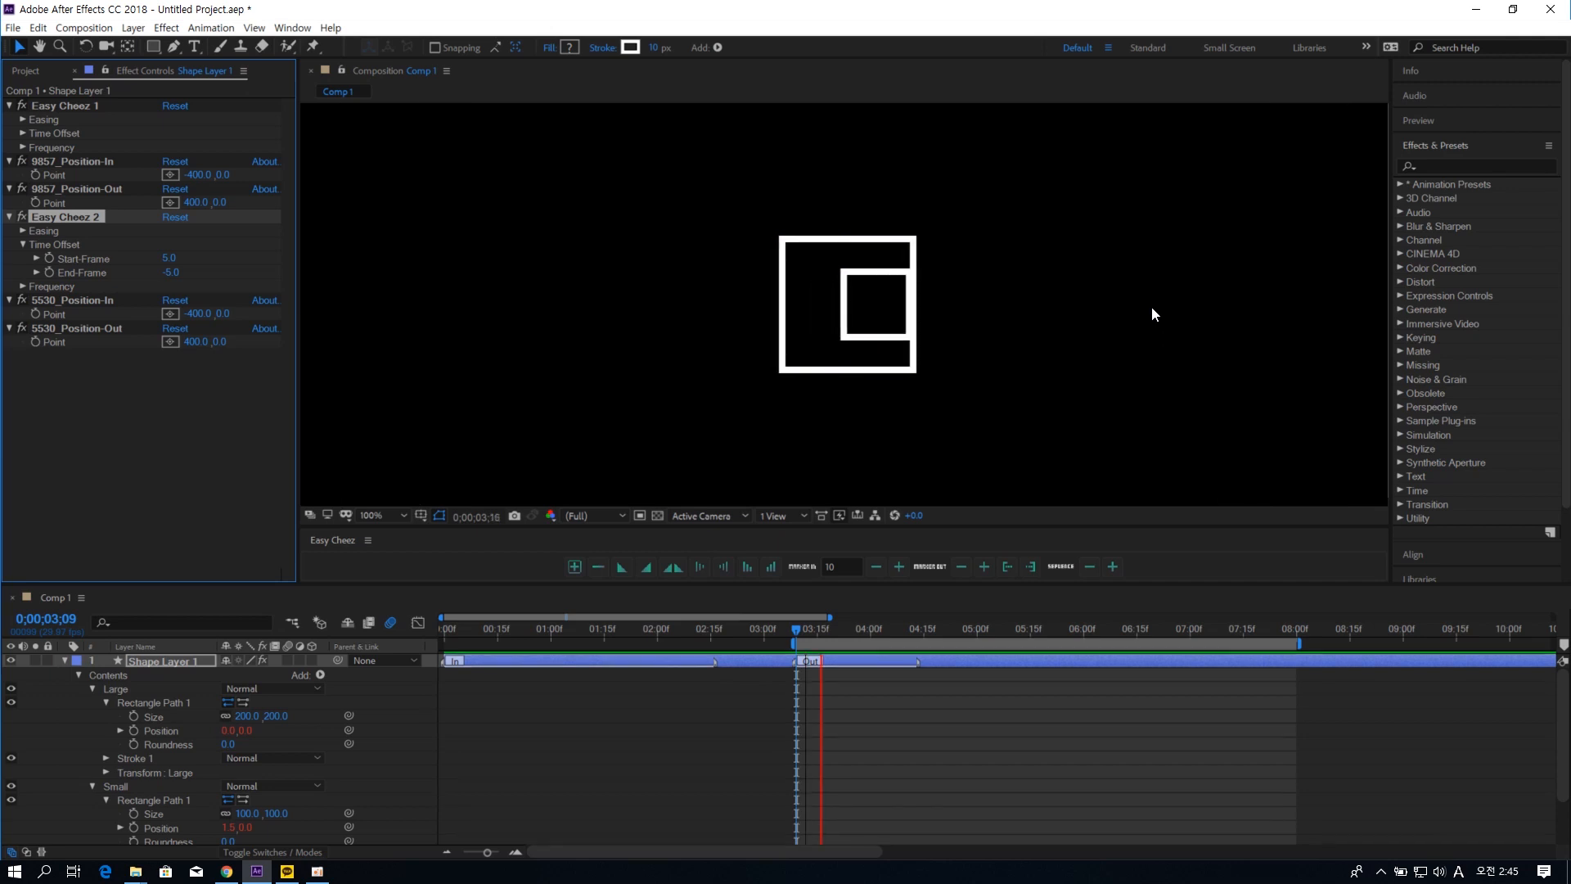
- Return the Easy Cheez 2 End-Frame to 5 and preview the Out motion again
click(170, 271)
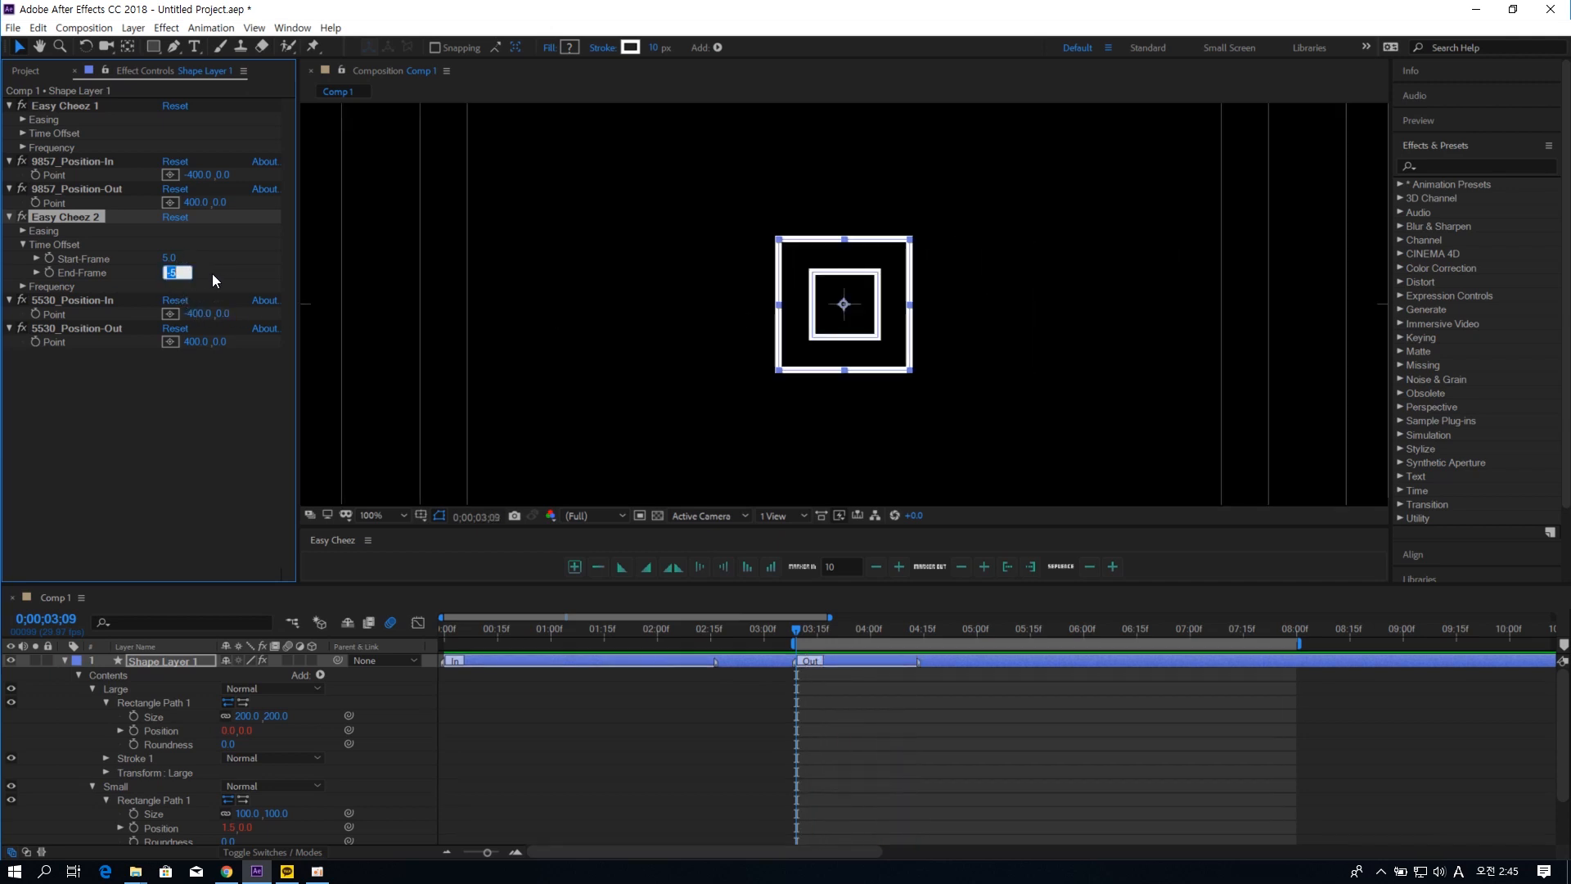
text(5)
key(Return)
key(space)
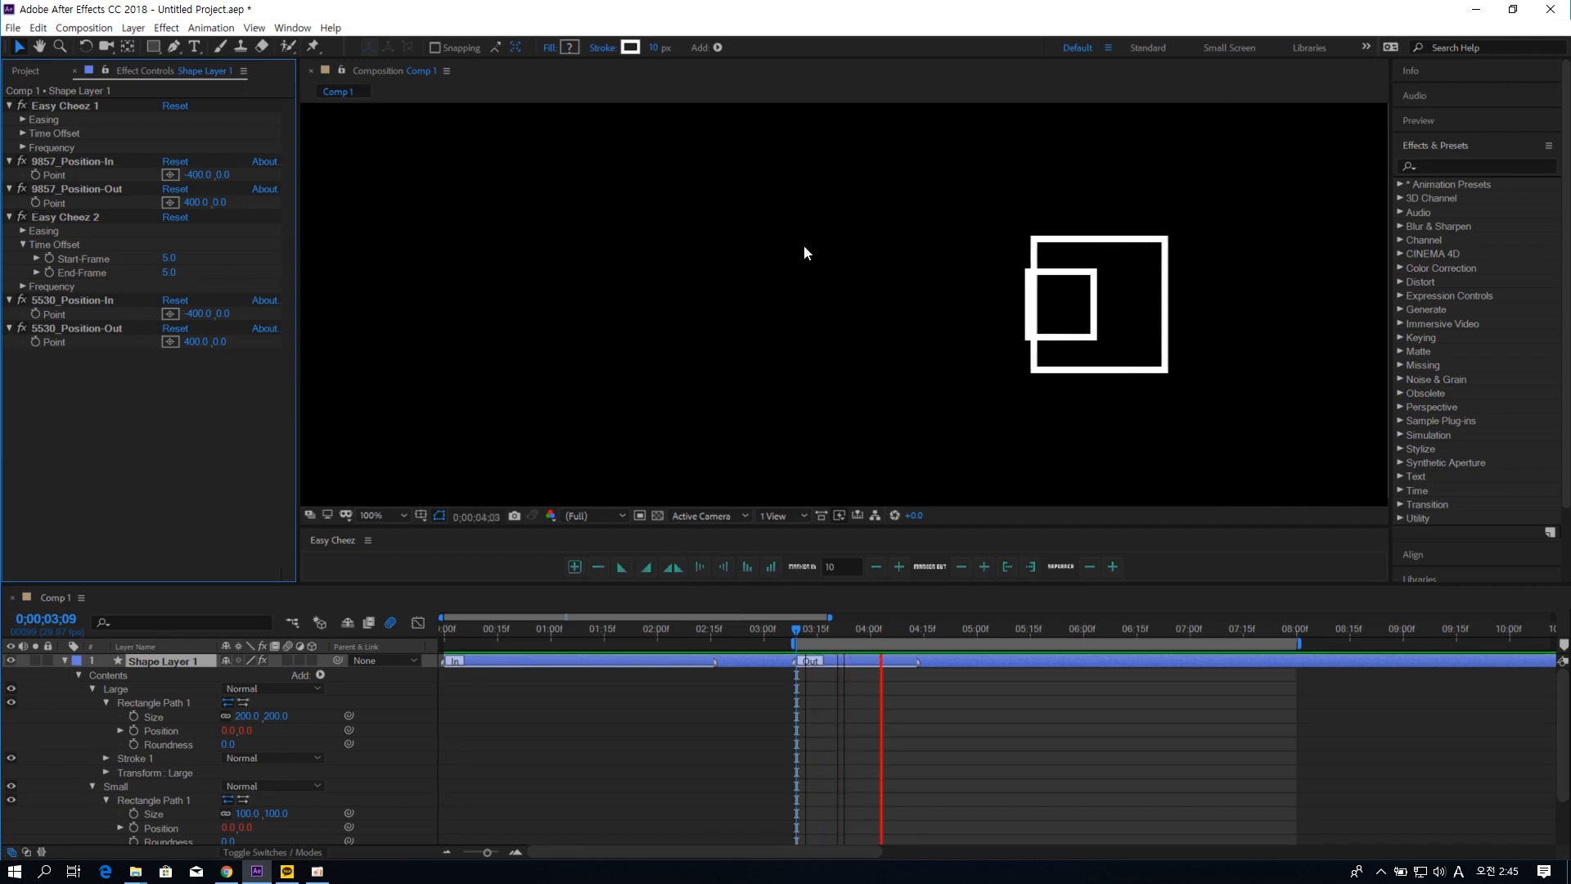